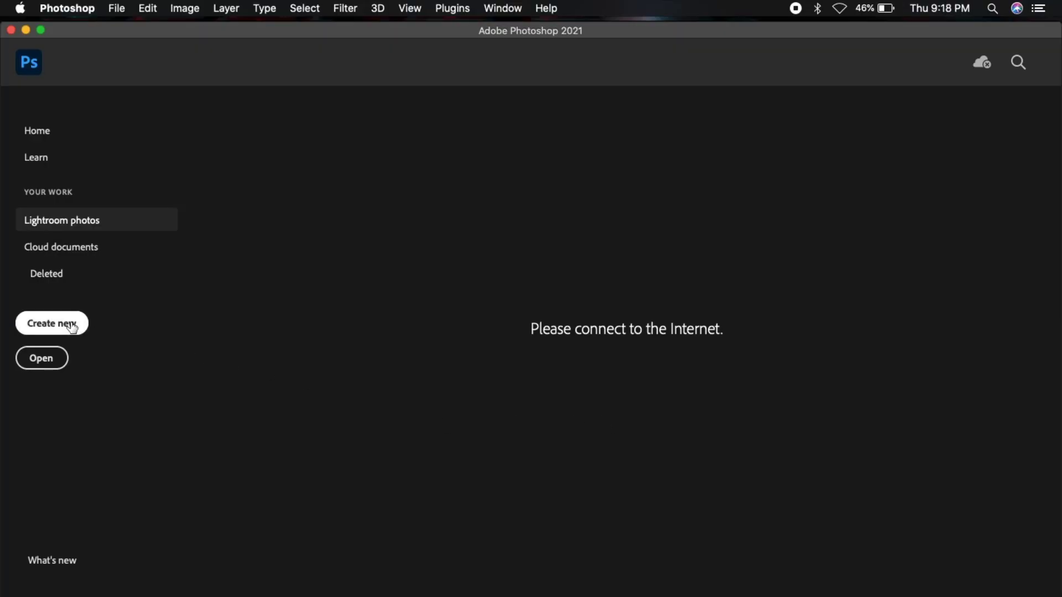
- Create a new 3000 × 3000 px document and move the tutorial-images folder window aside
click(51, 324)
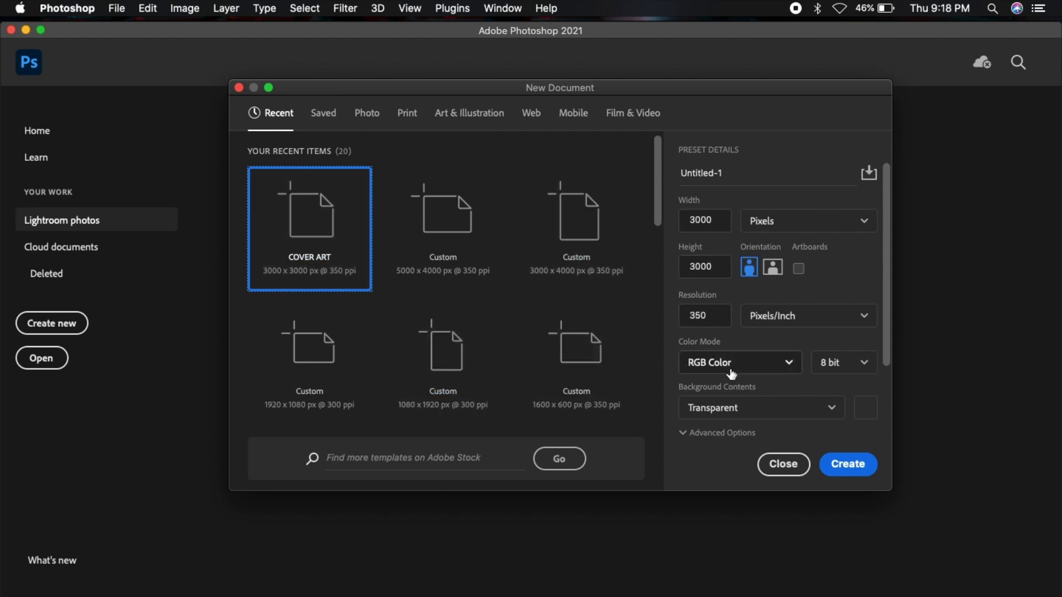
click(848, 464)
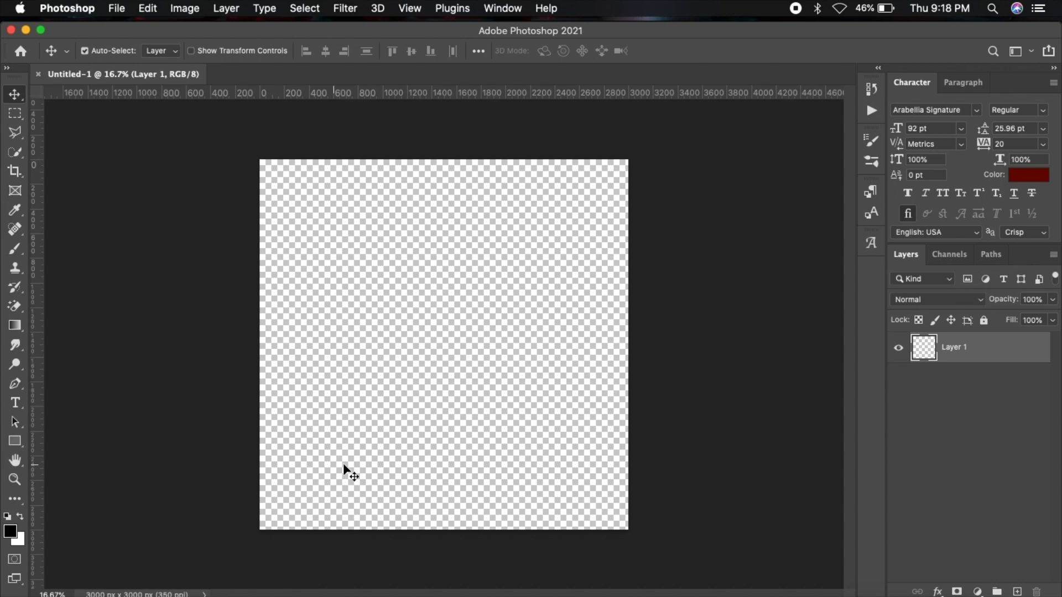
click(802, 568)
drag(392, 68, 235, 64)
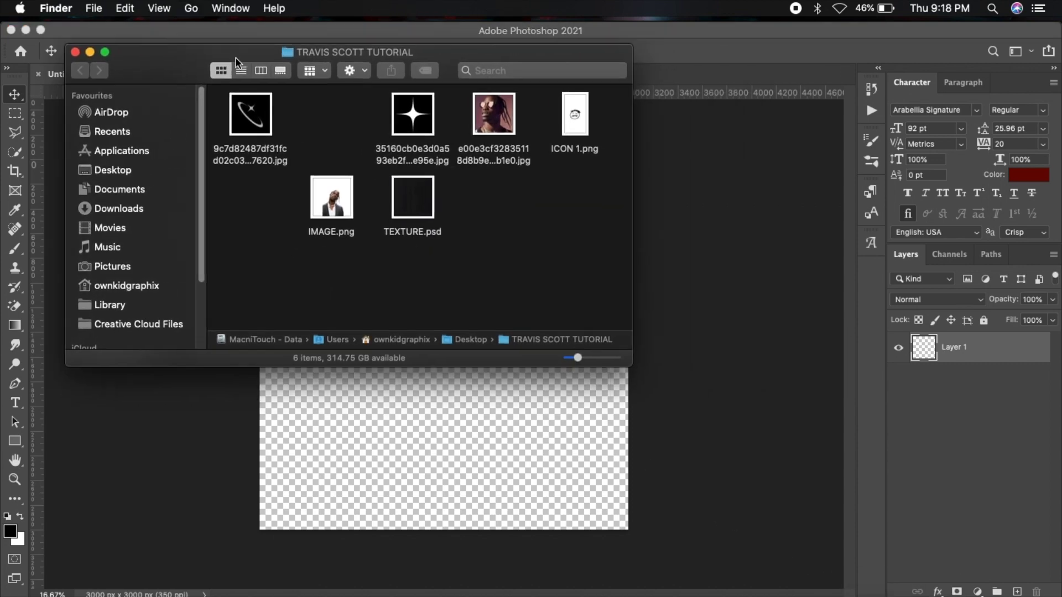
click(742, 393)
- Draw a black rectangle covering the whole canvas and add an empty layer above it
click(15, 441)
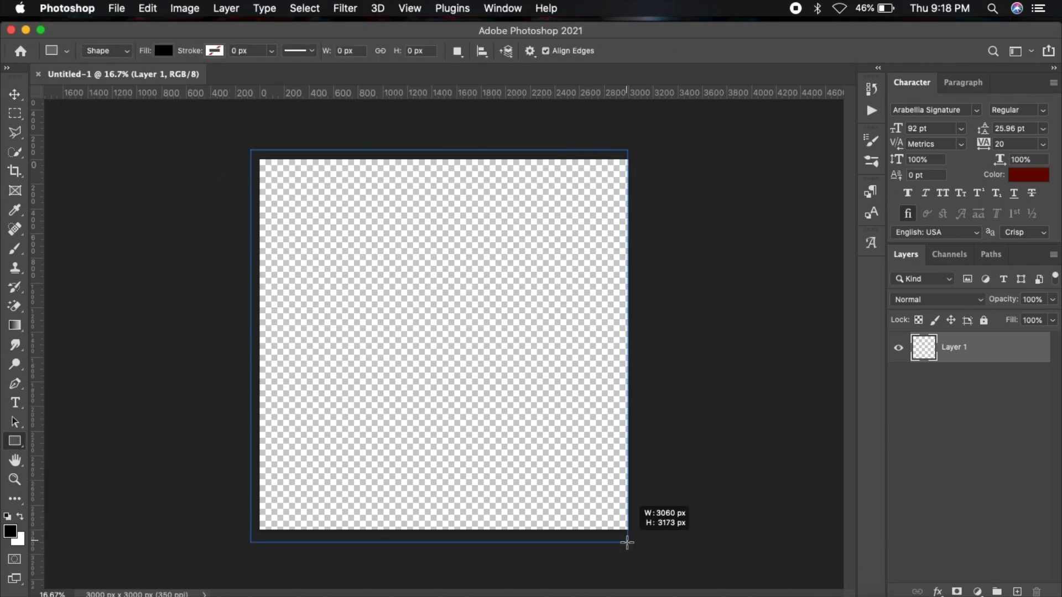
drag(251, 151, 634, 541)
click(1052, 83)
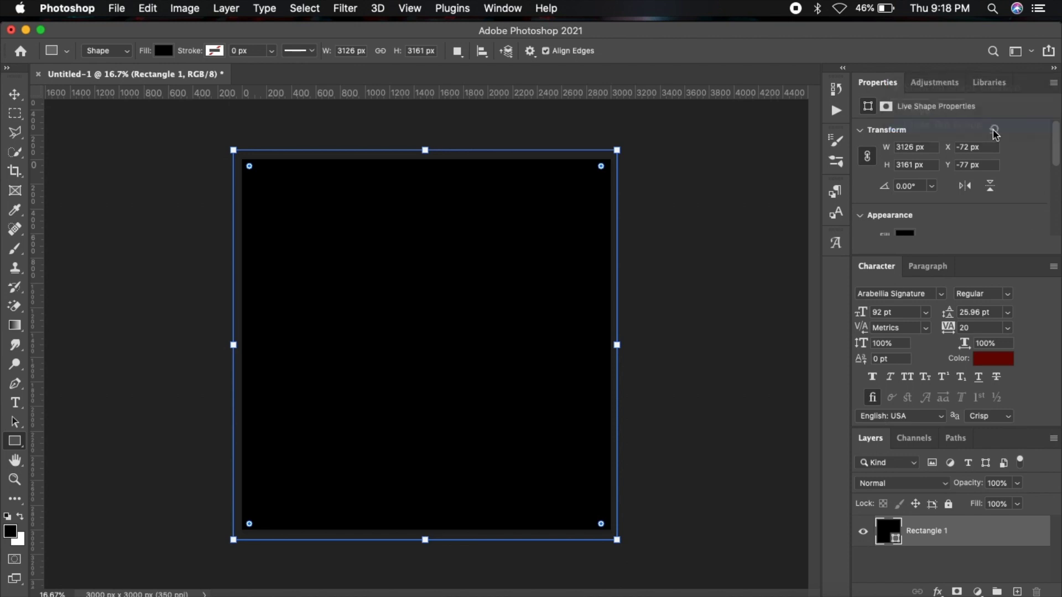
click(1029, 125)
click(1017, 592)
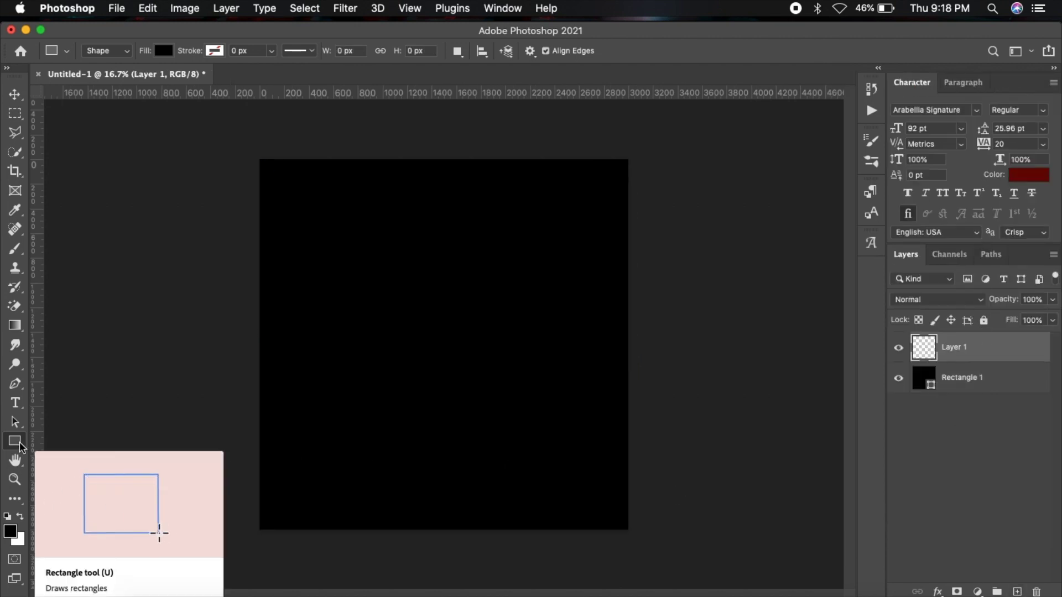
- Draw a tall rectangle near the canvas centre with a dark red fill
right_click(21, 447)
click(67, 441)
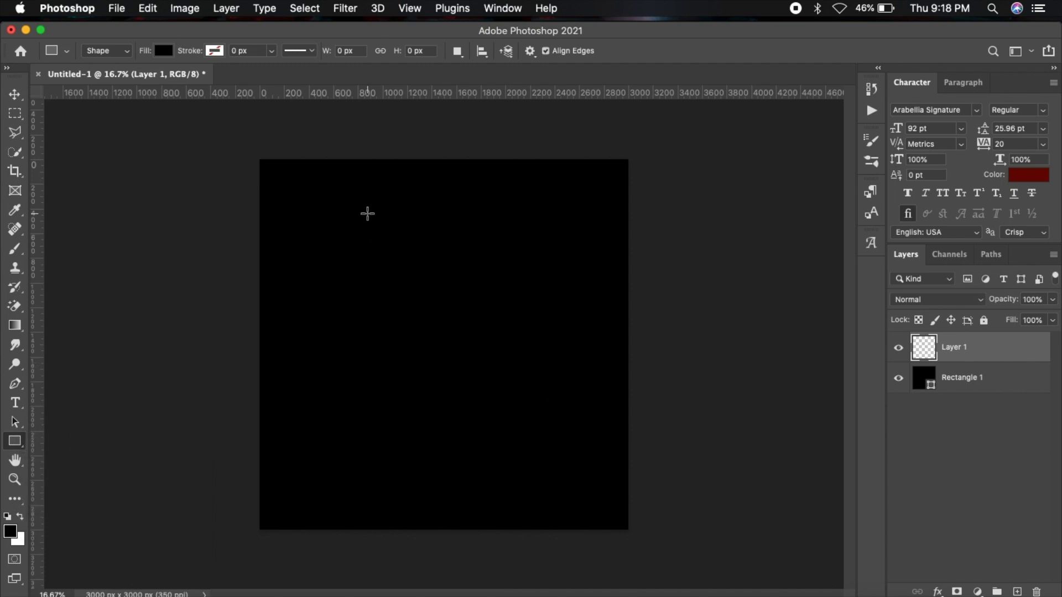
drag(358, 206, 528, 491)
double_click(885, 532)
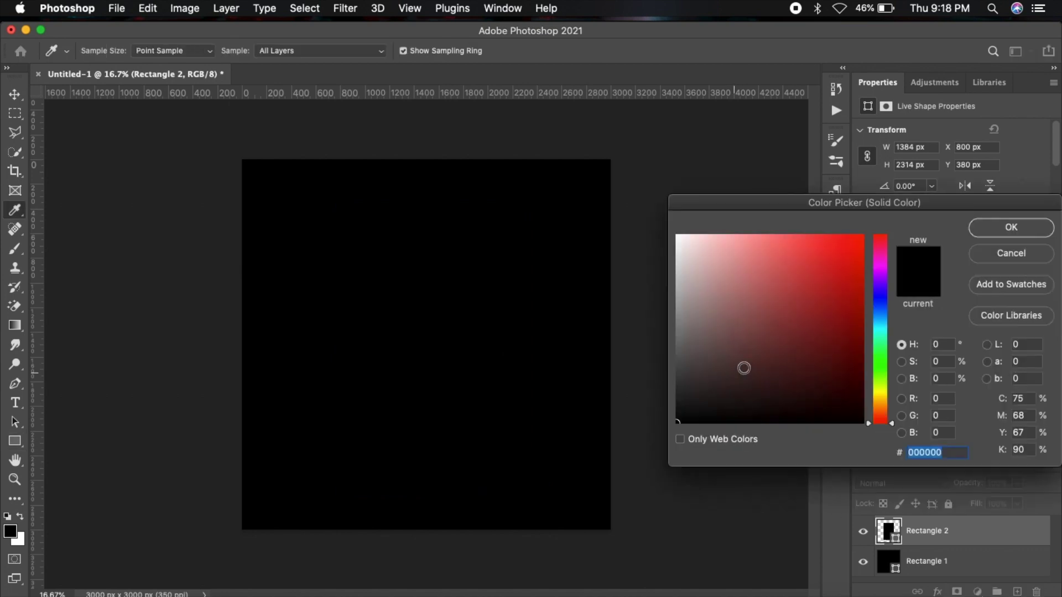
click(789, 334)
click(1007, 228)
click(1054, 83)
click(1004, 128)
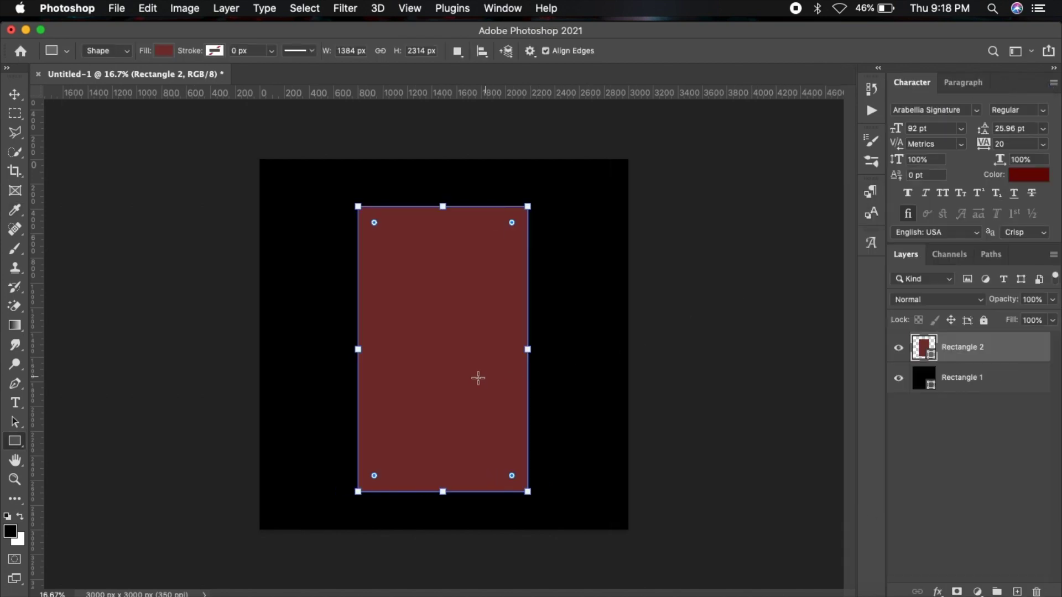
- Centre the red rectangle on the canvas using select-all and alignment
key(v)
key(ctrl+a)
click(326, 52)
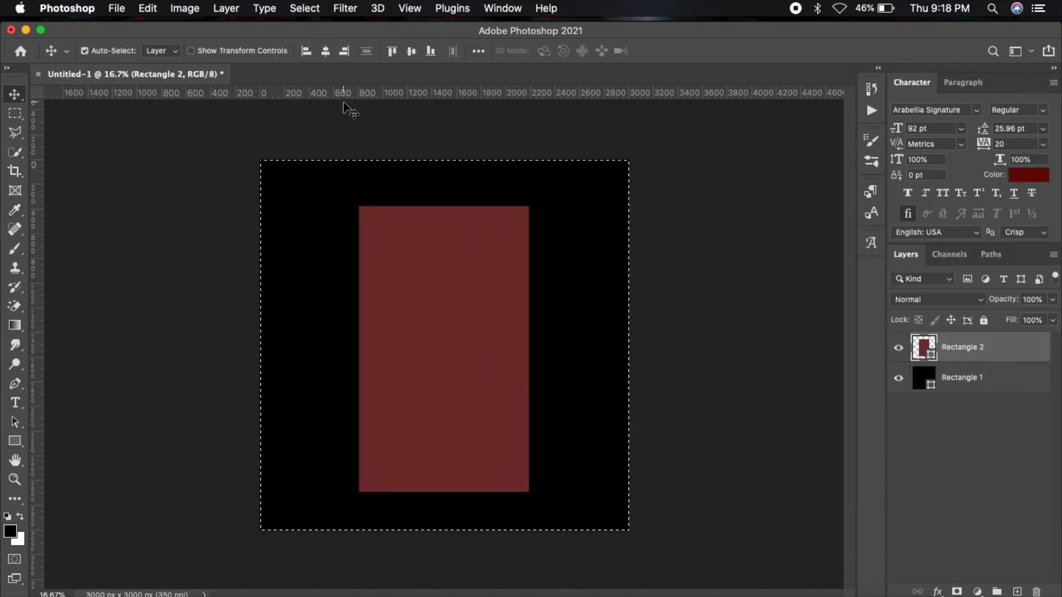
key(ctrl+d)
key(u)
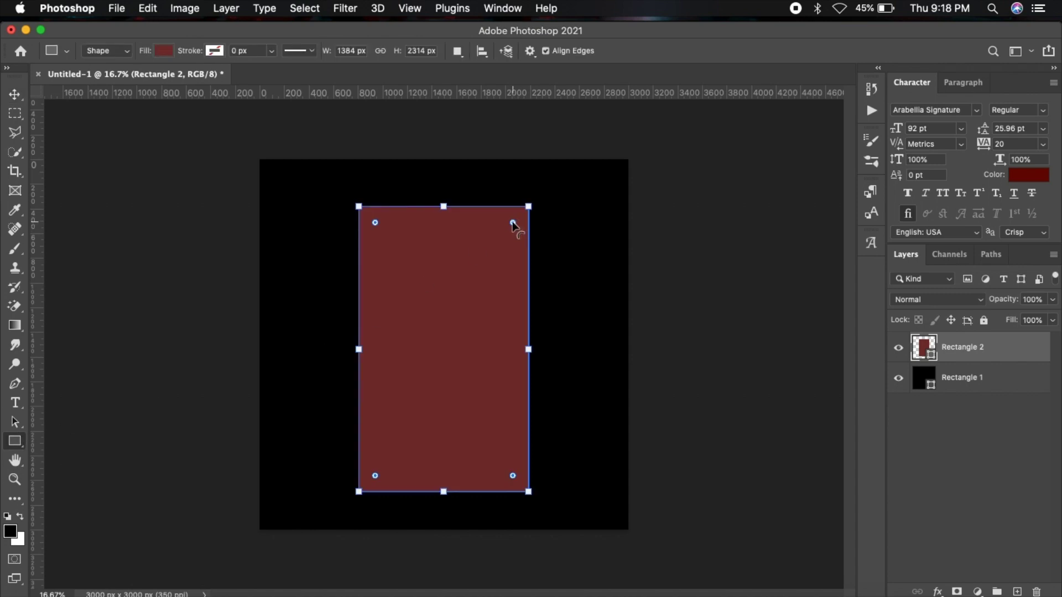
- Duplicate the red rectangle and shorten the original Rectangle 2 to its bottom half
right_click(948, 354)
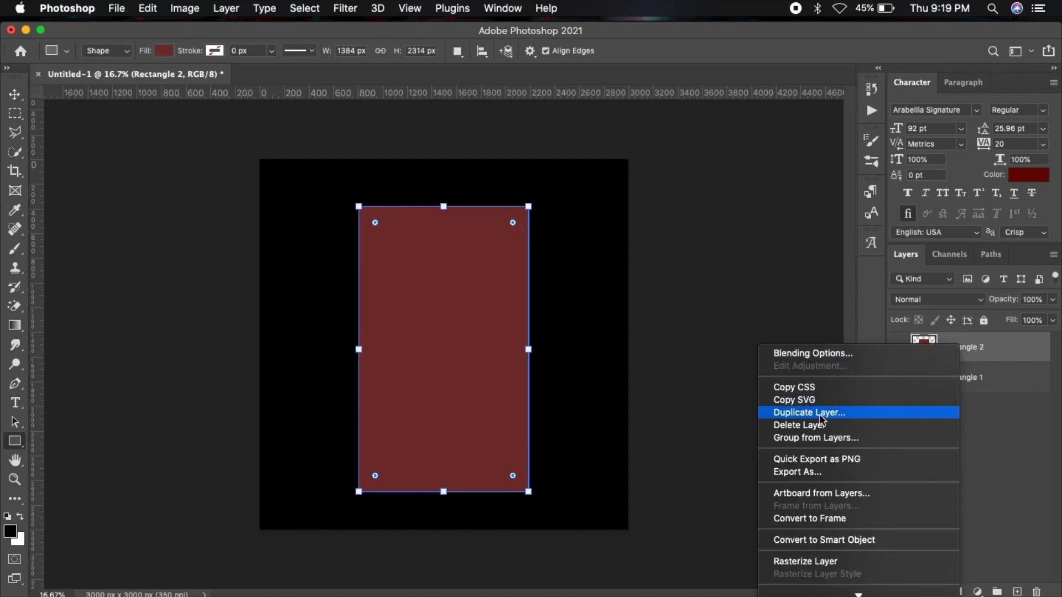
click(880, 411)
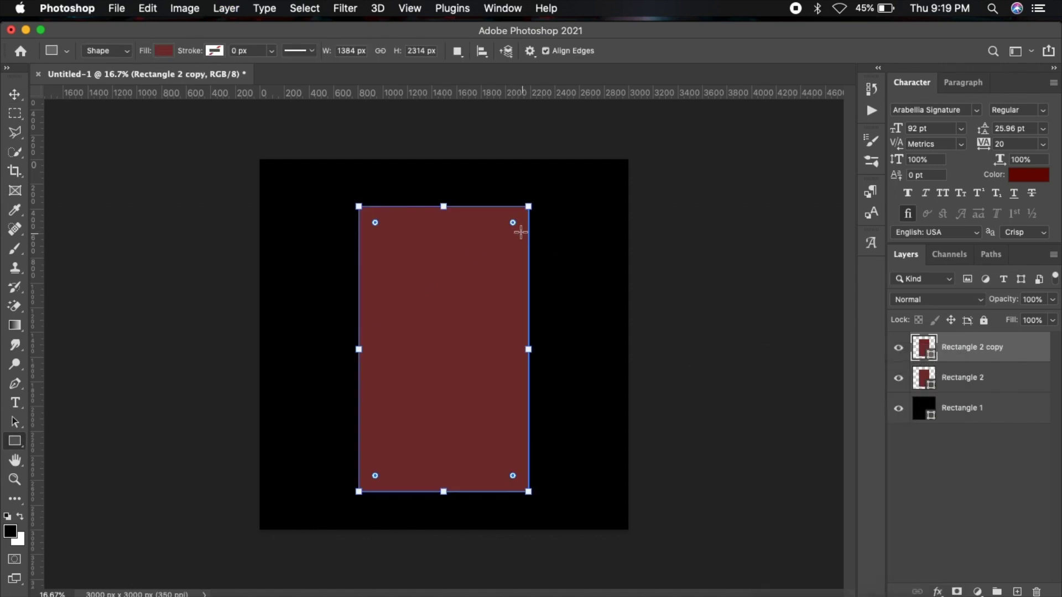
click(962, 378)
key(ctrl+t)
drag(444, 207, 436, 332)
key(Return)
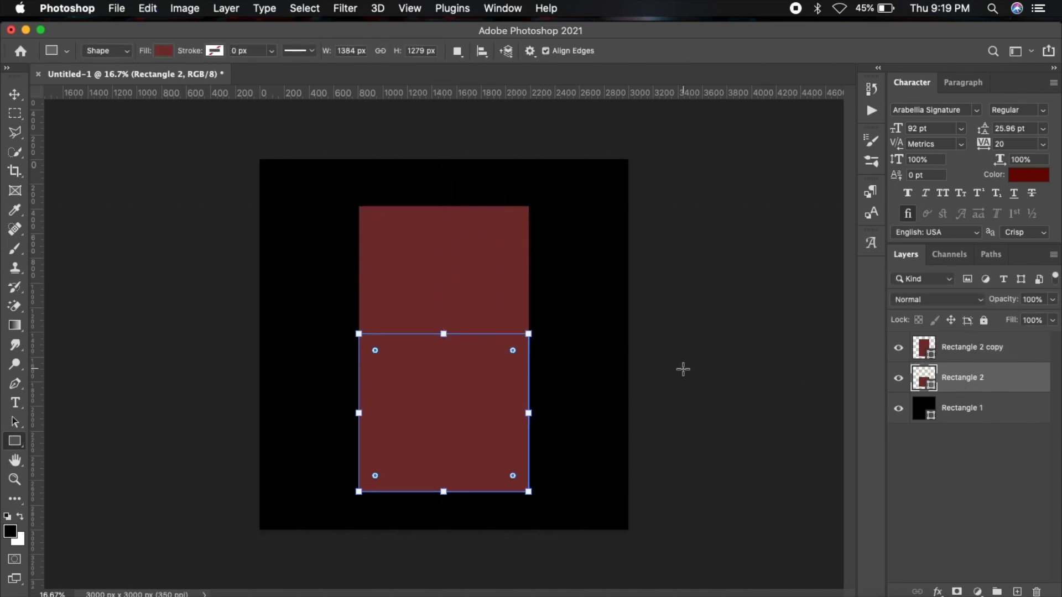
- Round the Rectangle 2 copy's corners into a pill shape
key(v)
click(949, 354)
click(14, 441)
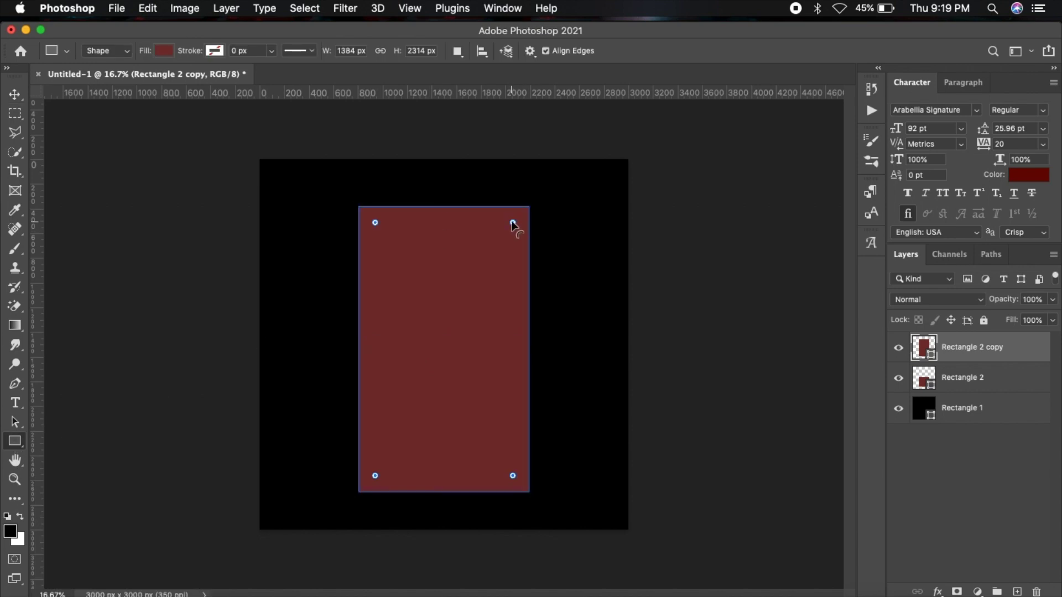
drag(513, 222, 431, 306)
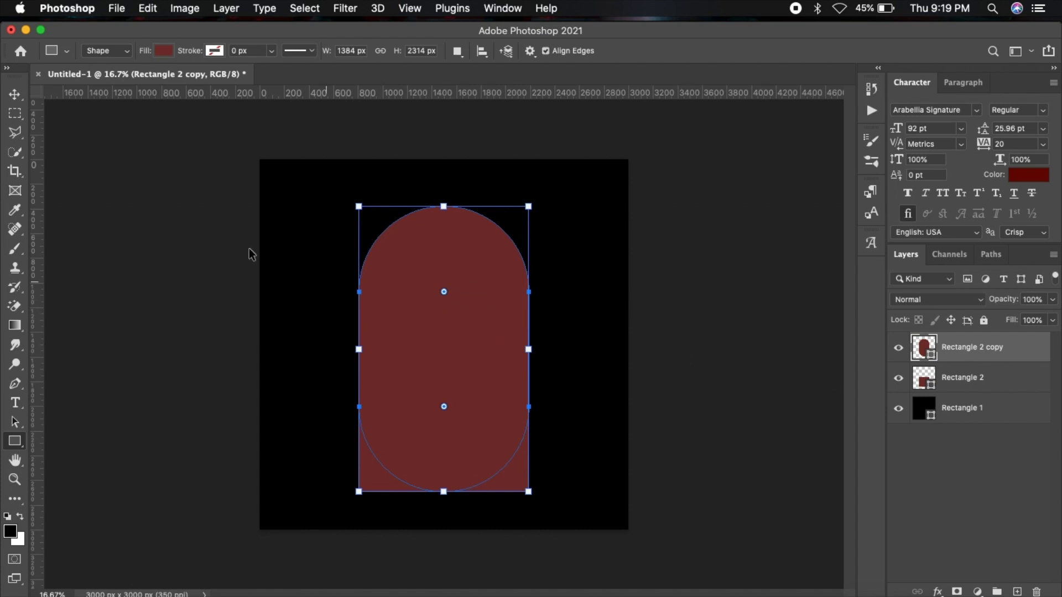
key(v)
- Merge both red shapes into one arch and toggle its visibility to check it
click(957, 380)
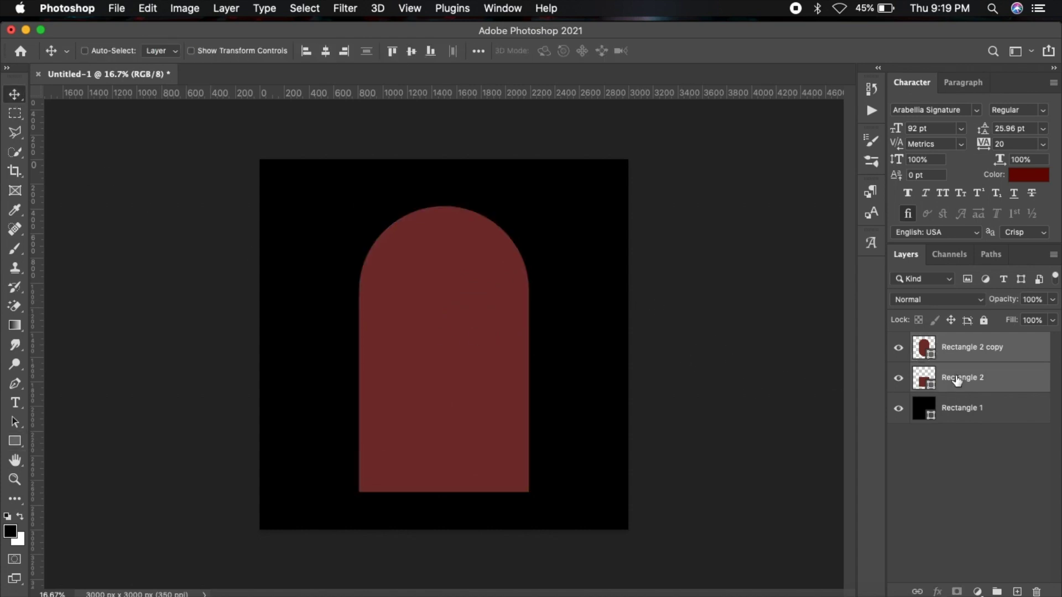
key(BackSpace)
click(899, 348)
click(899, 348)
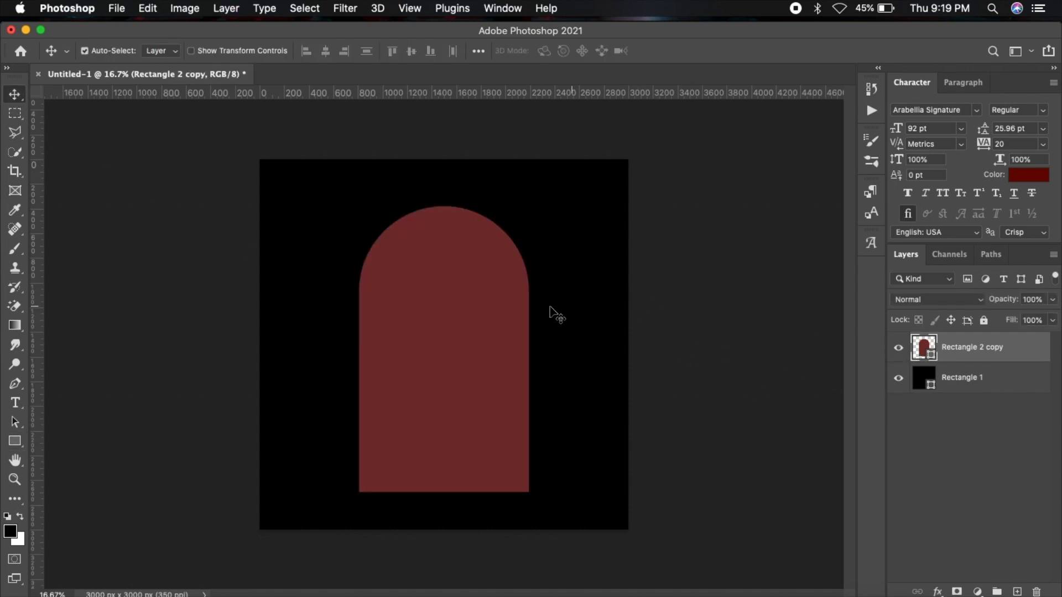
- Place the portrait photo on the canvas and scale it to fit over the arch
click(150, 595)
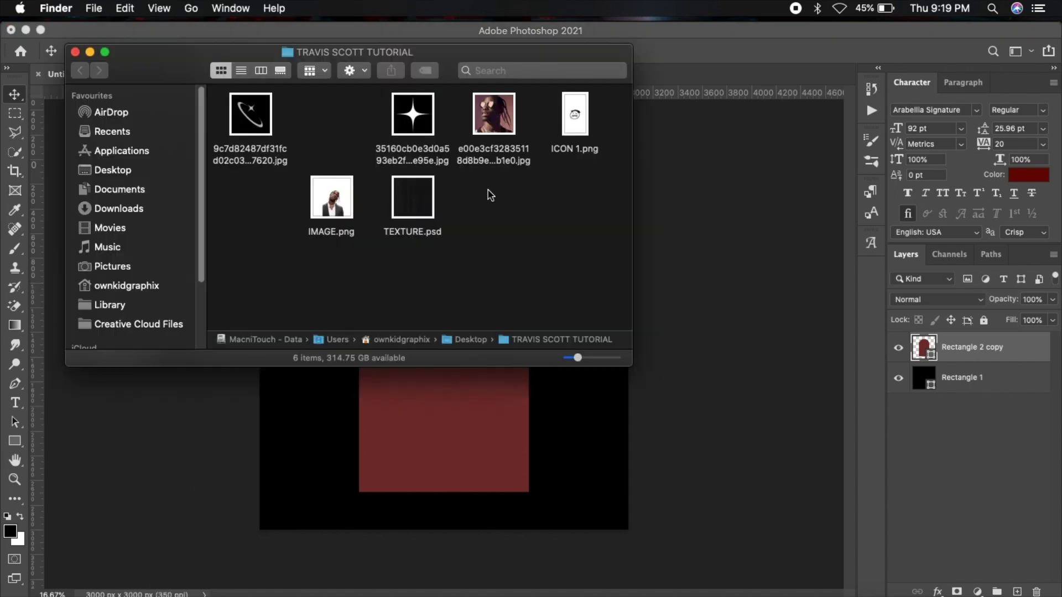
drag(494, 114, 459, 438)
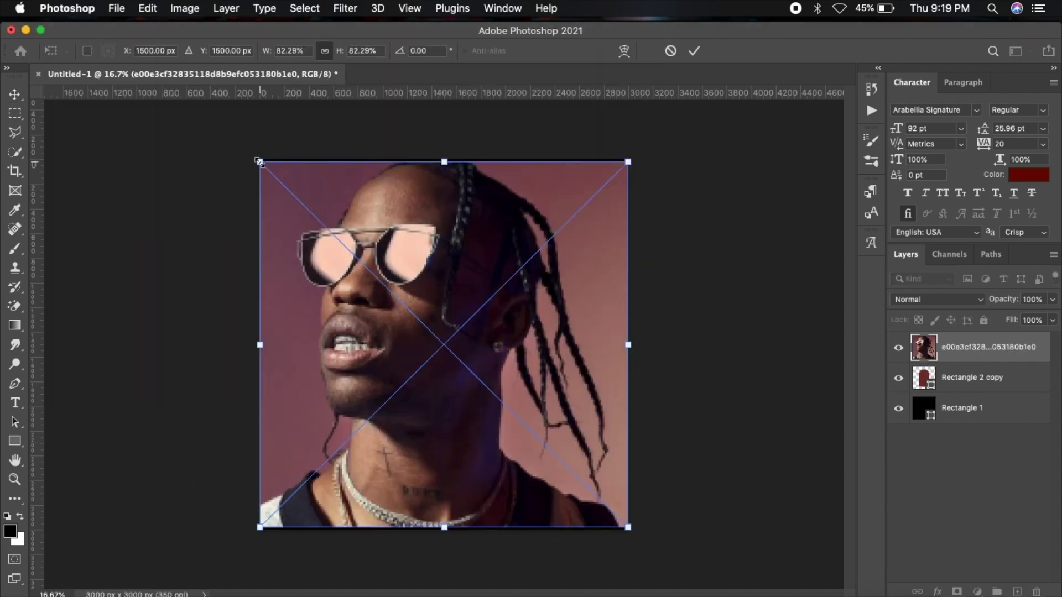
drag(259, 161, 315, 213)
drag(434, 290, 431, 277)
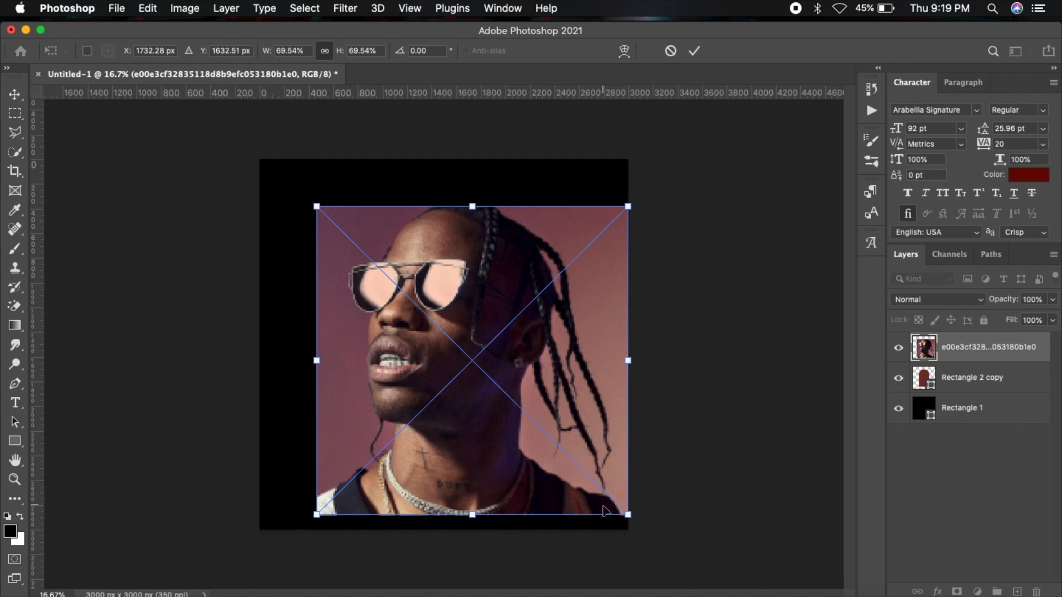
drag(628, 514, 614, 502)
key(Return)
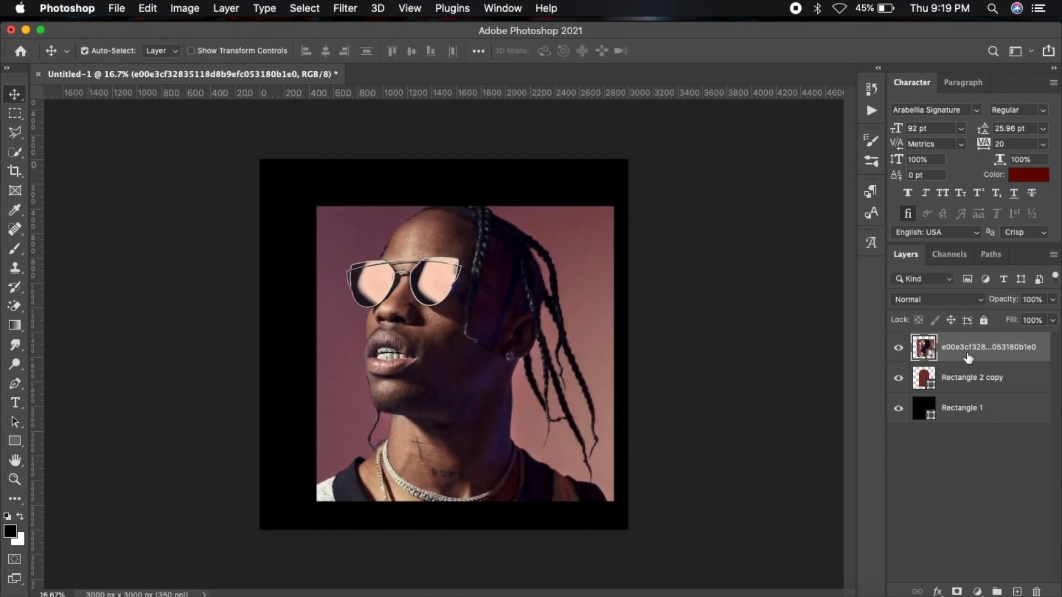
- Rasterize the portrait, clip it inside the red arch, nudge it right, and duplicate it
right_click(969, 358)
click(813, 504)
right_click(957, 350)
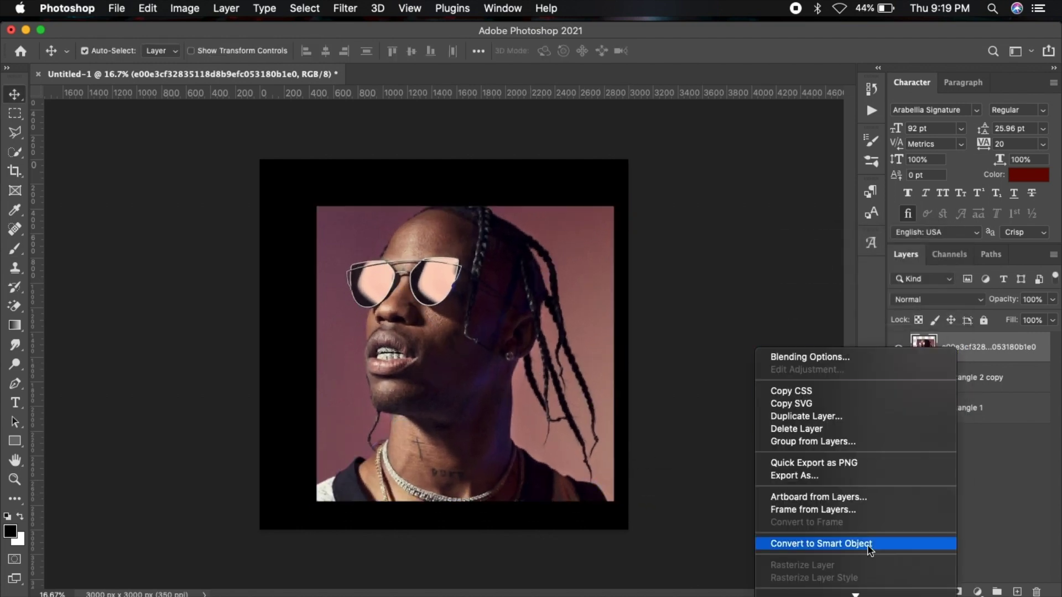
click(813, 501)
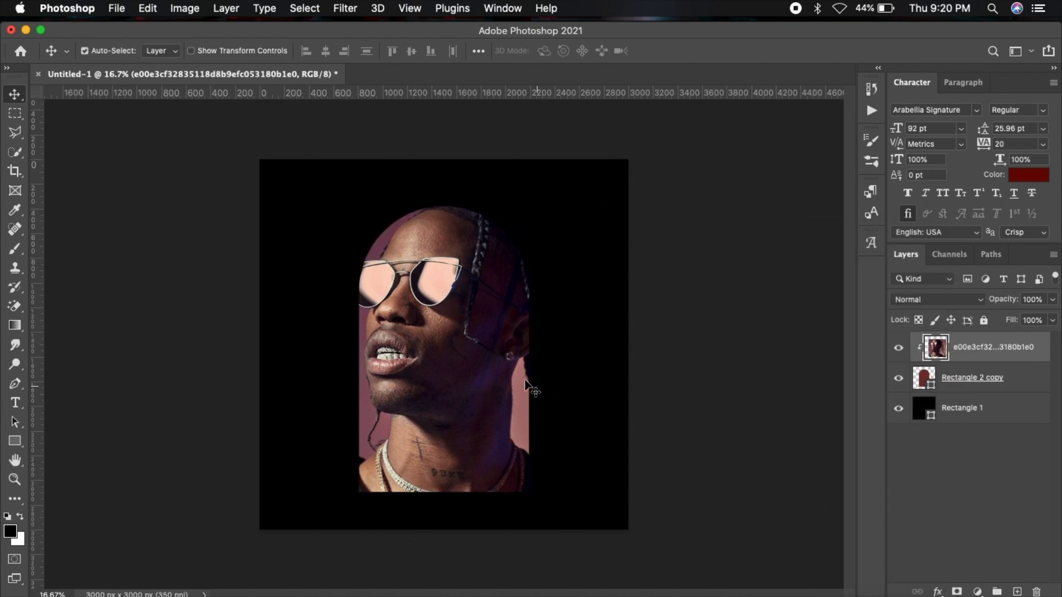
drag(448, 344, 463, 346)
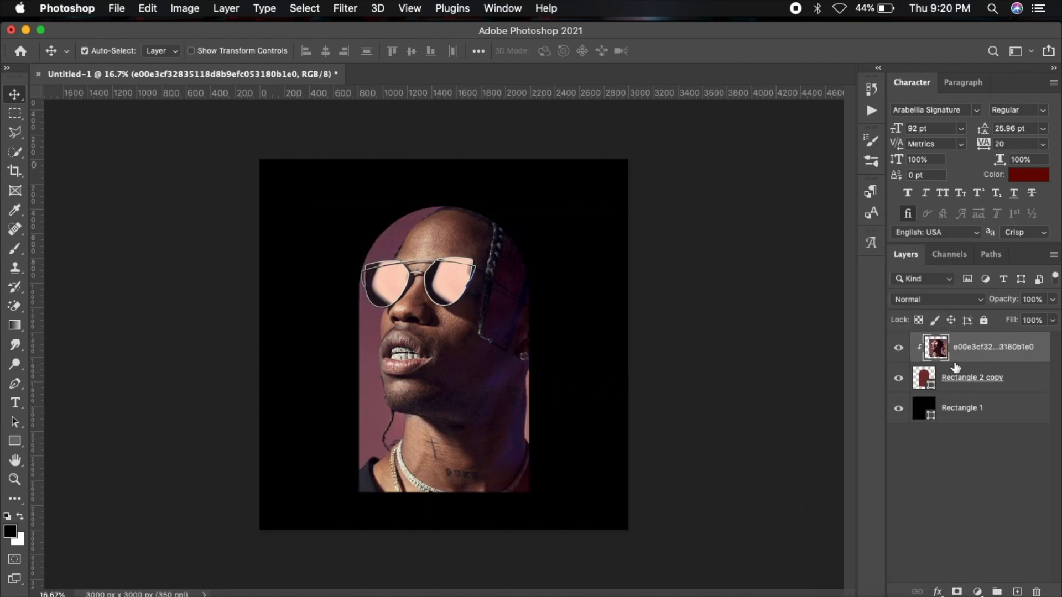
key(super+j)
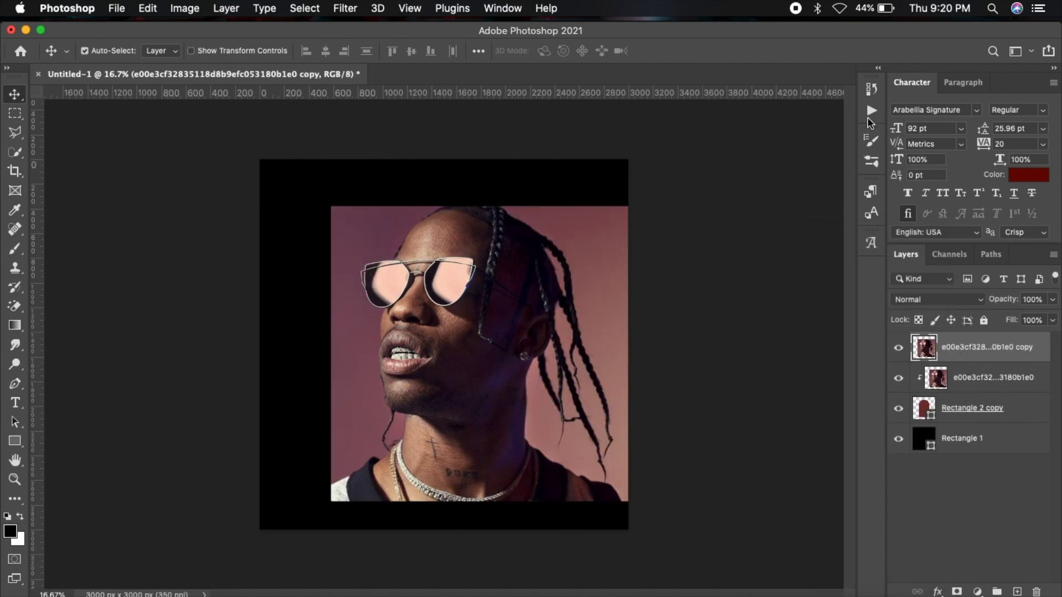
- Run the OWNKID SKIN GRUNGE action, then apply BLACK GRUNGE to a new portrait copy
click(871, 110)
click(769, 134)
click(766, 188)
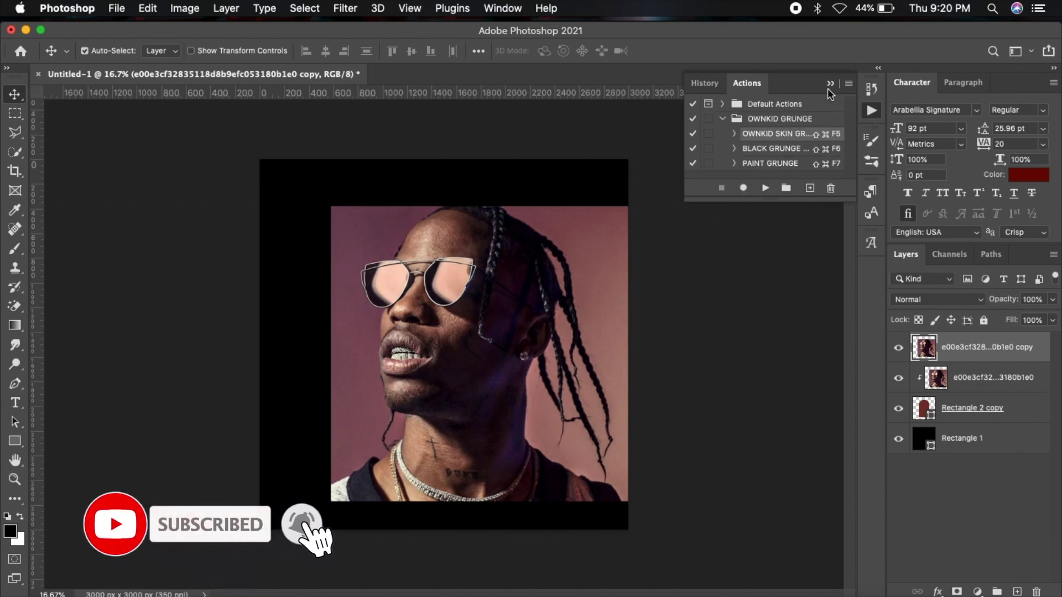
key(super+j)
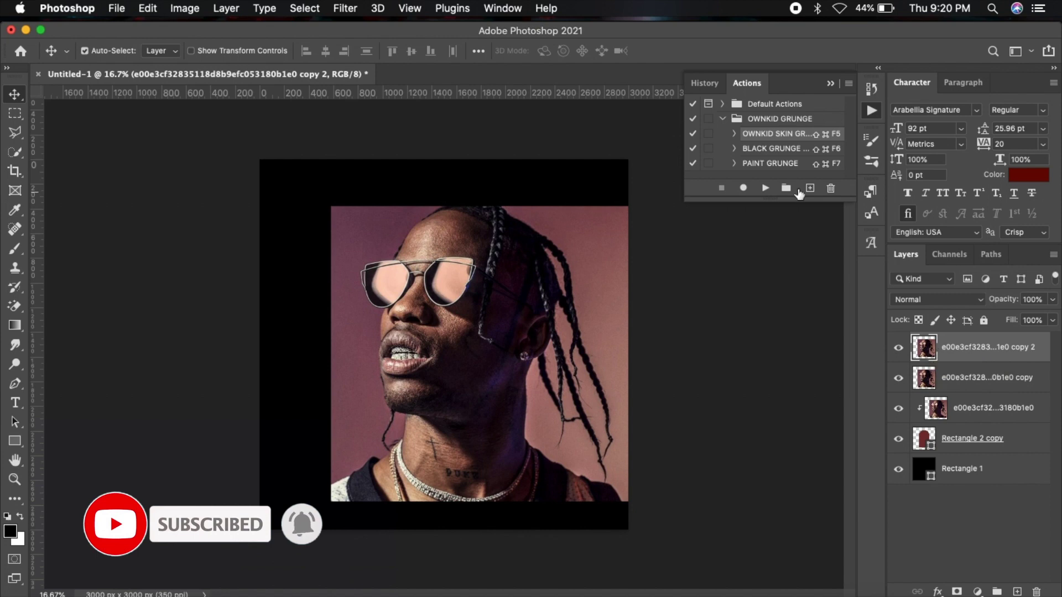
click(772, 148)
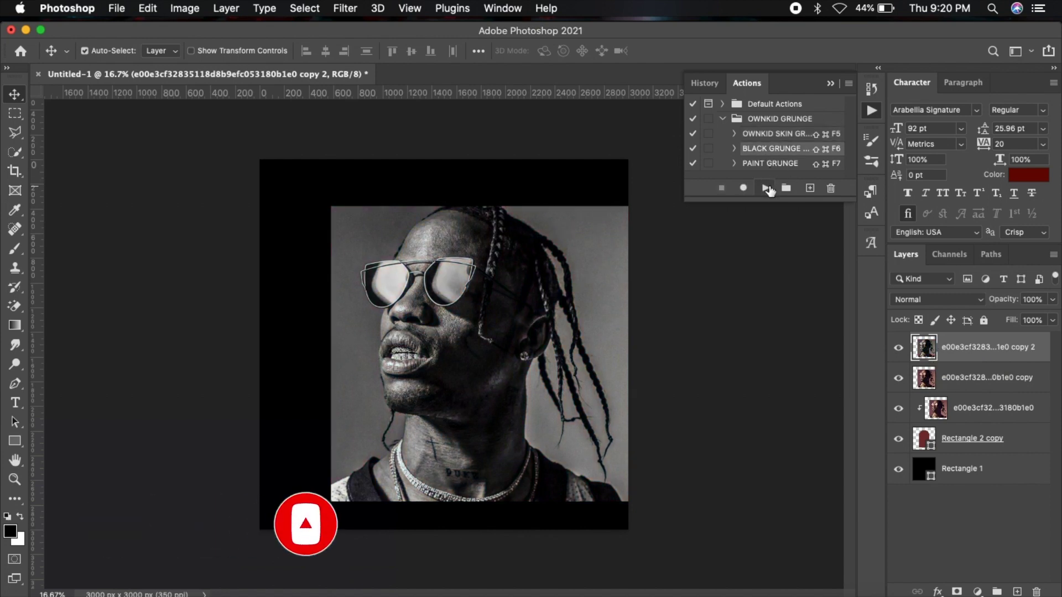
click(830, 83)
- Clip the portrait copies to the arch and compare black-and-white against colour
shift+click(948, 379)
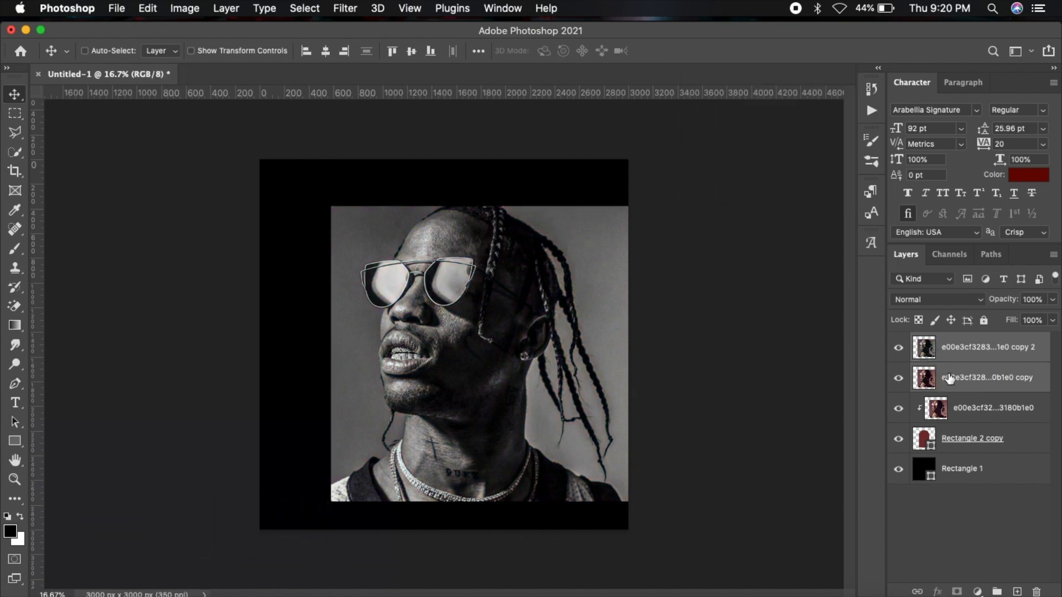
key(ctrl+alt+g)
click(963, 348)
click(899, 348)
click(900, 349)
- Zoom in to the portrait's face and select the Smudge tool
key(ctrl+plus)
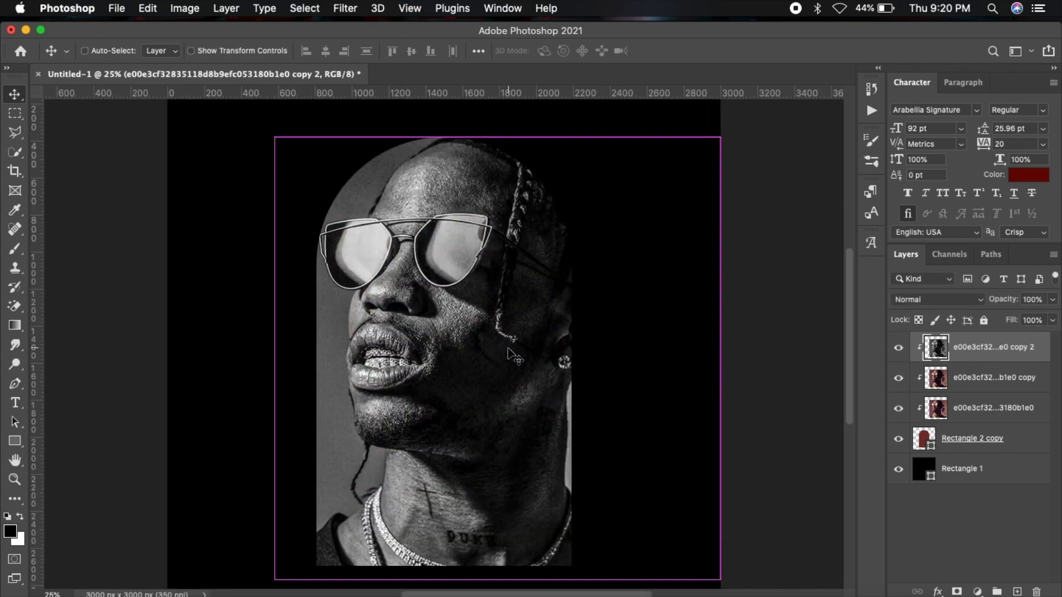
key(ctrl+plus)
scroll(508, 354, up, 2)
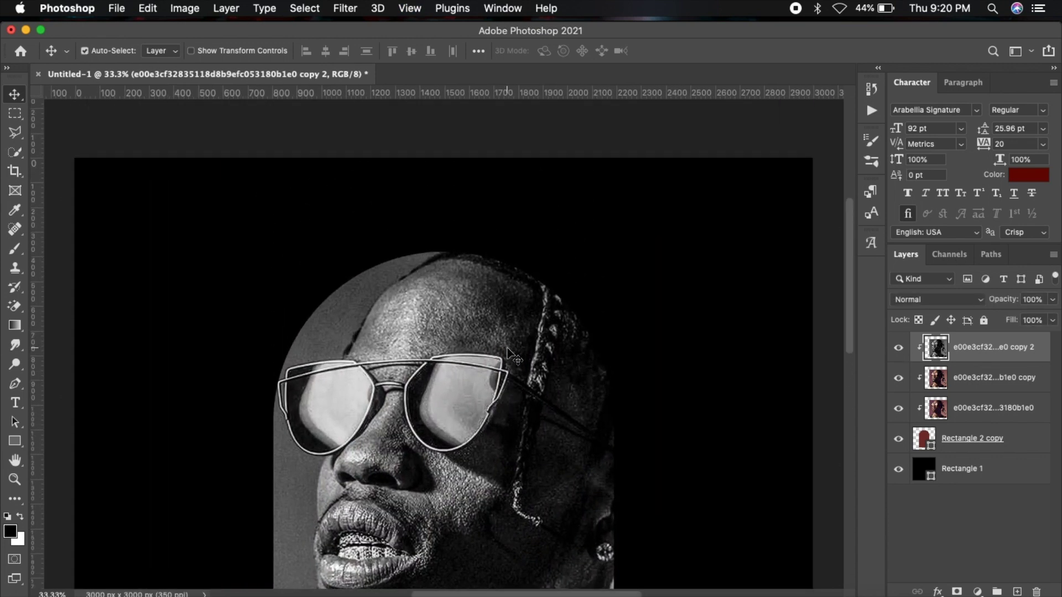
click(15, 346)
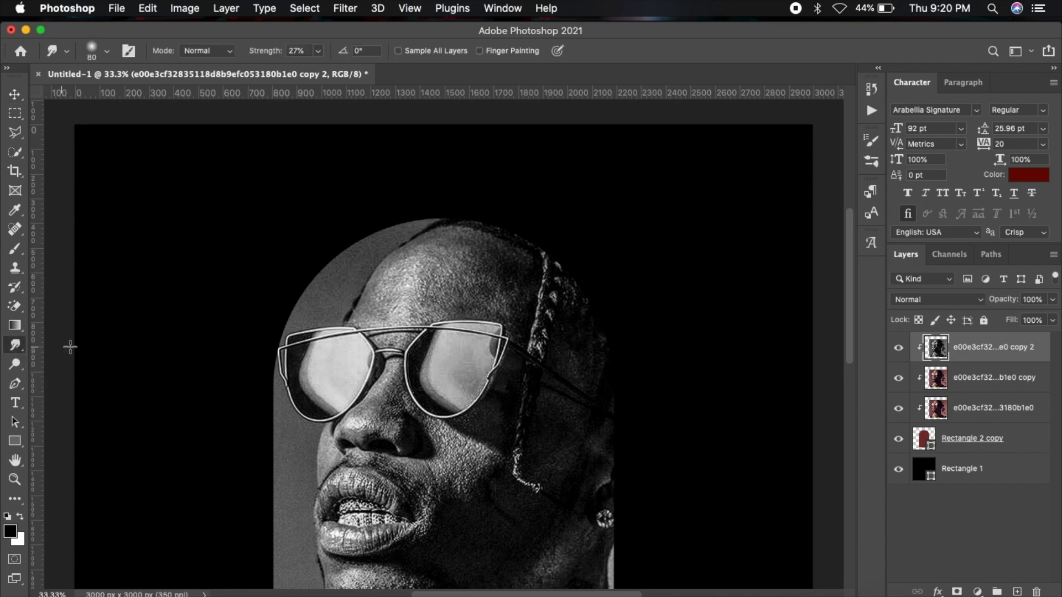
- Duplicate the clipped portrait and smudge-smooth its forehead with an enlarged brush
key(ctrl+j)
key(ctrl+alt+g)
key(bracketright)
key(bracketright)
mouse_move(443, 271)
mouse_down()
mouse_move(435, 245)
mouse_move(441, 277)
mouse_move(490, 250)
mouse_move(425, 300)
mouse_move(378, 295)
mouse_up()
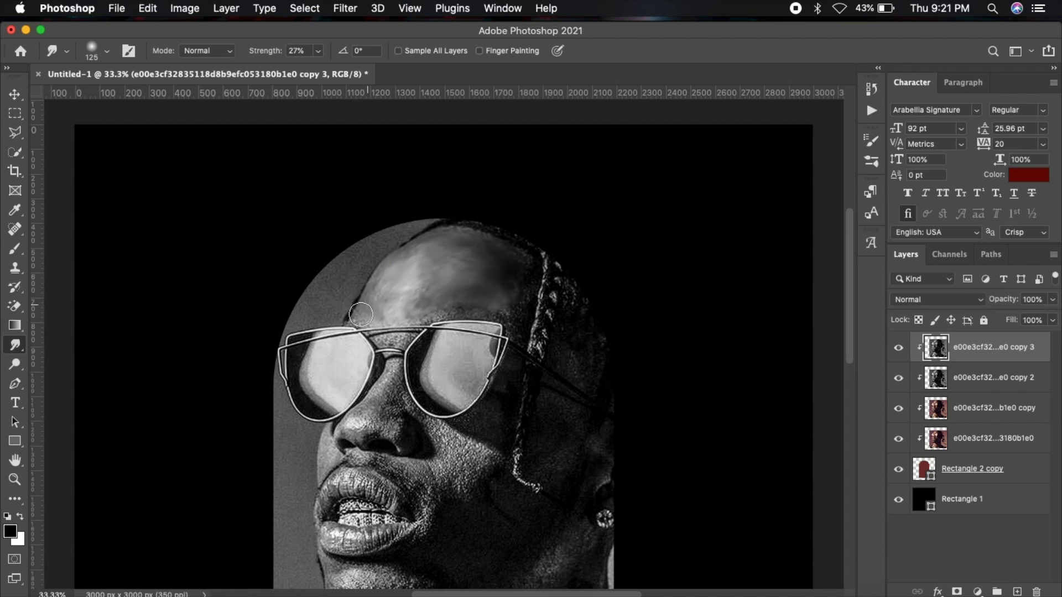
key(bracketleft)
key(bracketleft)
scroll(447, 289, down, 3)
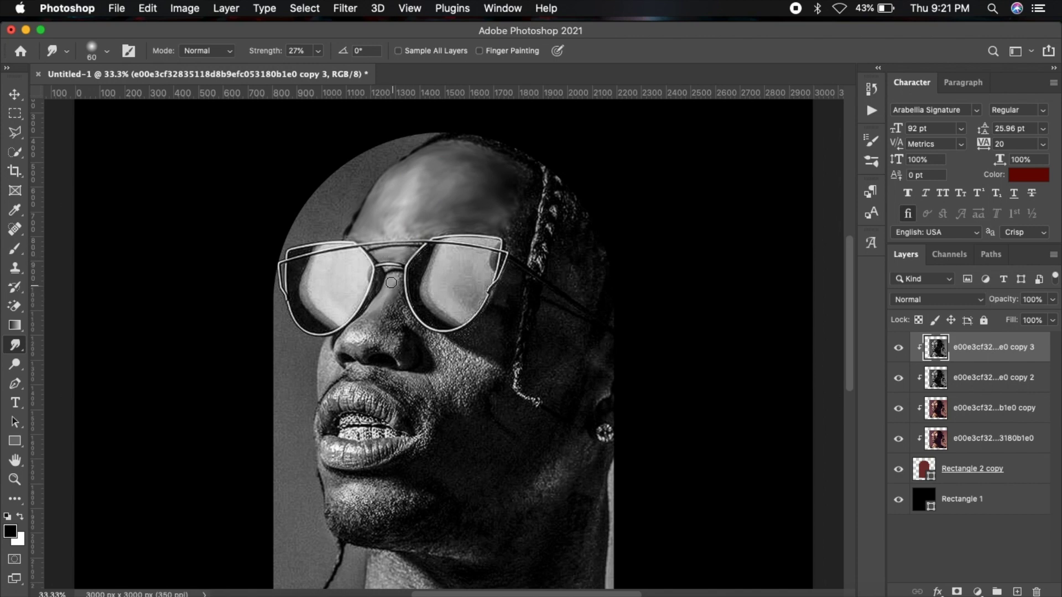
- Smudge-smooth the nose bridge, cheeks under the glasses, and chin
drag(402, 290, 390, 305)
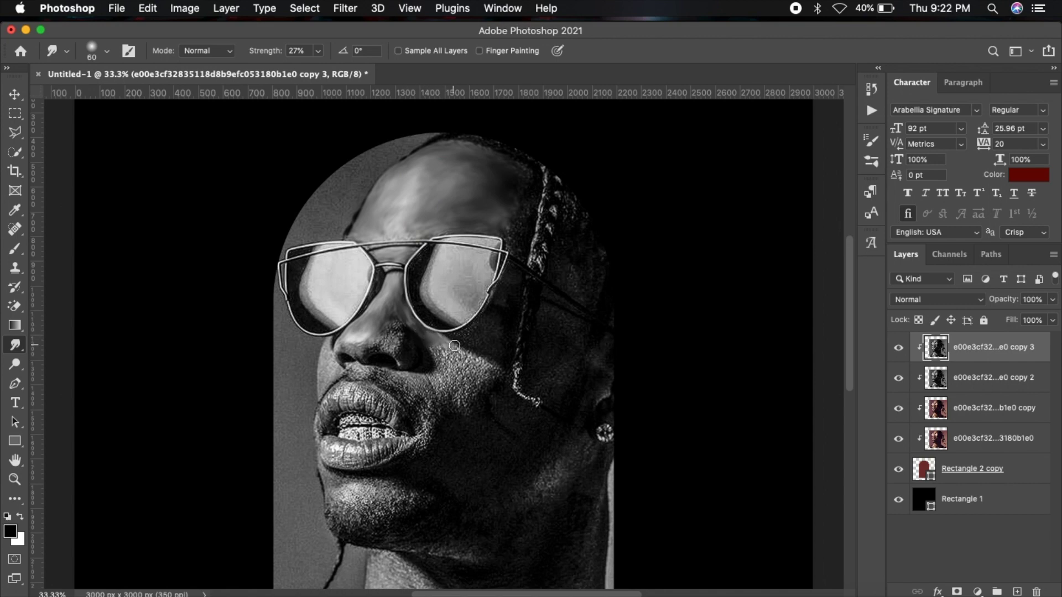
key(super+z)
mouse_move(453, 363)
mouse_down()
mouse_move(458, 390)
mouse_move(416, 380)
mouse_move(437, 355)
mouse_up()
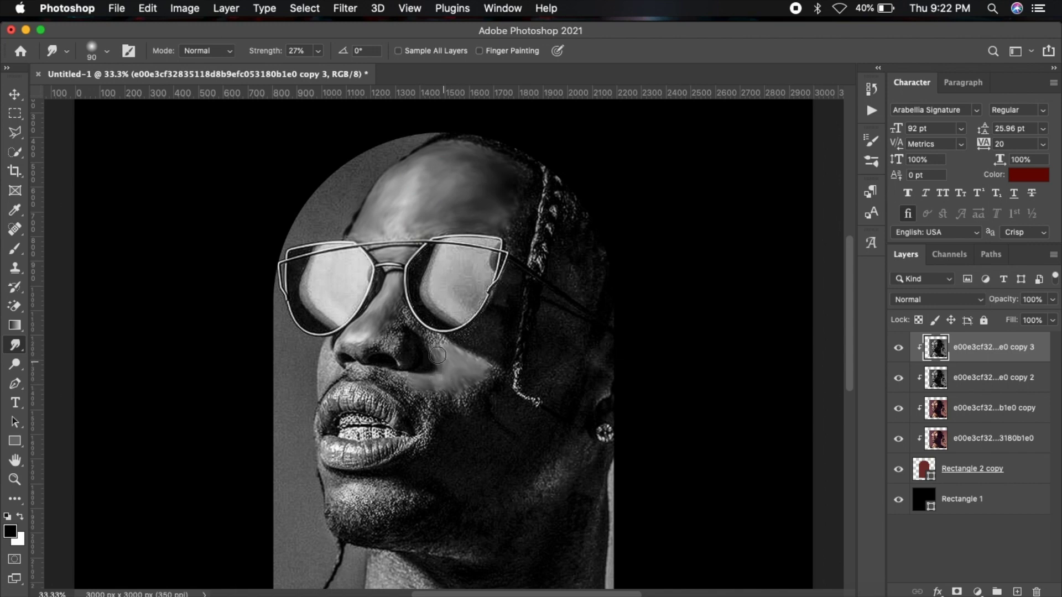
drag(437, 337, 417, 329)
drag(422, 331, 402, 310)
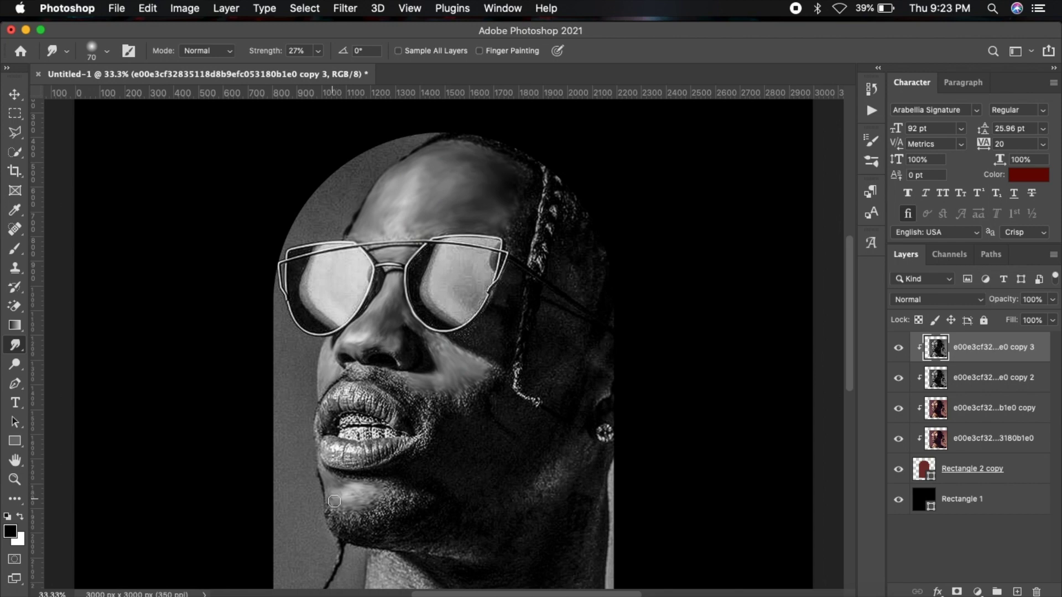
mouse_move(347, 493)
mouse_down()
mouse_move(380, 493)
mouse_move(345, 493)
mouse_up()
- Zoom out and lower the smoothed layer's opacity to 40%
key(super+minus)
key(super+minus)
key(v)
click(1053, 300)
drag(1054, 317, 1011, 322)
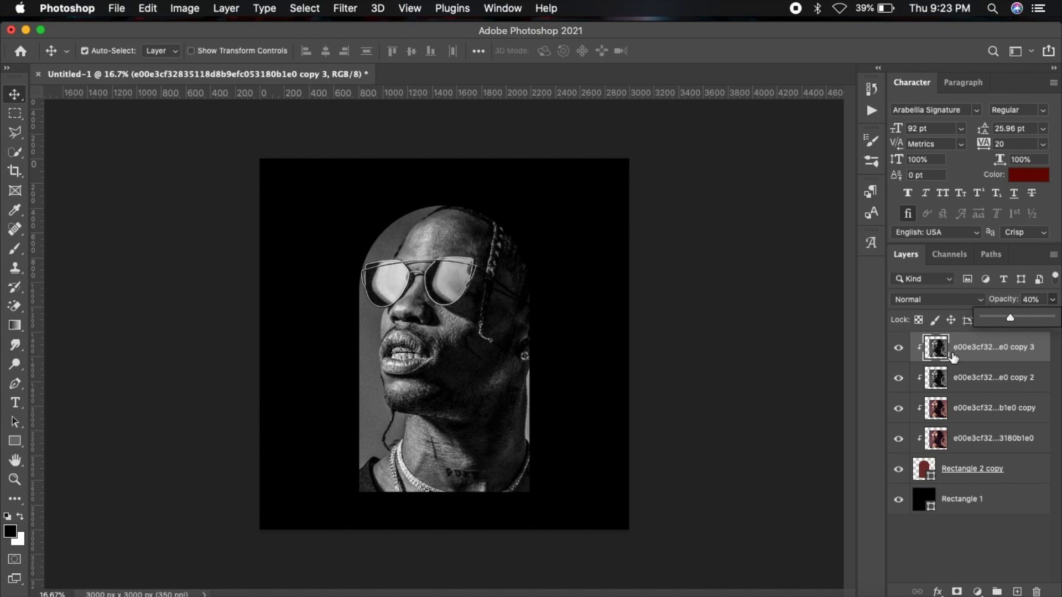
click(899, 350)
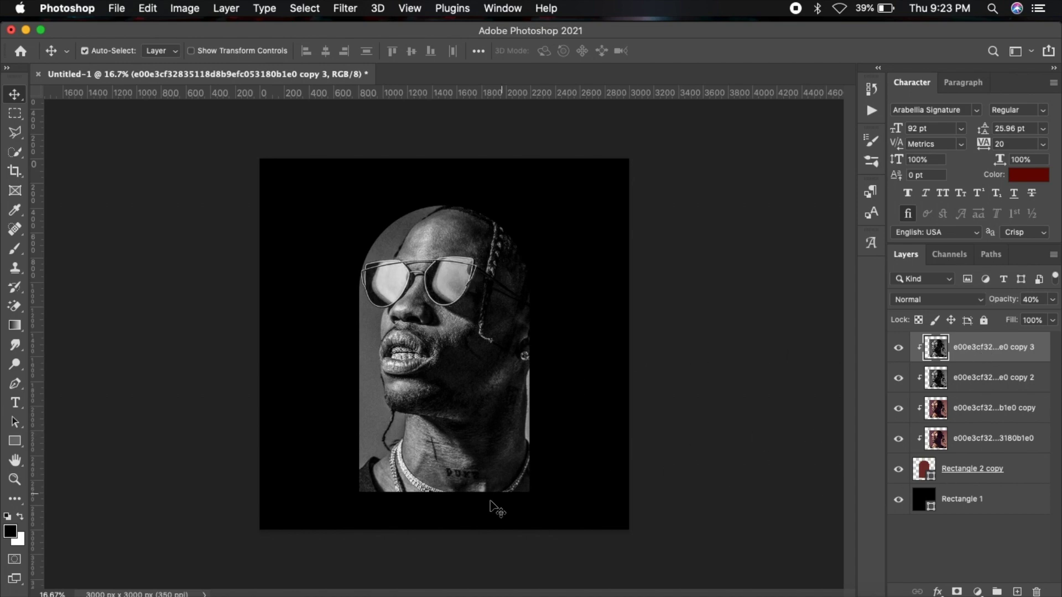
click(149, 592)
- Place IMAGE.png, scaled down and positioned at the bottom of the arch
mouse_move(342, 215)
mouse_down()
mouse_move(385, 363)
mouse_move(511, 347)
mouse_up()
drag(628, 158, 542, 247)
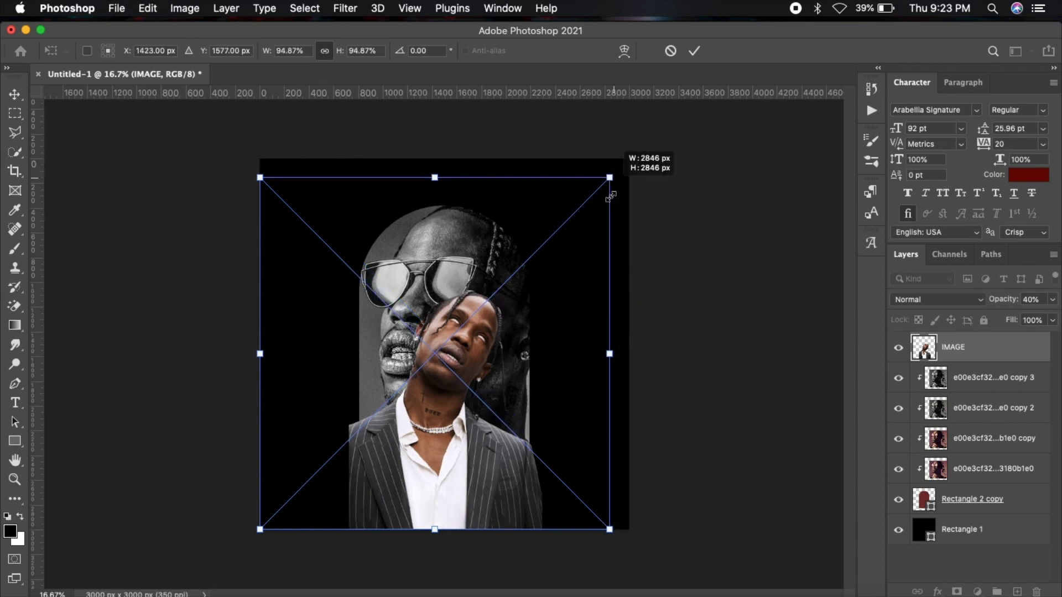
drag(451, 409, 485, 410)
drag(468, 427, 468, 421)
key(Return)
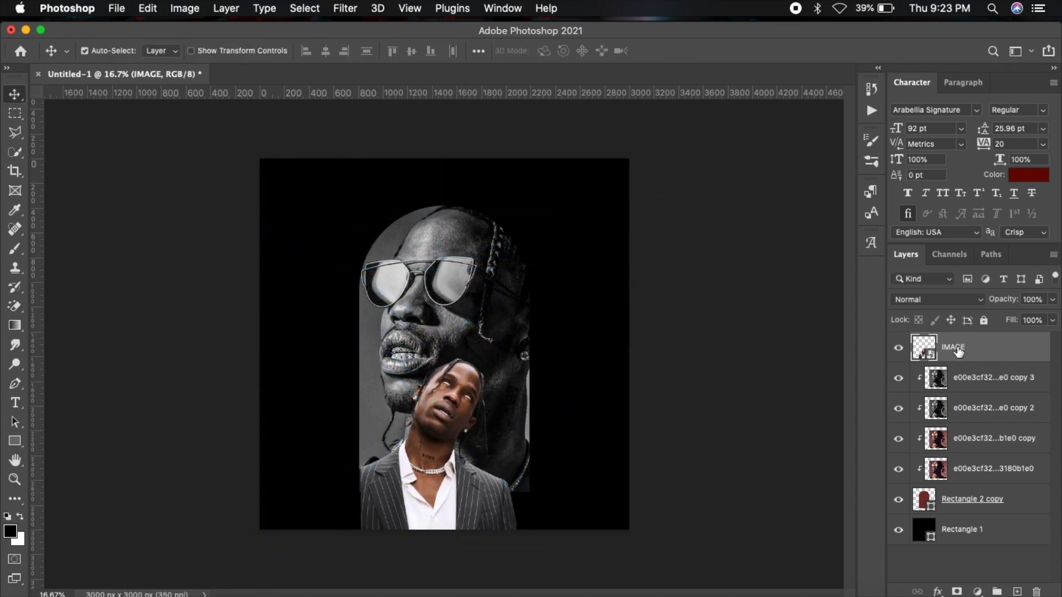
- Duplicate the IMAGE layer and choose the skin grunge action in the Actions list
right_click(956, 357)
click(808, 512)
click(872, 110)
click(769, 134)
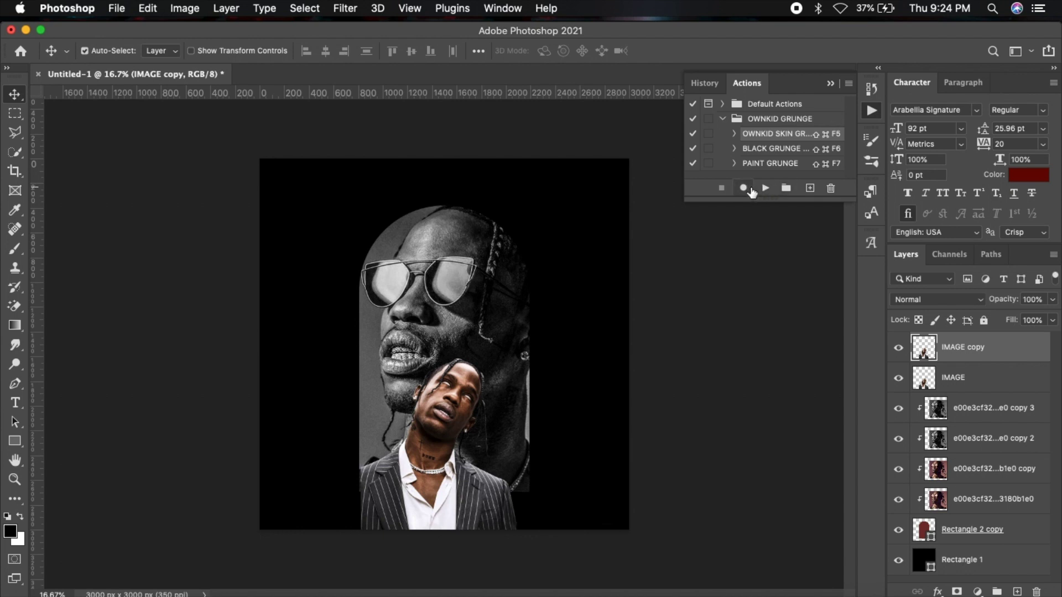
- Apply the grunge action to IMAGE copy, delete the original IMAGE layer, and clip the copy into the arch
click(765, 189)
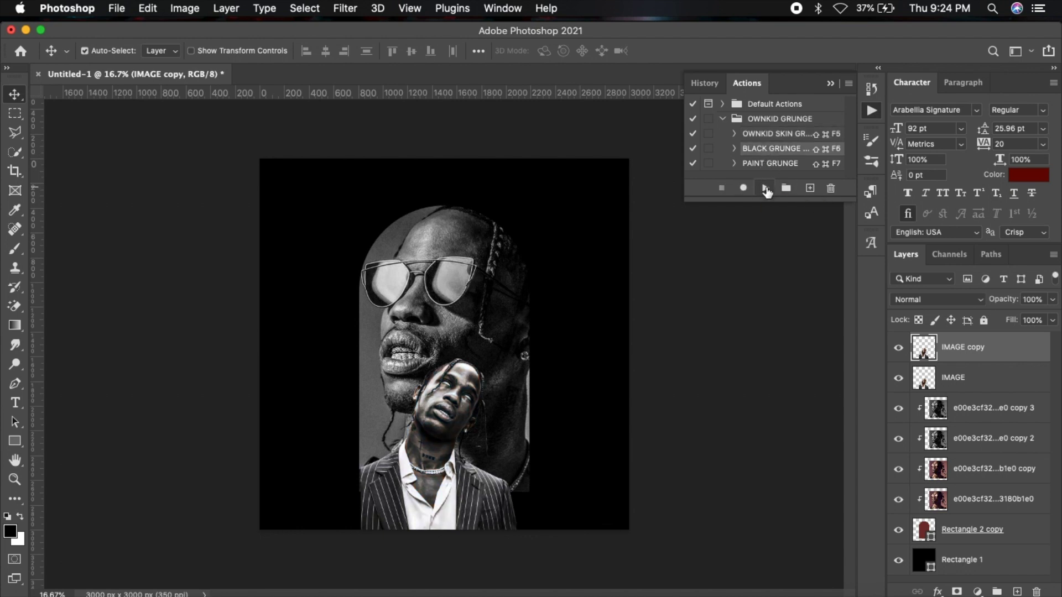
click(831, 83)
click(960, 377)
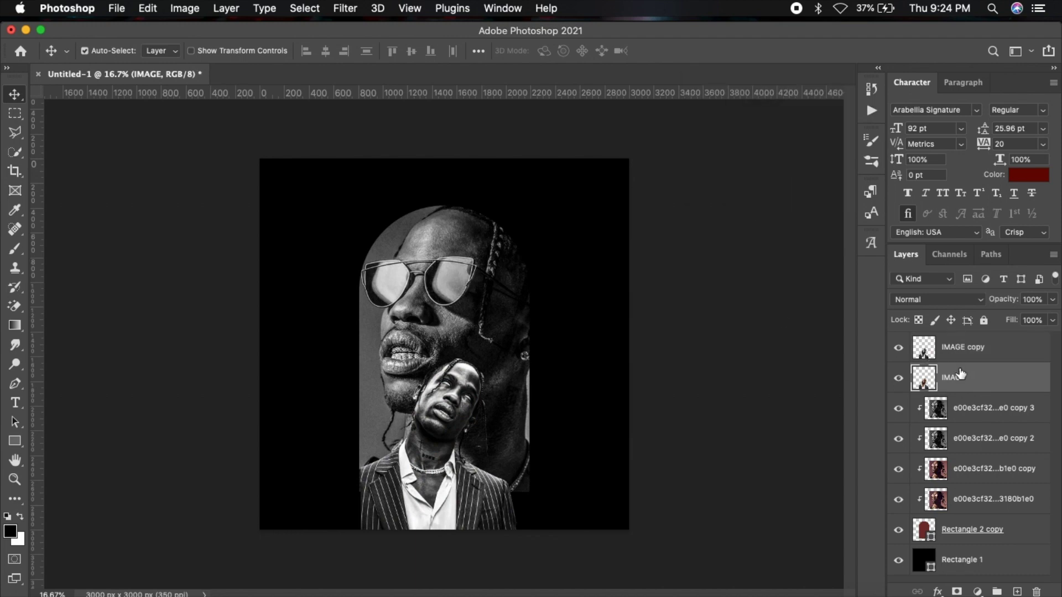
key(Delete)
alt+click(917, 363)
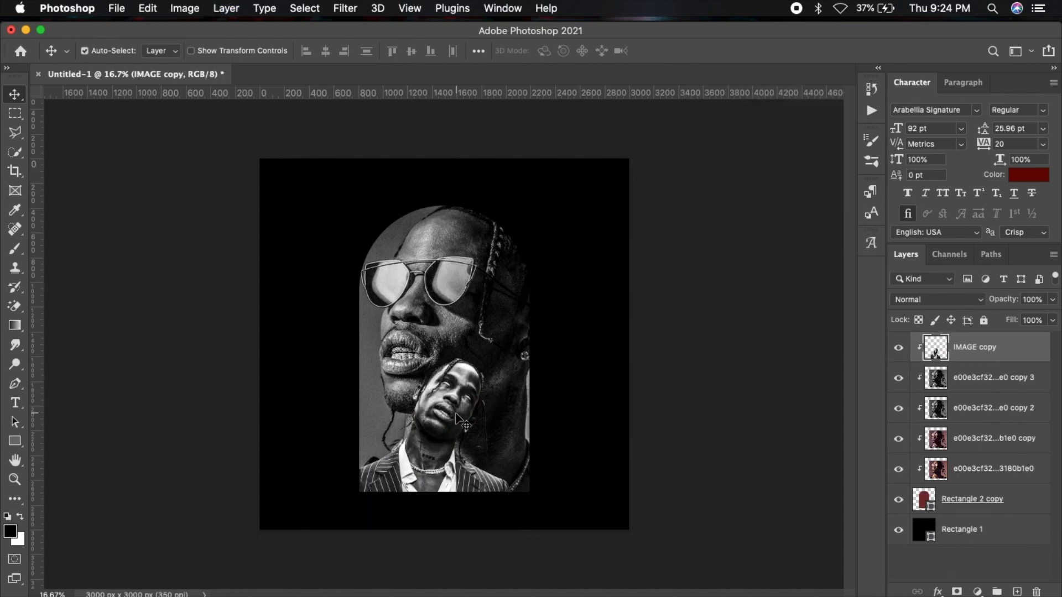
key(super+plus)
key(super+plus)
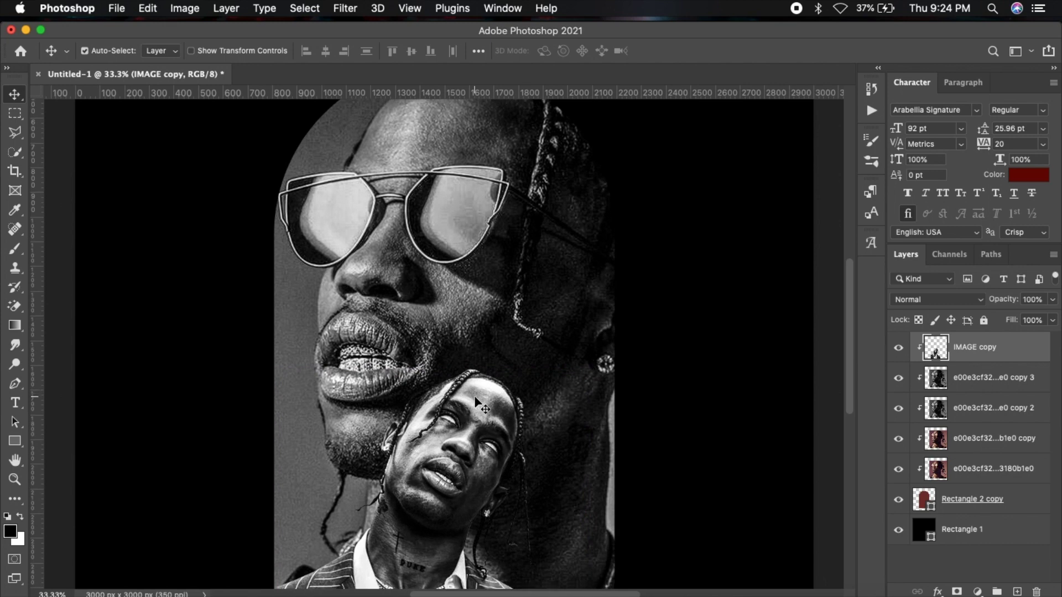
- Smudge the suit portrait's forehead and cheek on IMAGE copy with a 45 px, 27% brush
scroll(457, 415, down, 2)
click(1002, 367)
click(1053, 299)
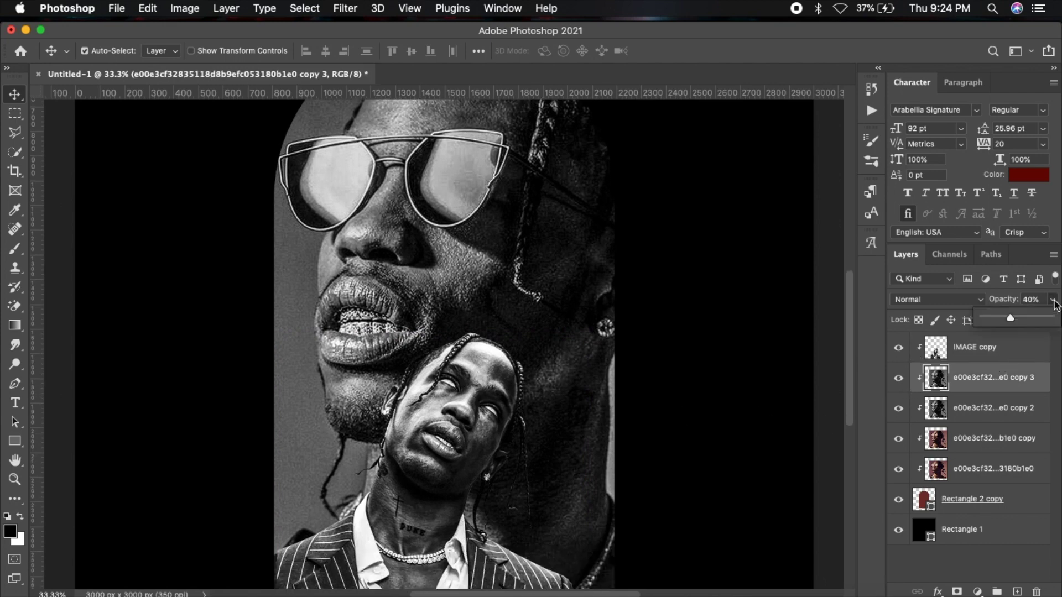
click(959, 352)
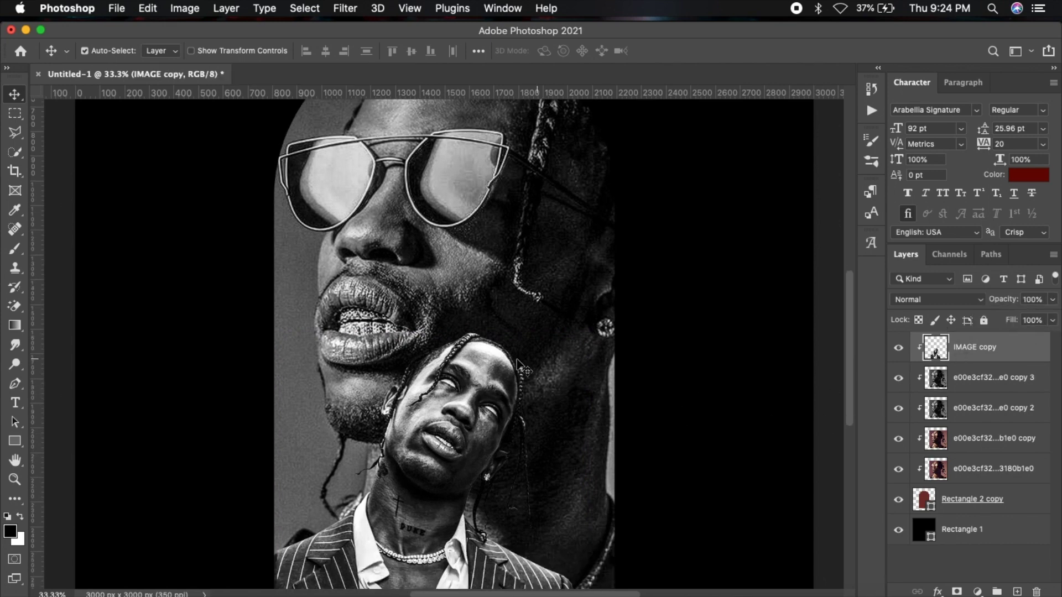
click(15, 271)
click(14, 346)
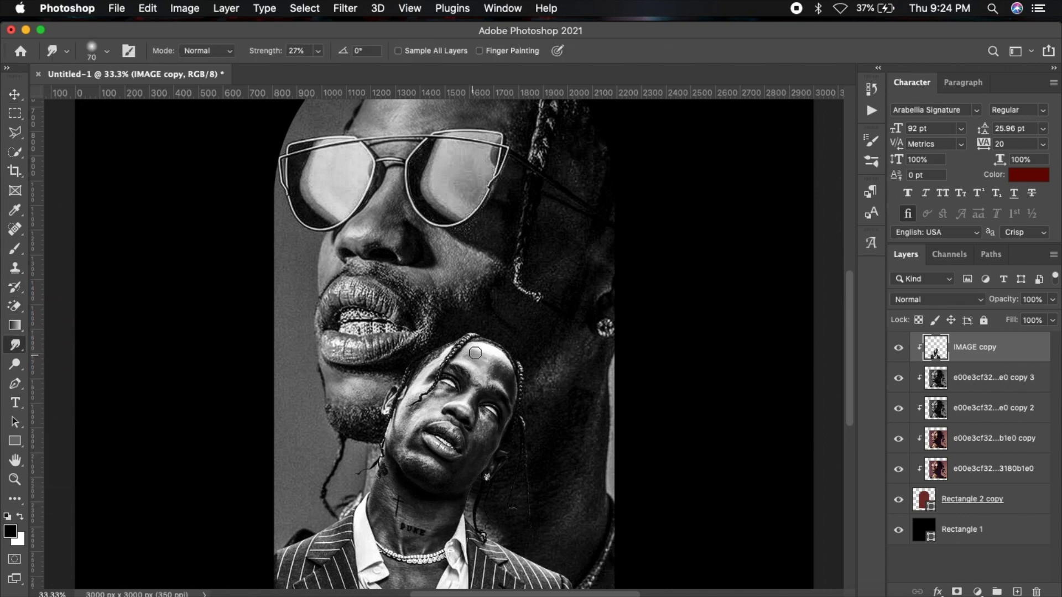
drag(478, 355, 499, 361)
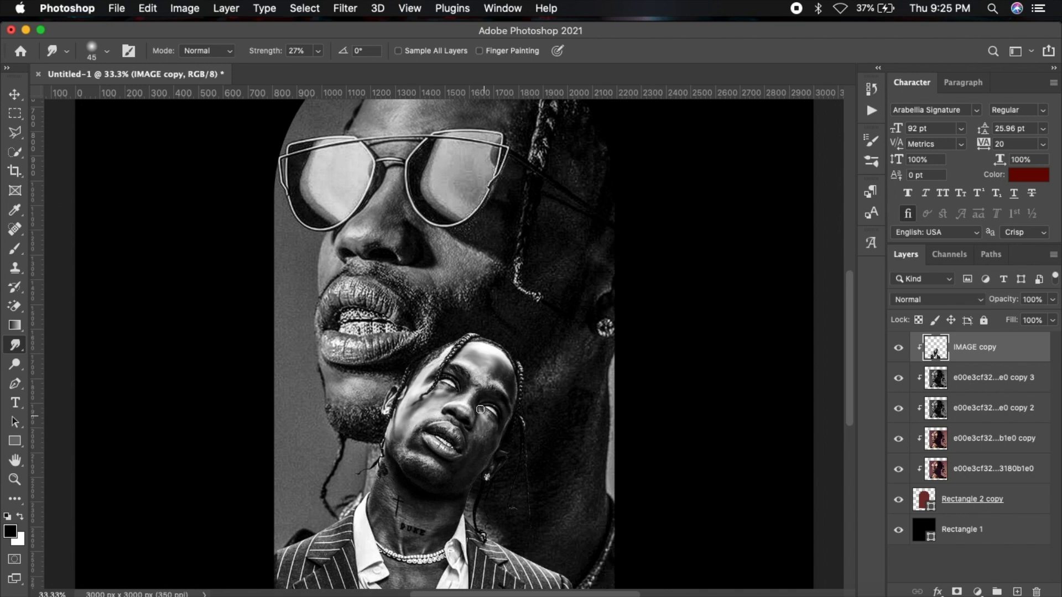
drag(488, 422, 482, 435)
key(super+minus)
key(super+minus)
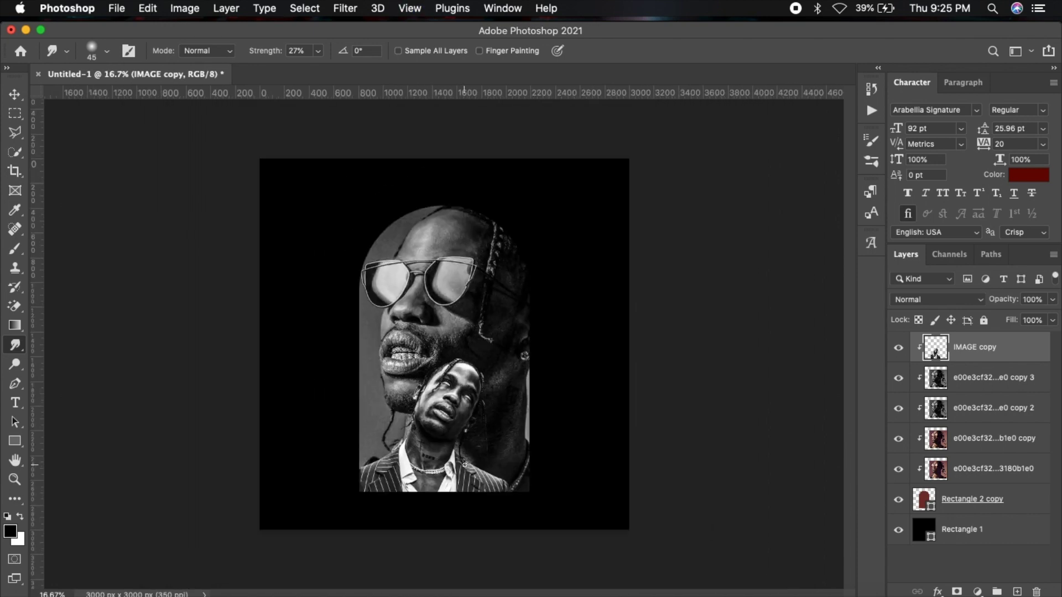
- Add a new layer above IMAGE copy, set black as foreground, and select the Brush
key(v)
click(1018, 592)
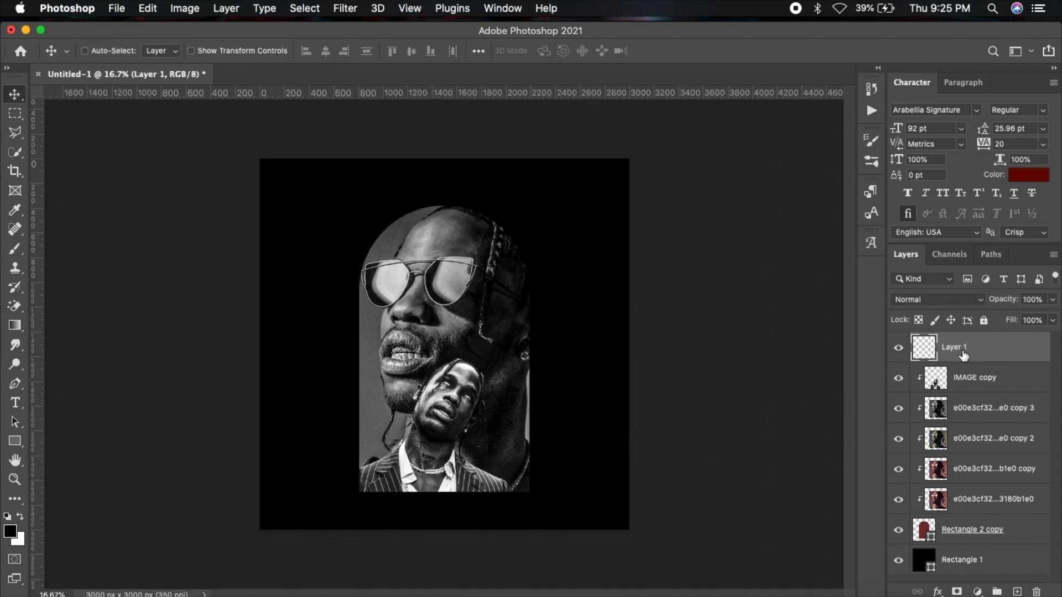
key(i)
click(11, 533)
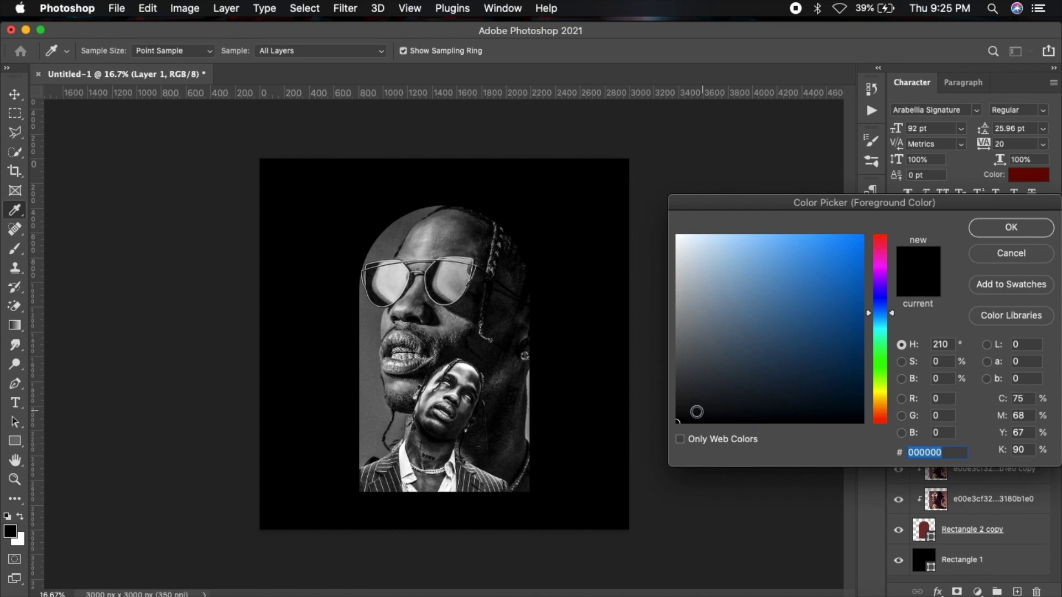
click(1011, 227)
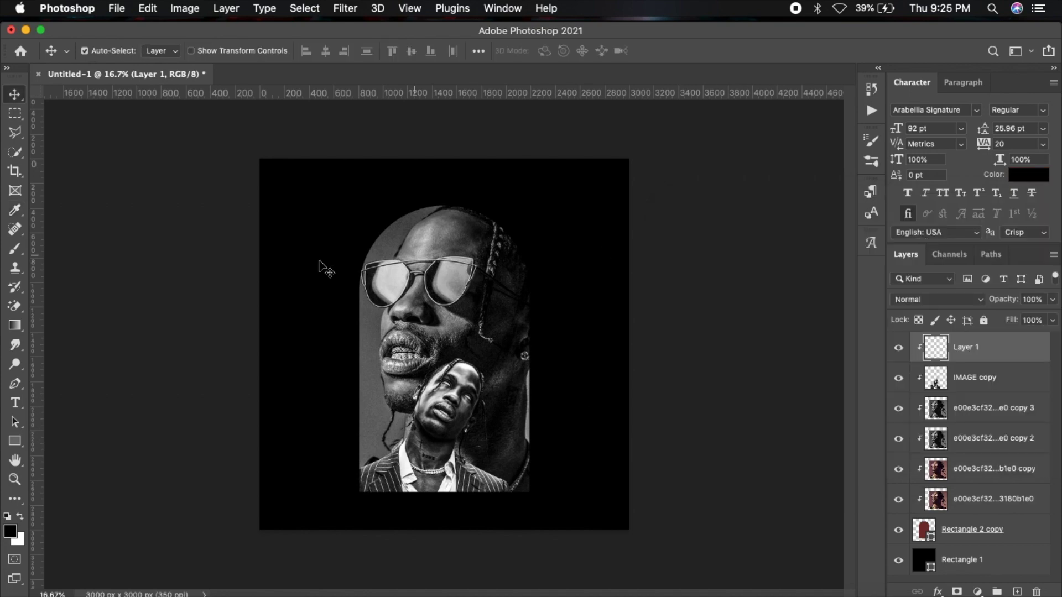
click(15, 248)
- Paint soft black shadow at 23% opacity over the lower-right, jaw and ear with 600/400 px brushes
key(bracketright)
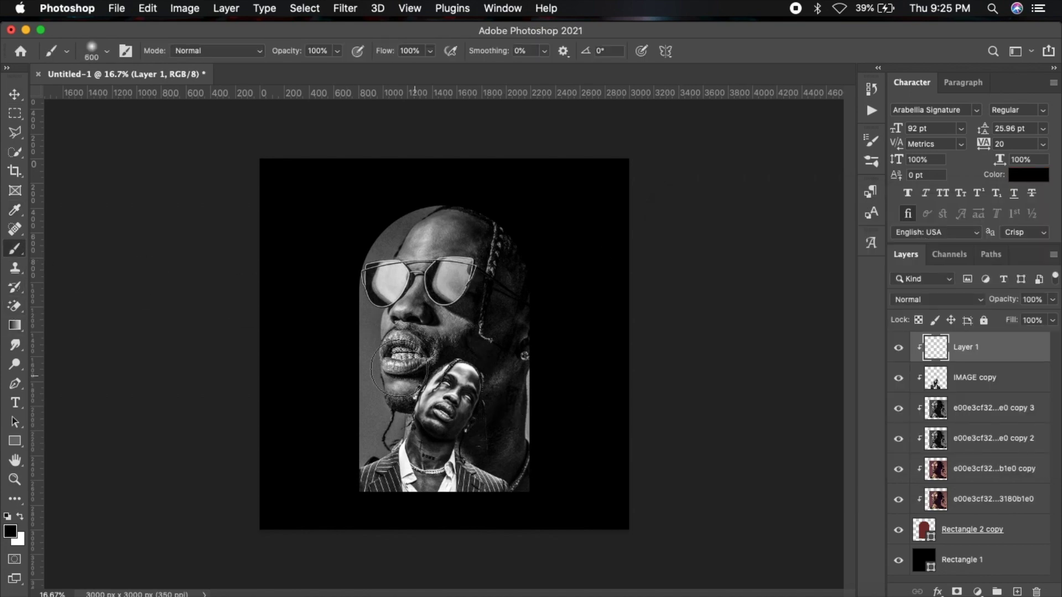
drag(339, 58, 290, 75)
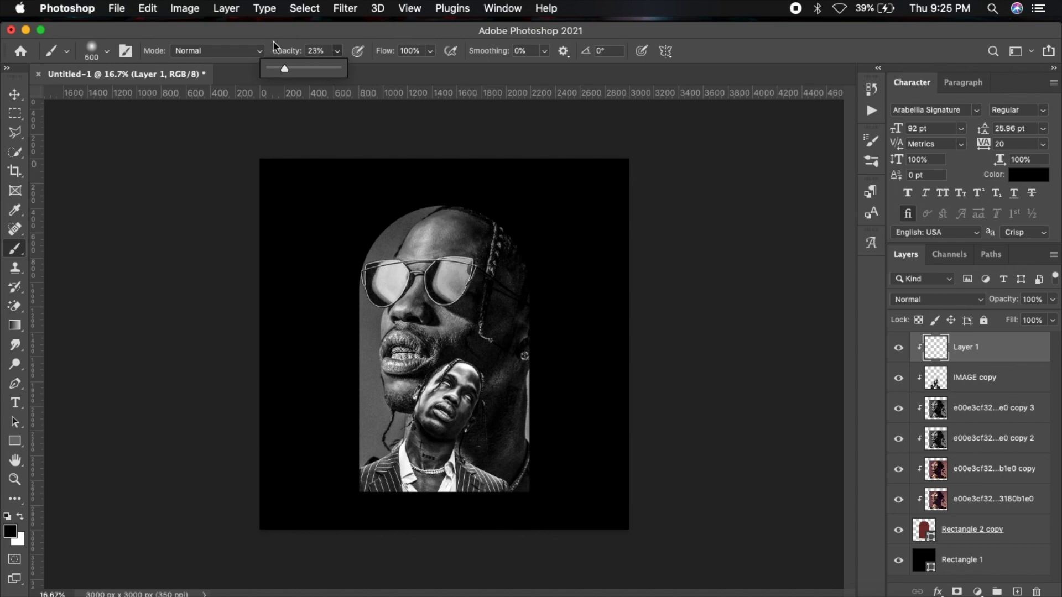
mouse_move(485, 462)
mouse_down()
mouse_move(505, 481)
mouse_move(463, 443)
mouse_move(478, 440)
mouse_move(493, 392)
mouse_move(487, 368)
mouse_move(509, 479)
mouse_up()
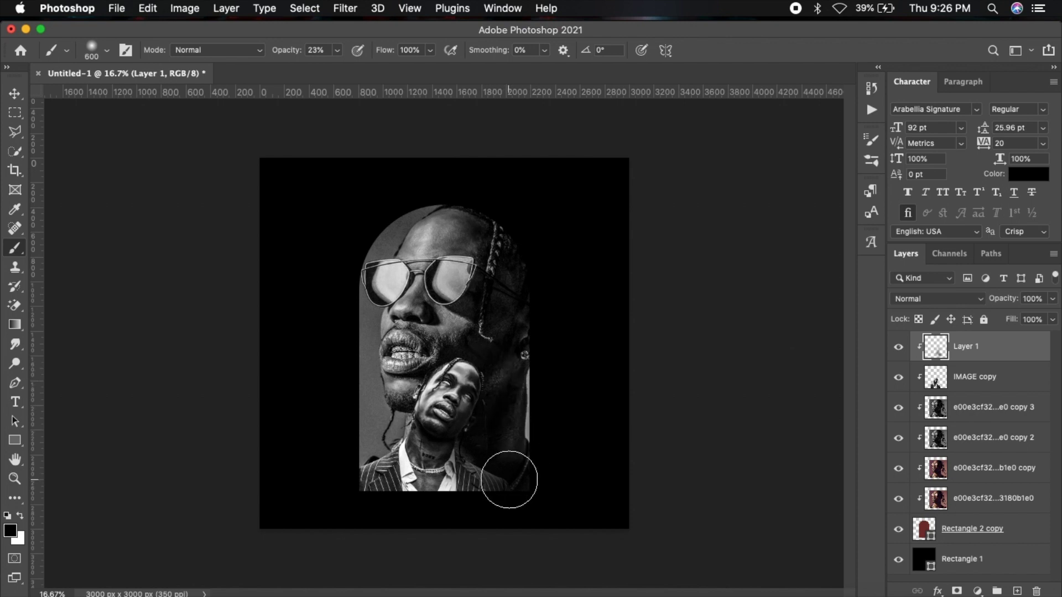
key(bracketleft)
key(bracketleft)
mouse_move(489, 466)
mouse_down()
mouse_move(514, 399)
mouse_move(489, 369)
mouse_up()
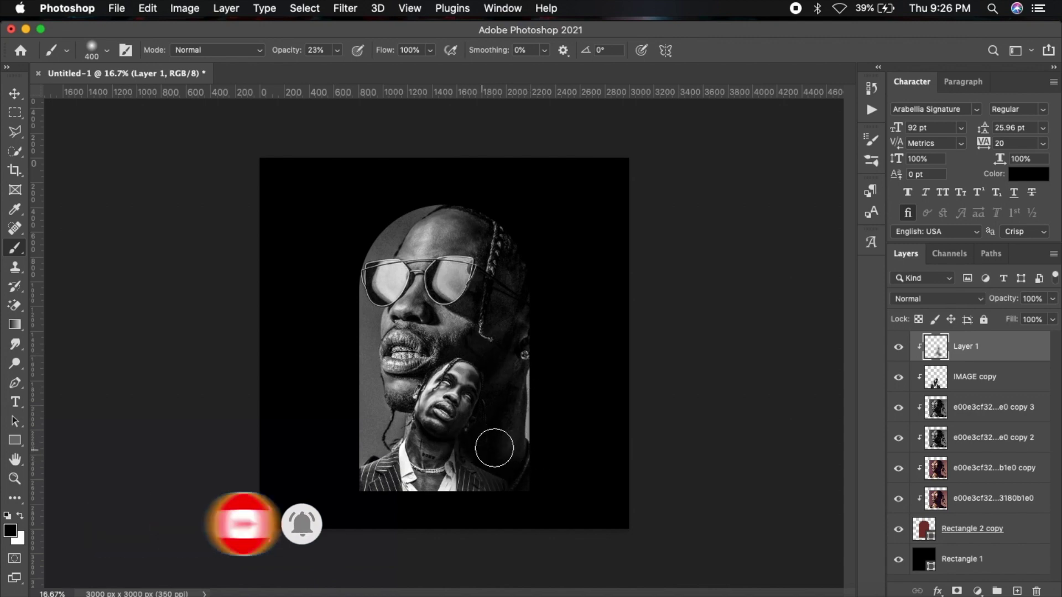
click(899, 347)
key(v)
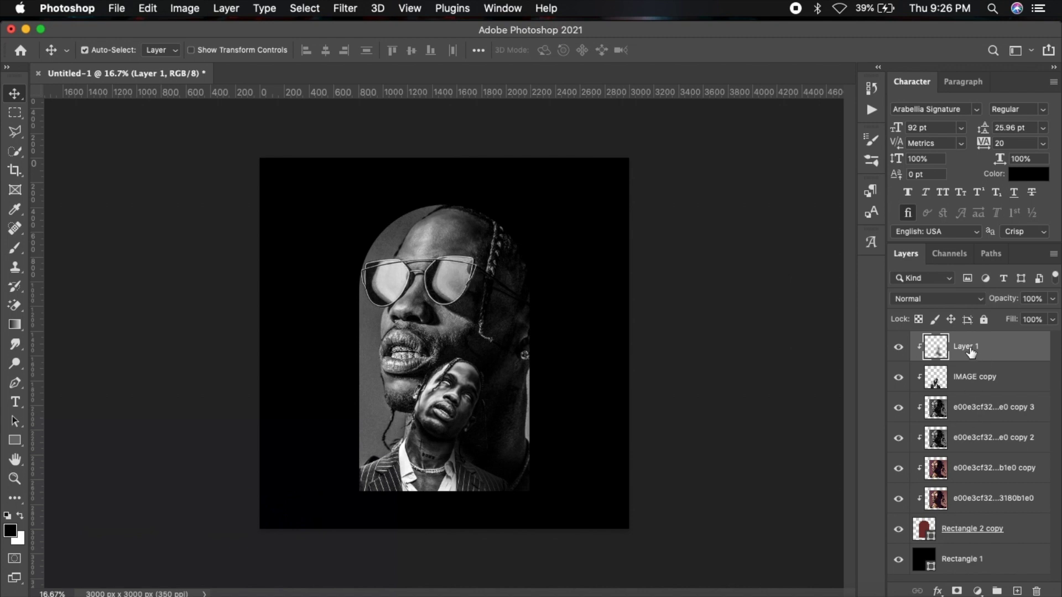
- Duplicate the arch layer and start 11 pt text on the arch outline
drag(956, 532, 952, 560)
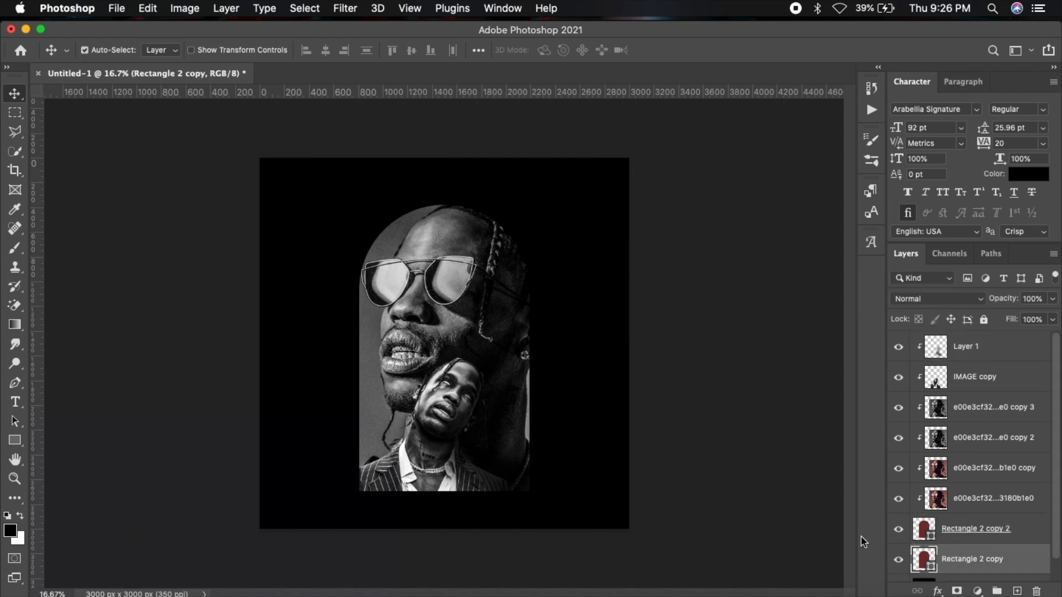
key(t)
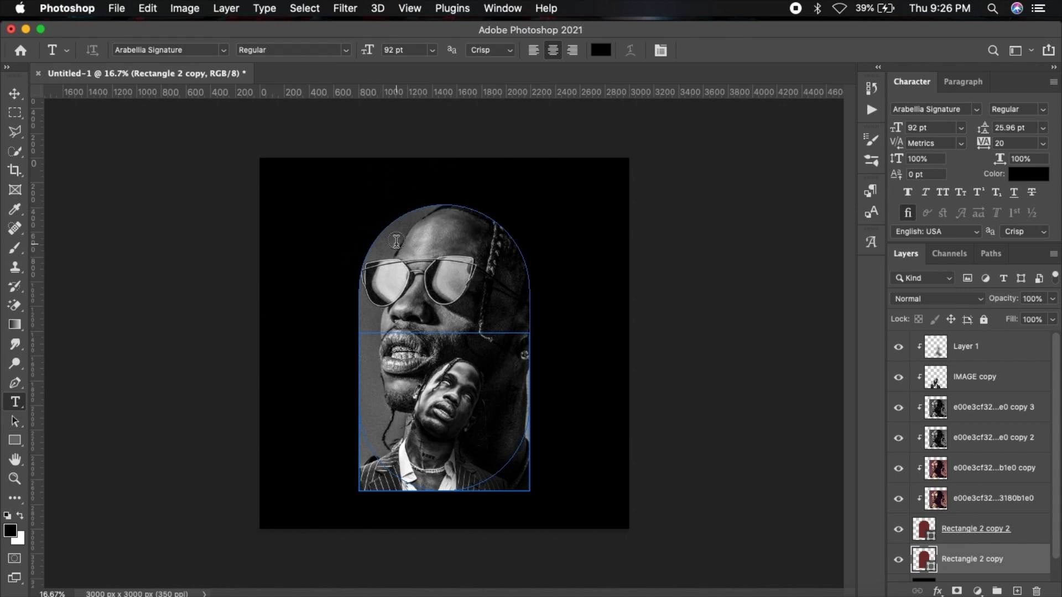
click(425, 220)
click(432, 50)
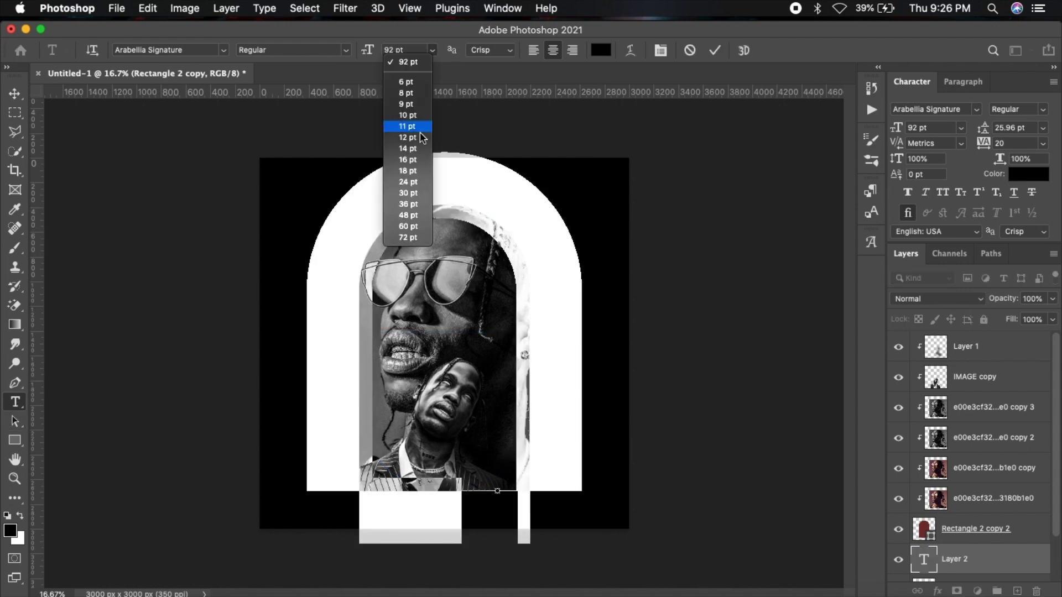
click(410, 185)
click(431, 51)
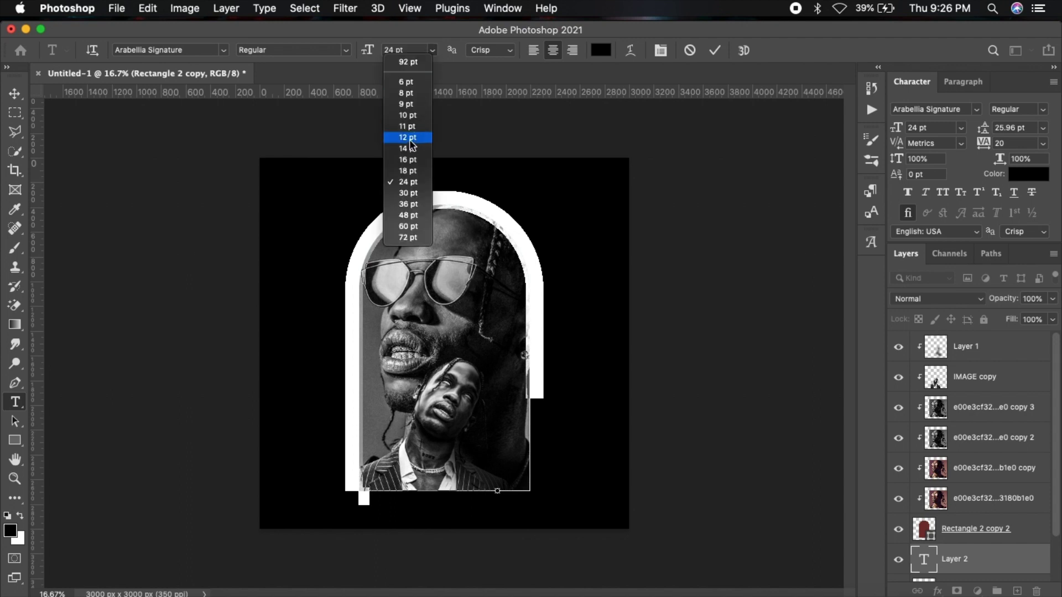
click(412, 137)
- Enter TRAVIS SCOTT along the arch, then reselect the text to change its colour
key(BackSpace)
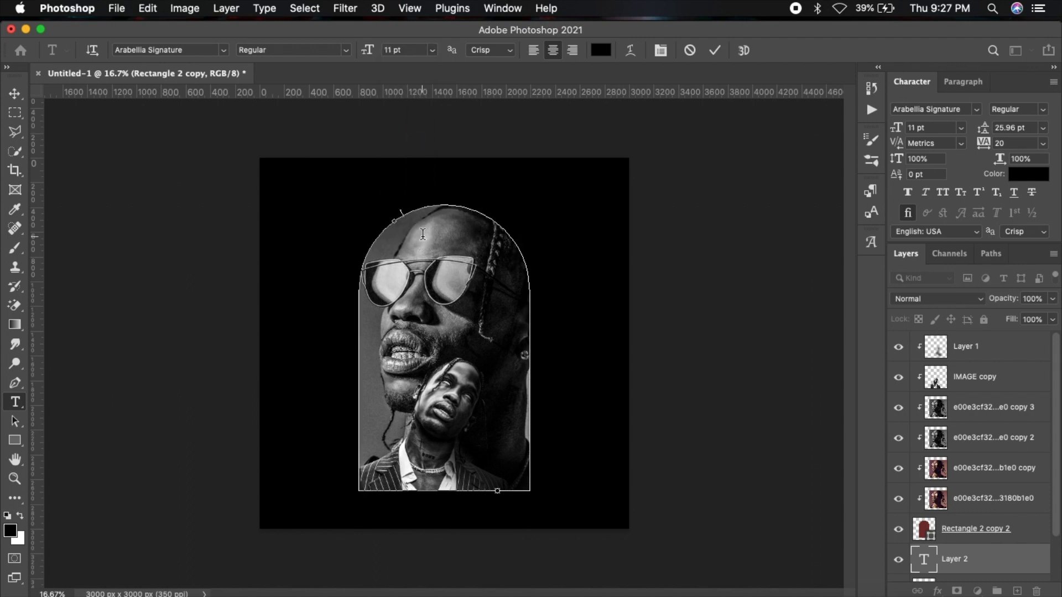
click(715, 51)
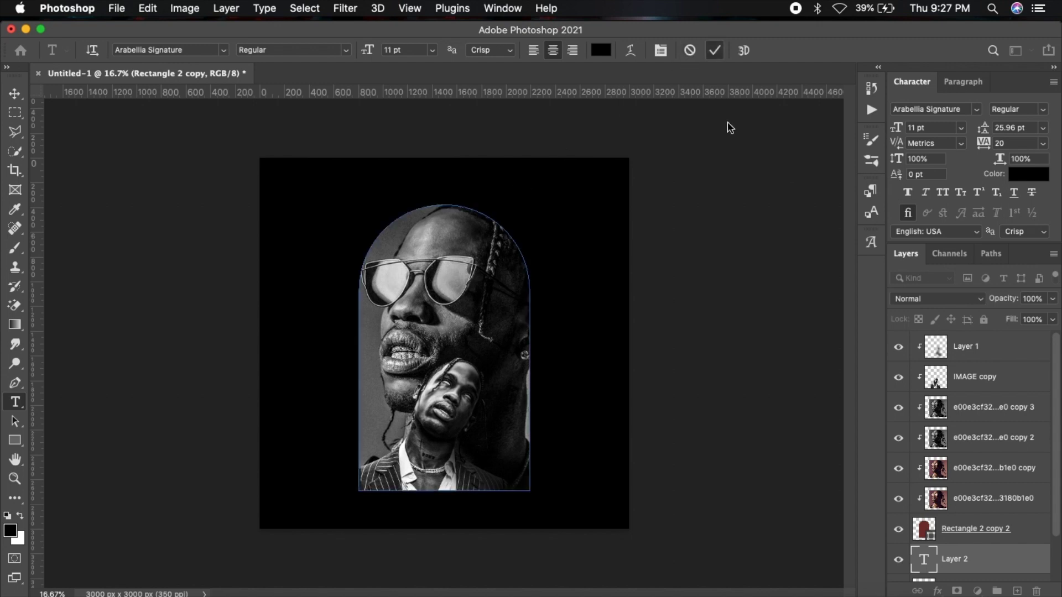
double_click(934, 569)
click(602, 51)
- Make the arch text white (#ffffff) in Nexa at 13 pt
text(ffffff)
click(1013, 227)
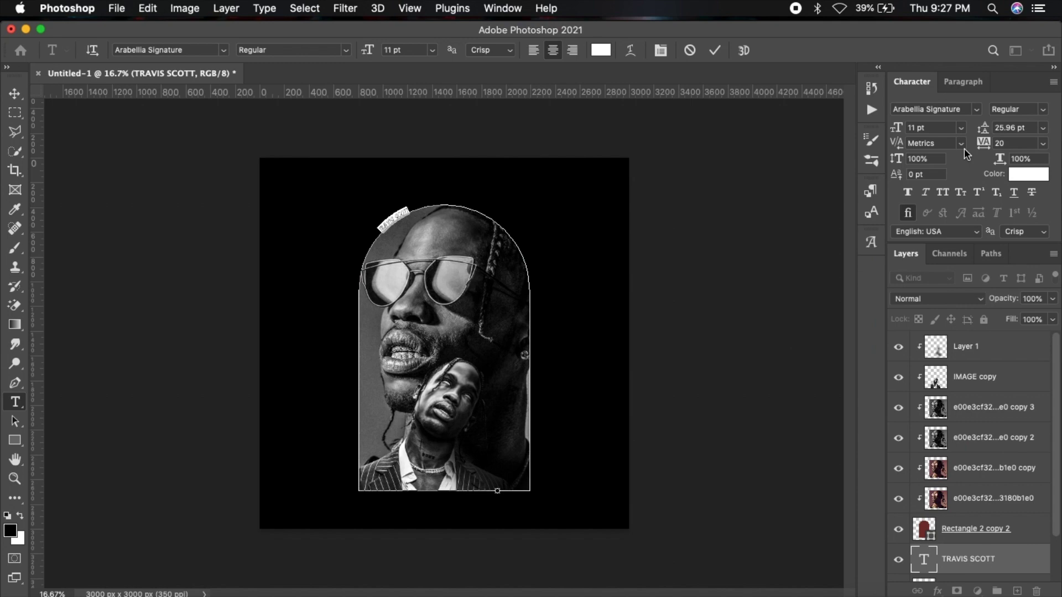
click(976, 109)
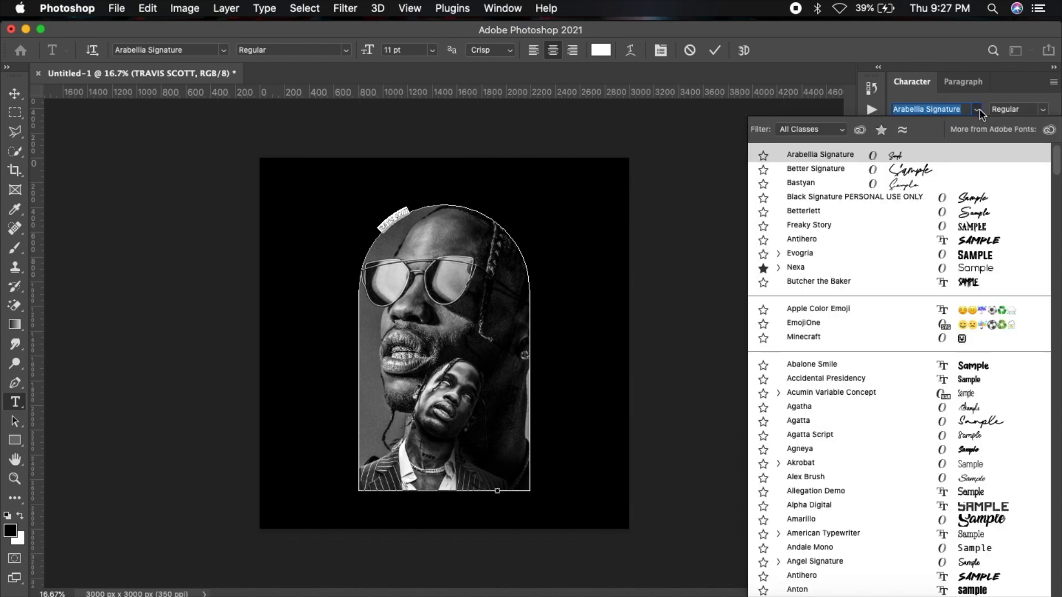
click(973, 268)
click(468, 216)
drag(425, 201, 371, 238)
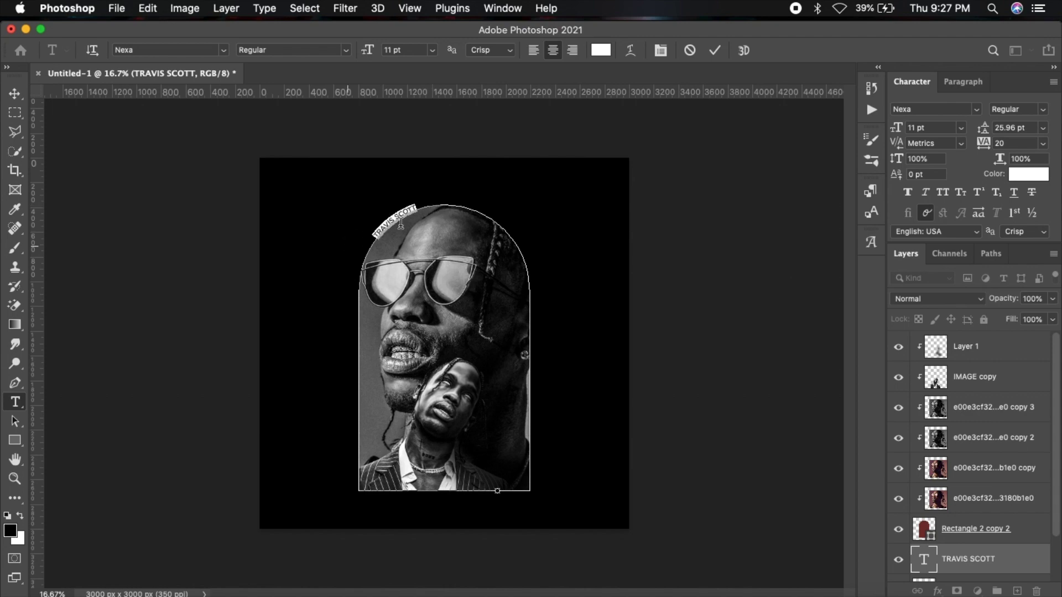
drag(373, 56, 375, 55)
key(super+c)
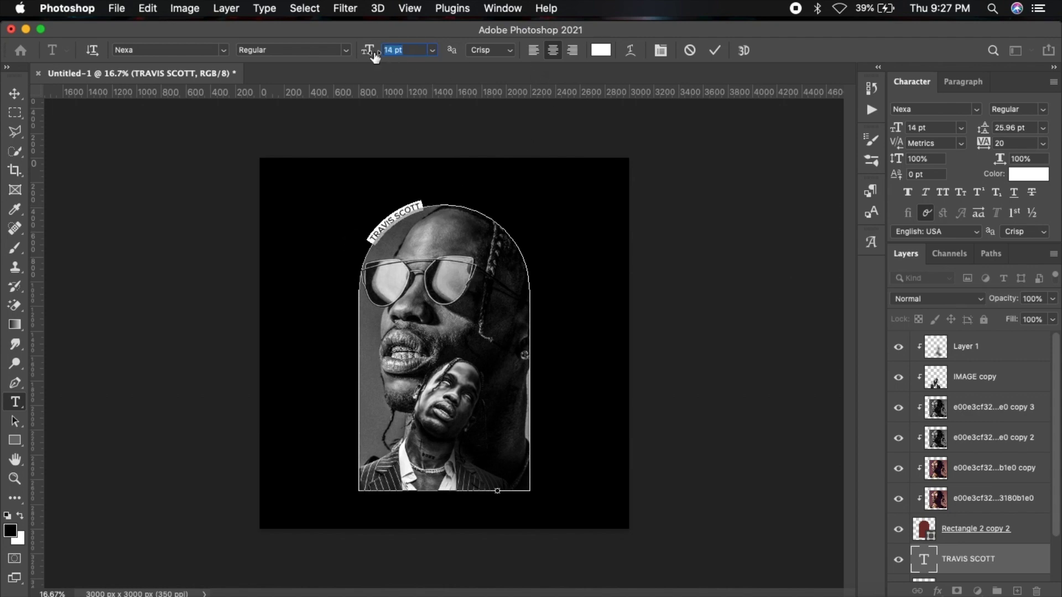
- Paste TRAVIS SCOTT repeatedly until it wraps the whole arch, then slide it to centre
click(418, 200)
key(super+v)
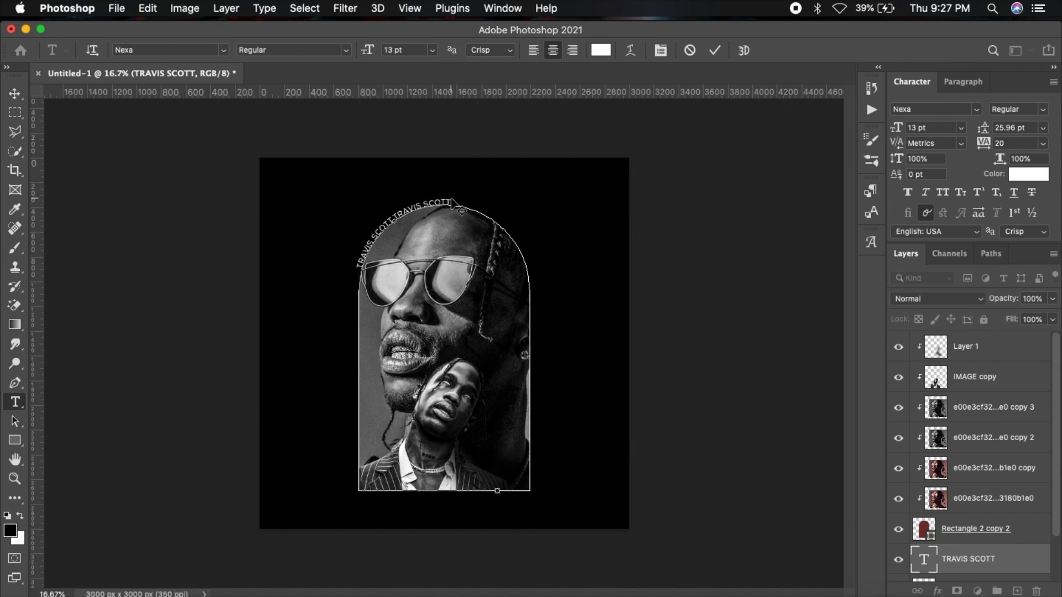
key(super+v)
key(super+v)
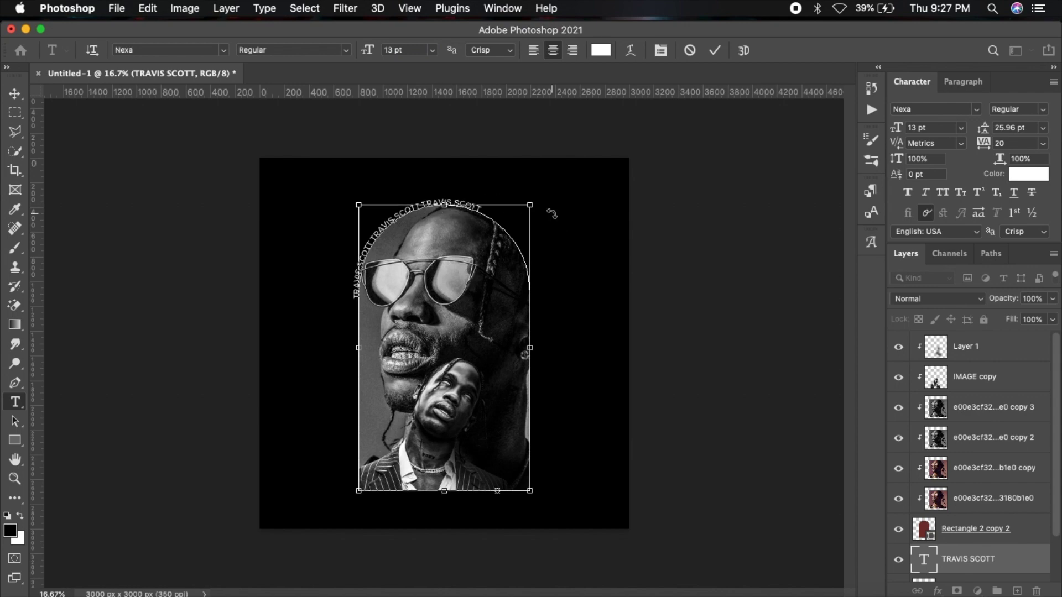
key(super+v)
key(super+v)
key(super+v)
key(super+v)
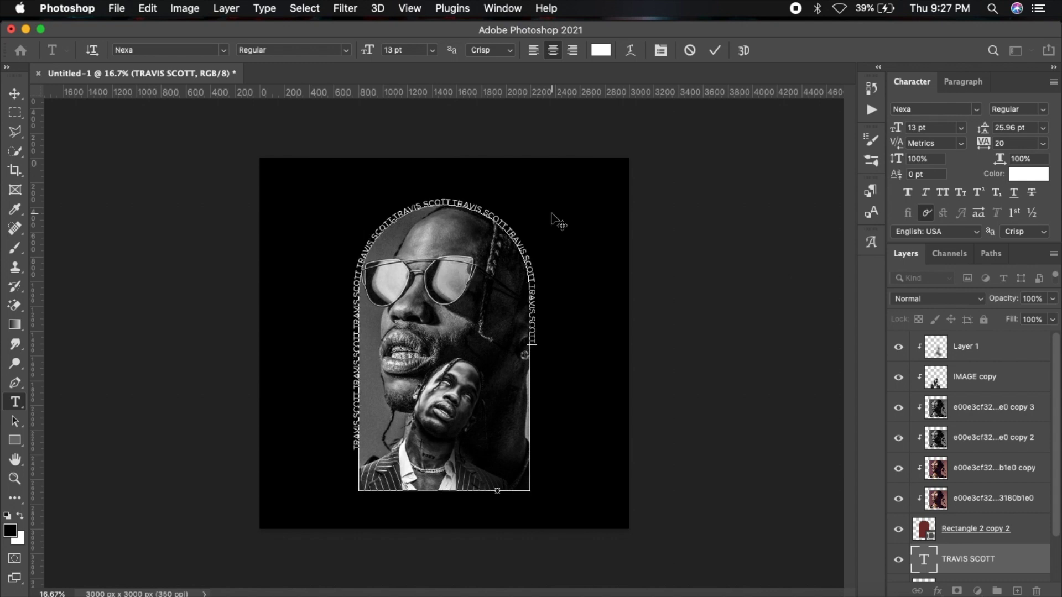
key(super+v)
key(super+v)
key(super+v)
key(super+v)
key(super+v)
key(super+v)
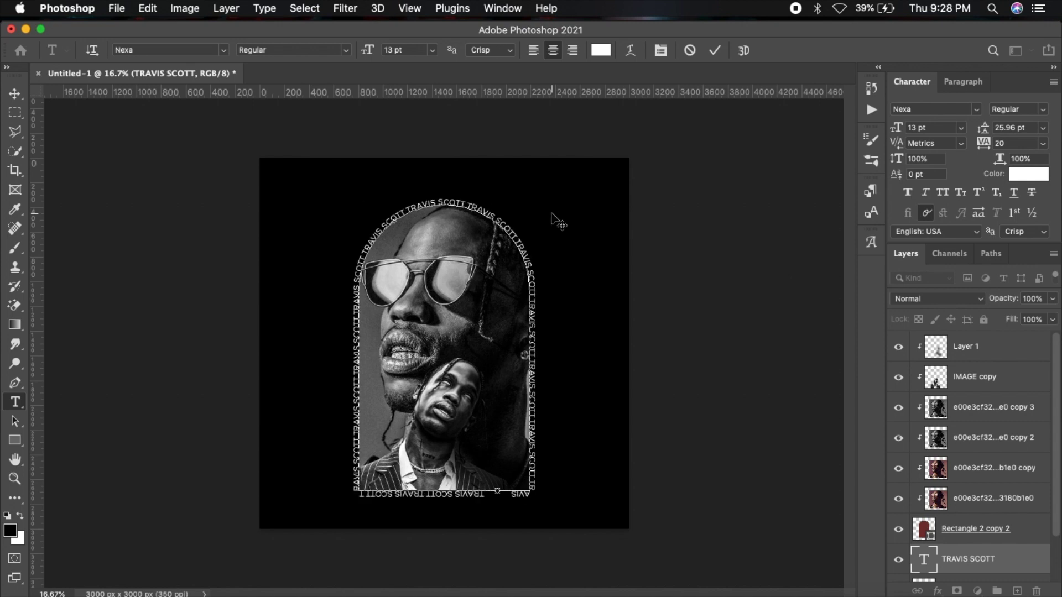
drag(422, 494, 546, 509)
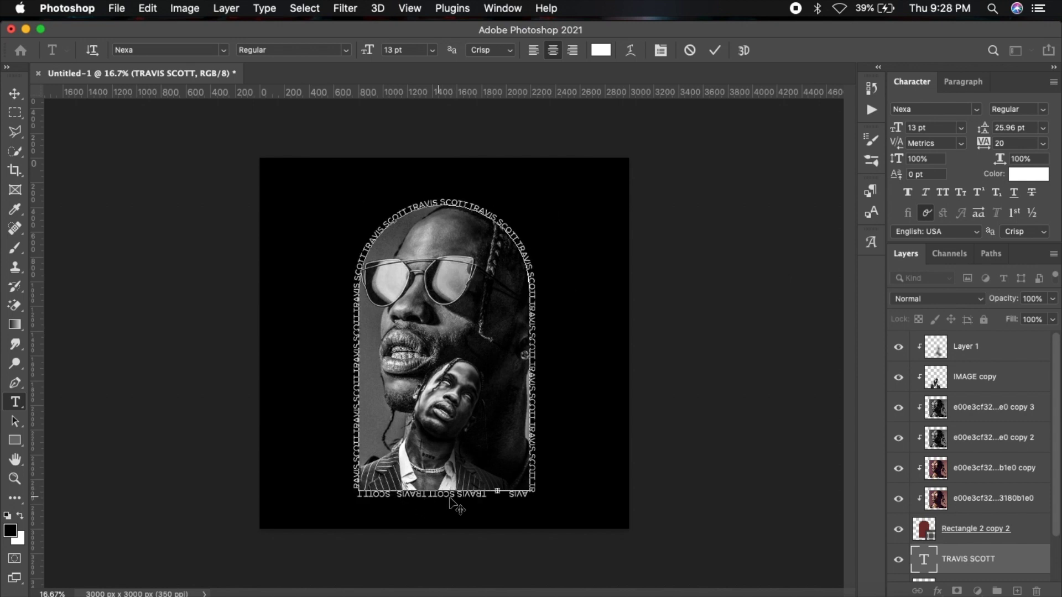
- Commit the arch text and group Layer 1 through Rectangle 2 copy 2 as Group 1
click(715, 49)
key(v)
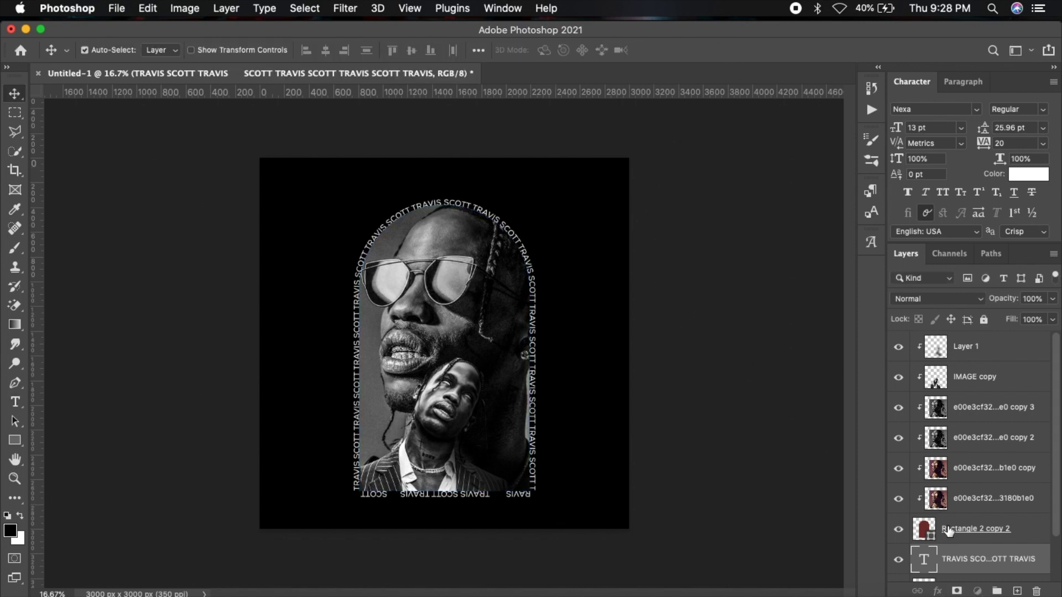
click(947, 530)
shift+click(966, 347)
key(super+g)
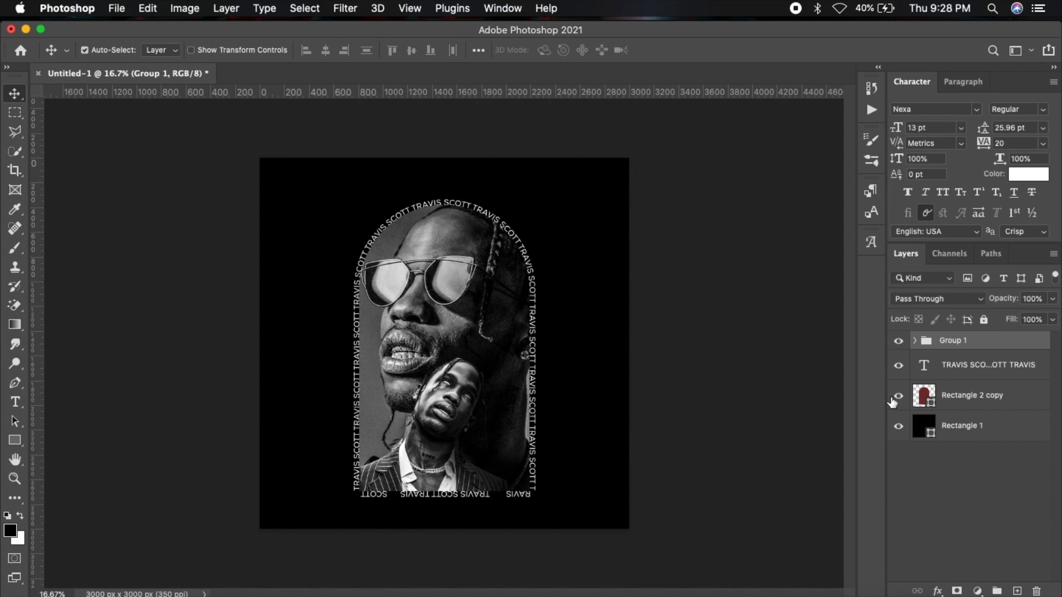
- Scale Group 1 down to about 94% inside the text ring
key(super+t)
drag(627, 205, 616, 213)
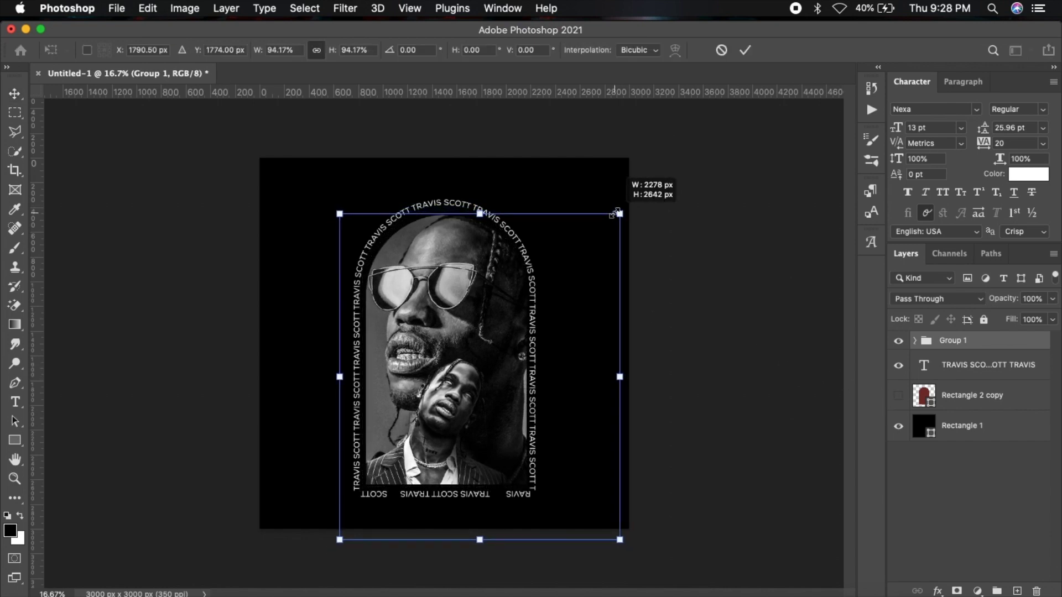
click(746, 50)
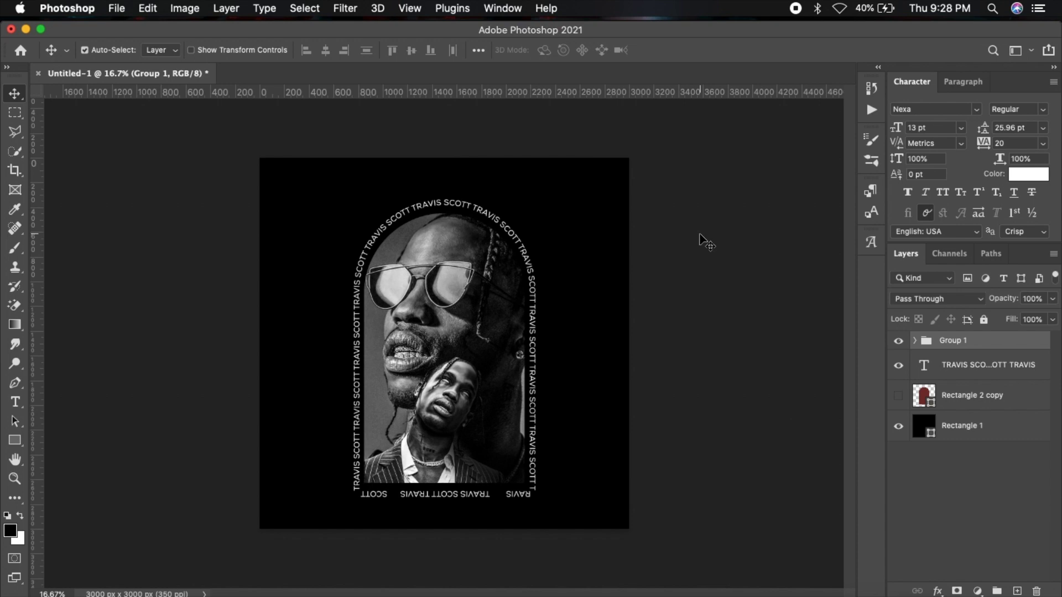
- Add a 'Travis' text layer left of the arch in a script font
key(t)
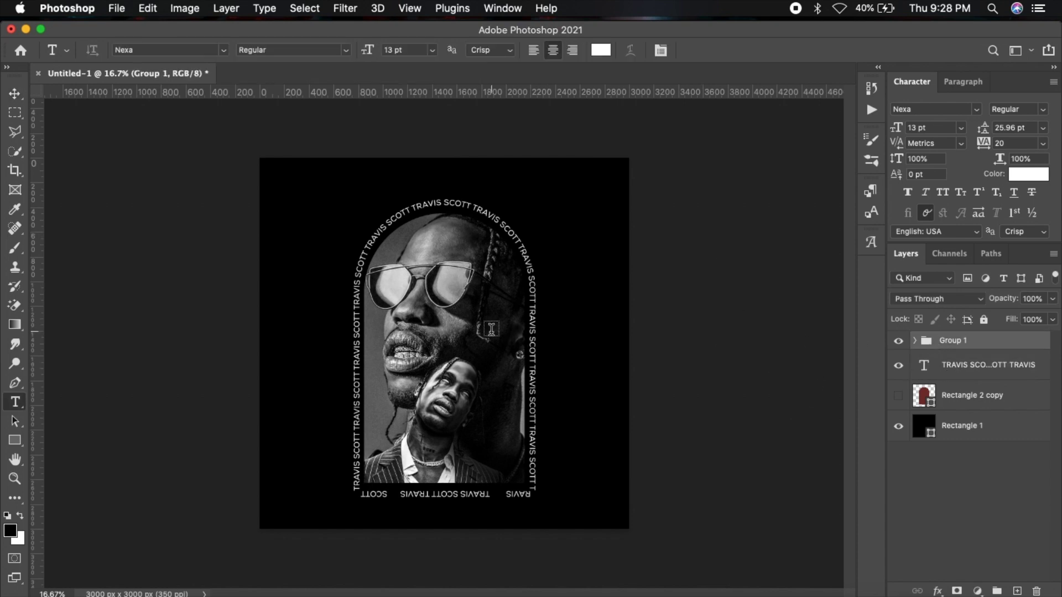
click(316, 227)
key(BackSpace)
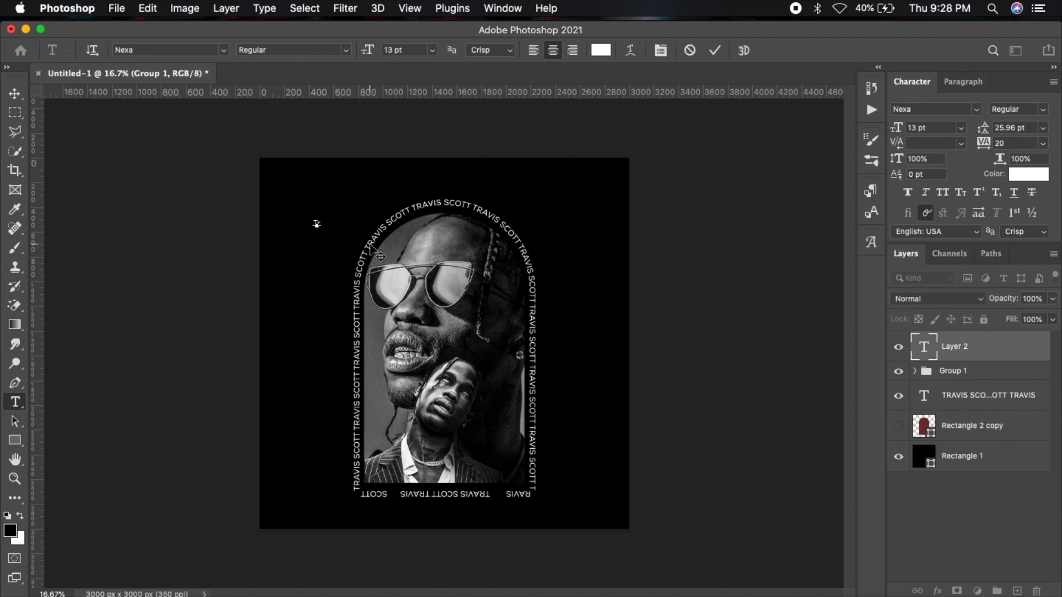
text(Travis)
drag(331, 223, 287, 222)
click(975, 110)
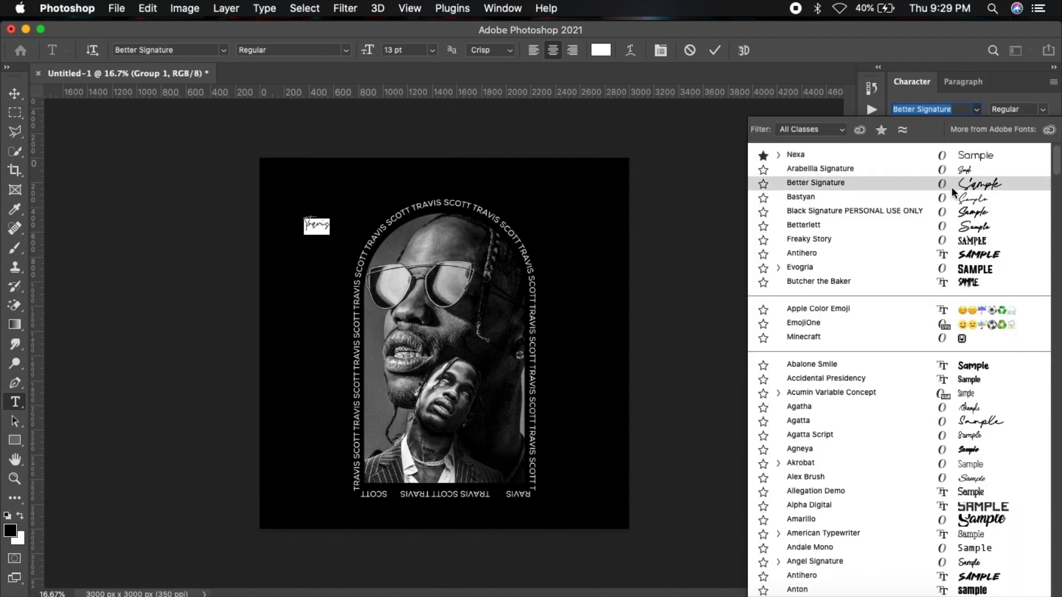
click(964, 172)
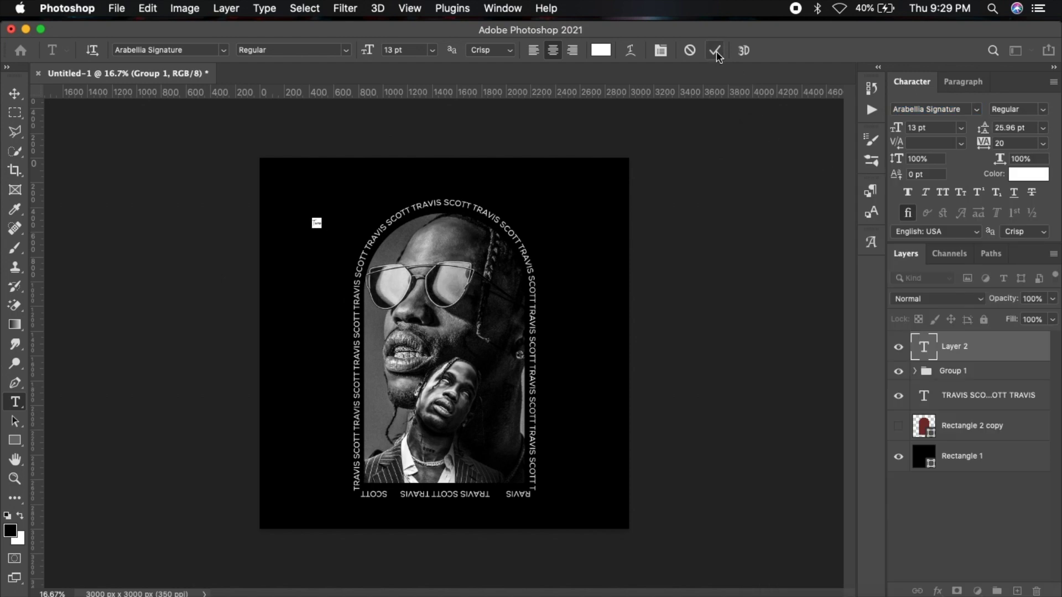
click(715, 50)
- Enlarge Travis about sevenfold, move it up-left, and switch its font to Betterlett
key(ctrl+t)
drag(329, 213, 377, 161)
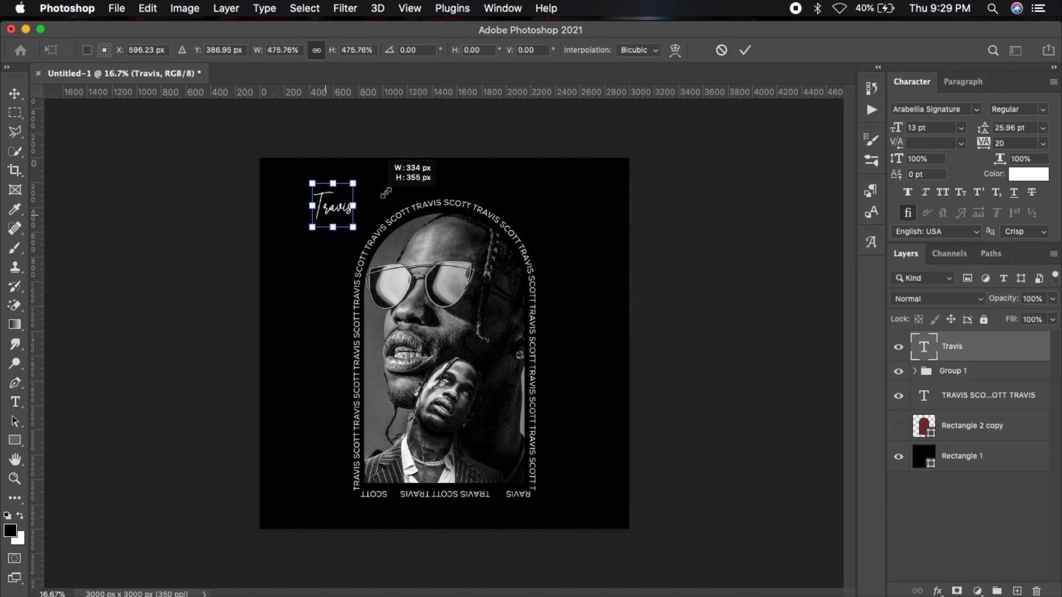
drag(343, 206, 341, 243)
key(Return)
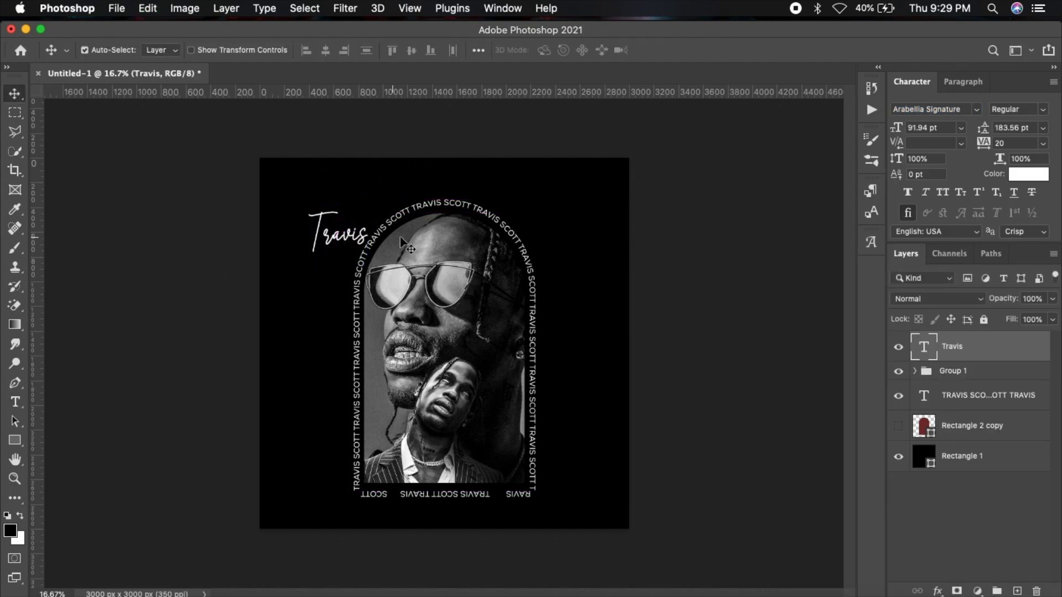
double_click(923, 347)
click(977, 110)
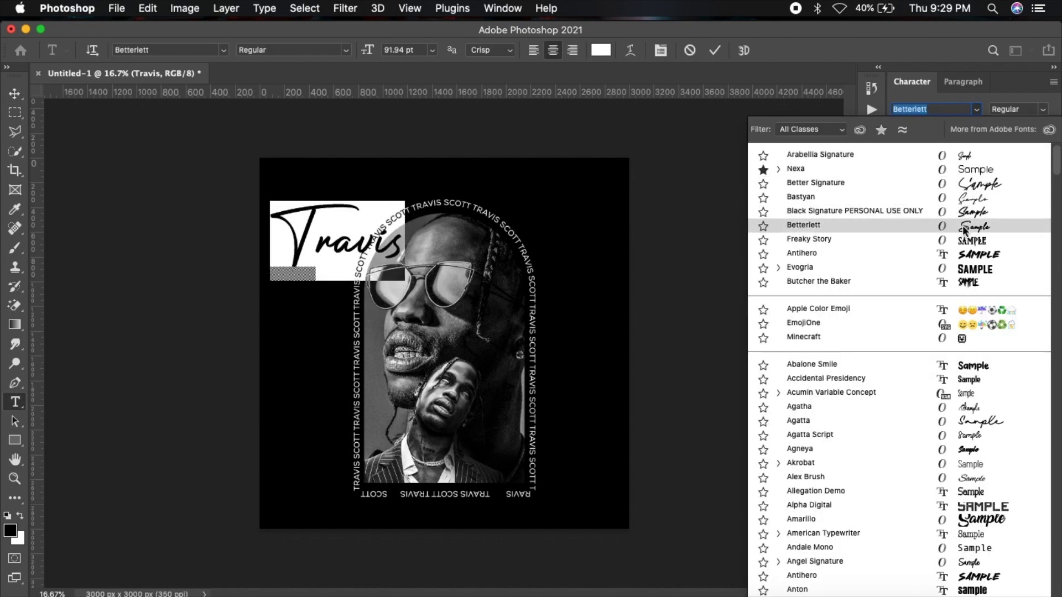
click(963, 228)
click(715, 50)
- Tilt Travis about 6 degrees and shrink it to two-thirds at the lower left
key(ctrl+t)
mouse_move(410, 250)
mouse_down()
mouse_move(403, 224)
mouse_move(379, 421)
mouse_up()
click(745, 50)
key(ctrl+t)
mouse_move(440, 387)
mouse_down()
mouse_move(361, 438)
mouse_move(338, 501)
mouse_up()
key(Return)
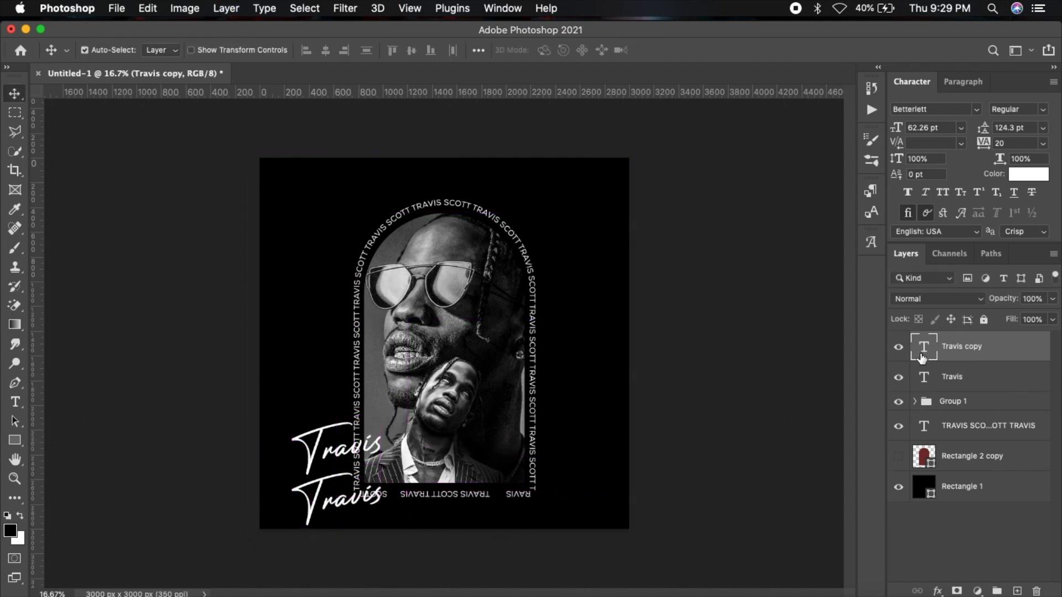
- Change the duplicate layer's text to 'Scott' and position it just beneath Travis
double_click(923, 347)
text(S)
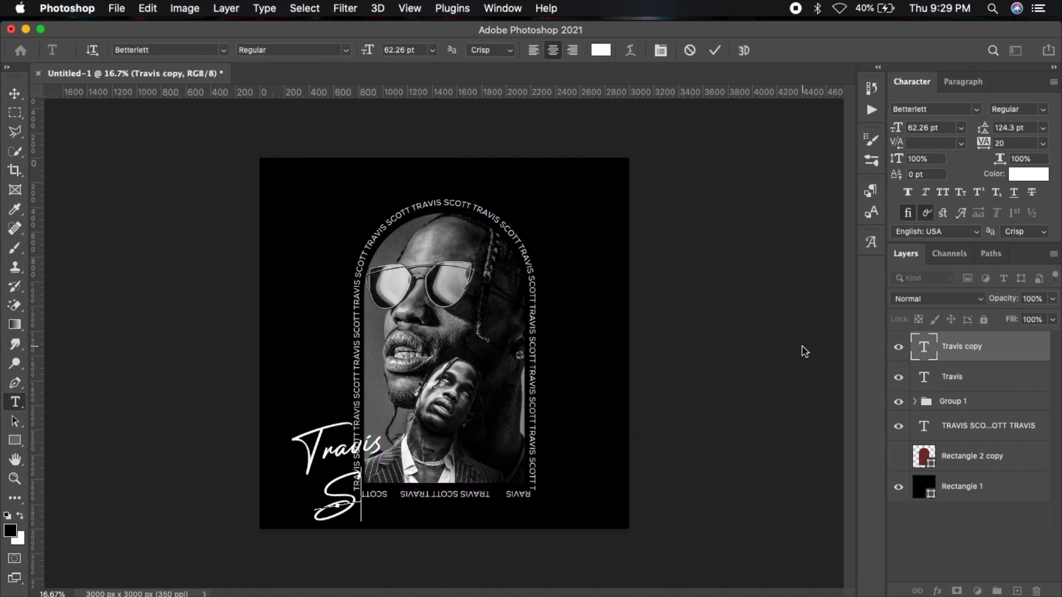
text(cott)
click(715, 49)
key(v)
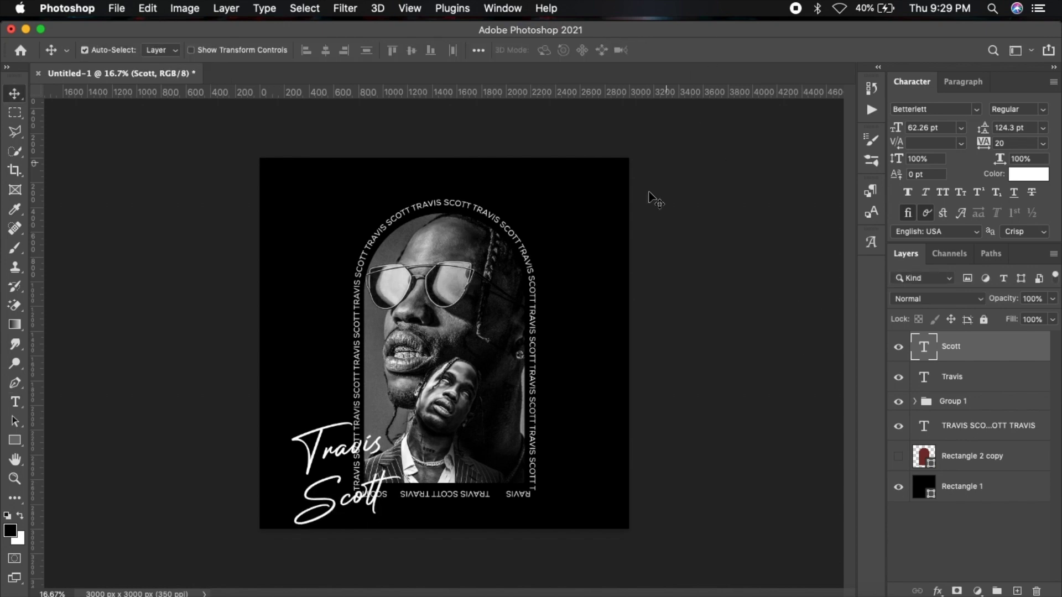
drag(387, 498, 382, 463)
shift+click(962, 385)
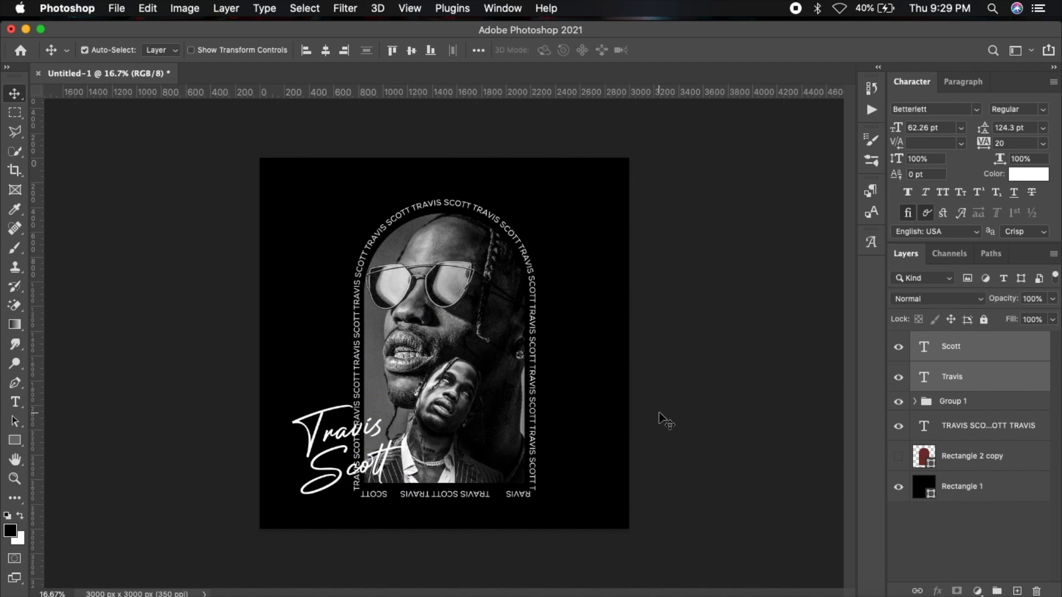
click(956, 354)
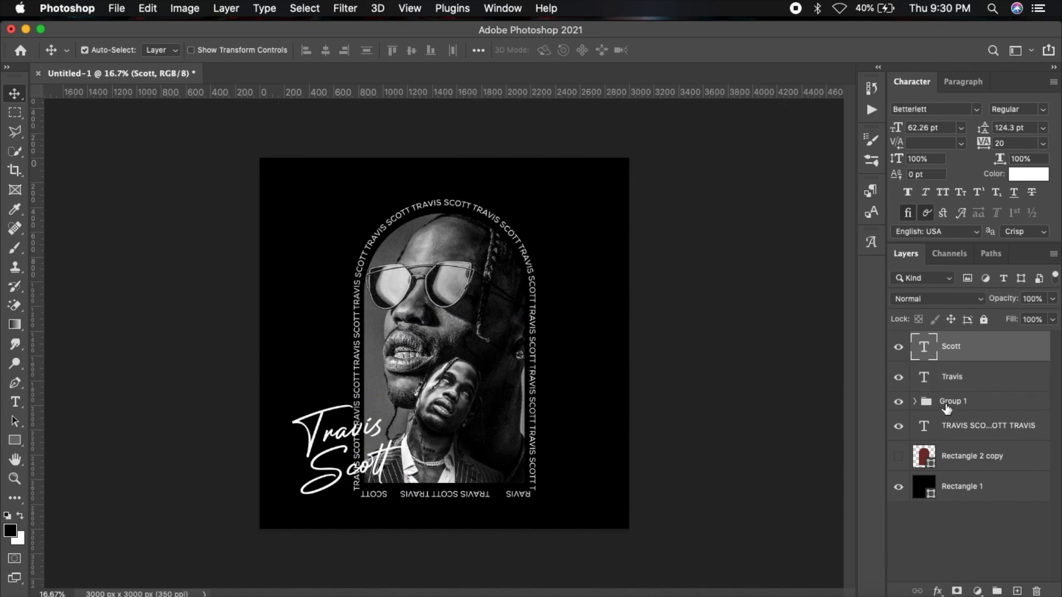
click(947, 403)
key(super+plus)
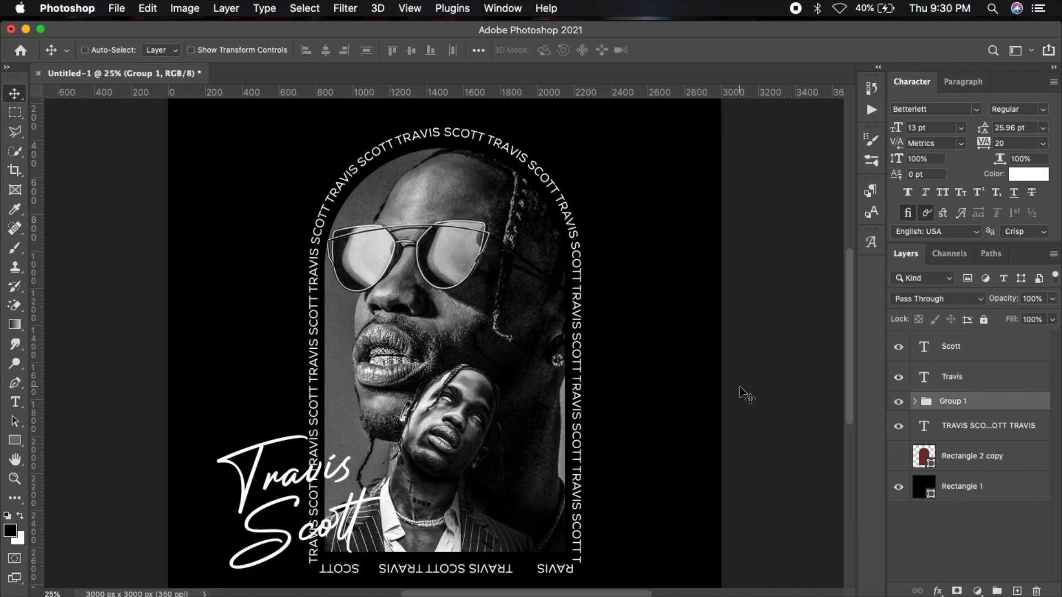
- Turn on a Gradient Overlay style for the arched TRAVIS SCOTT text layer
scroll(746, 396, up, 2)
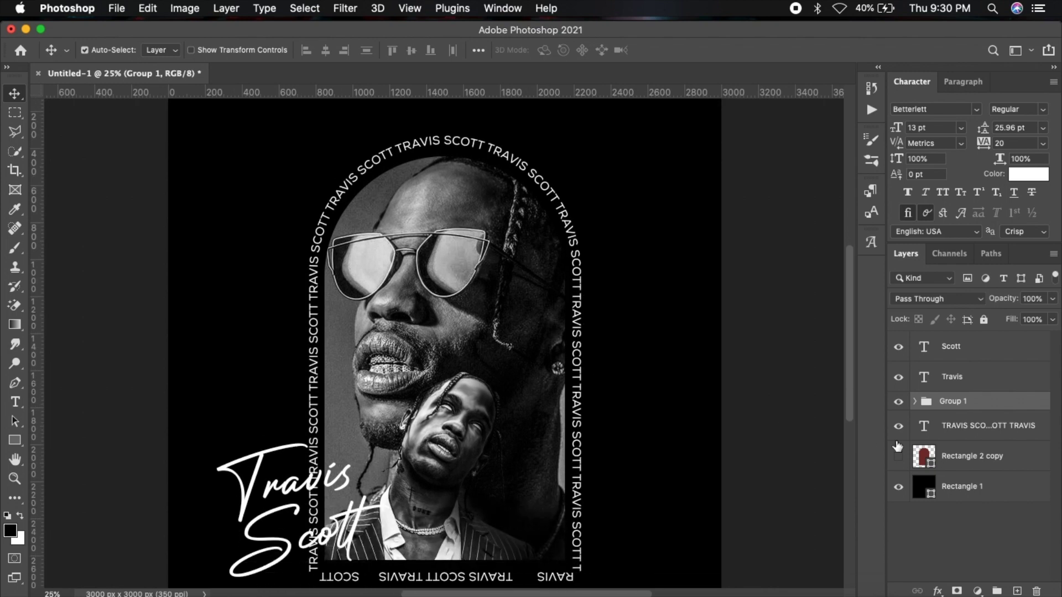
click(974, 426)
right_click(974, 422)
click(813, 433)
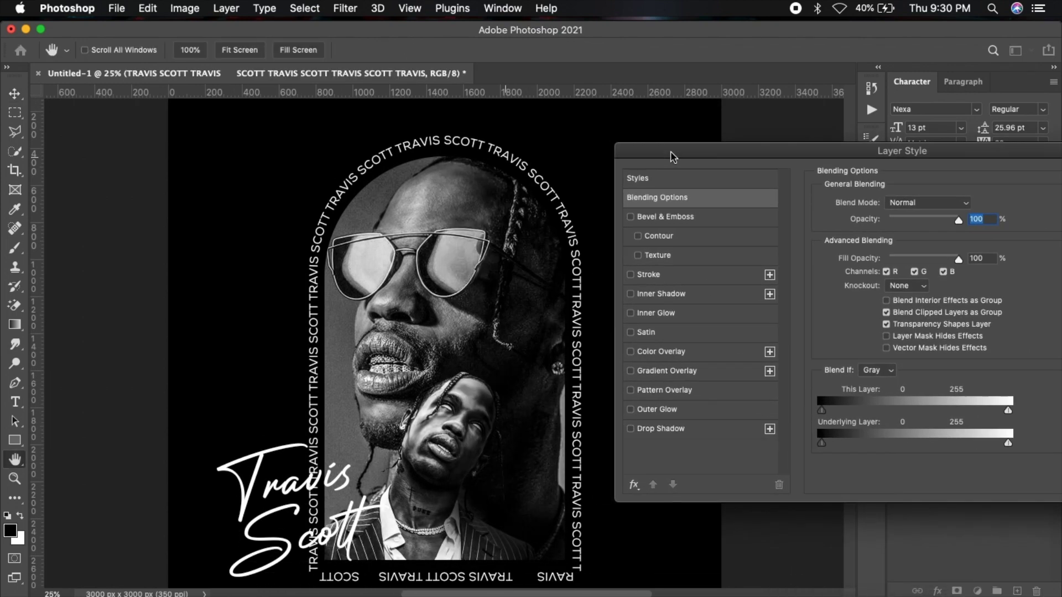
drag(670, 152, 679, 142)
click(669, 361)
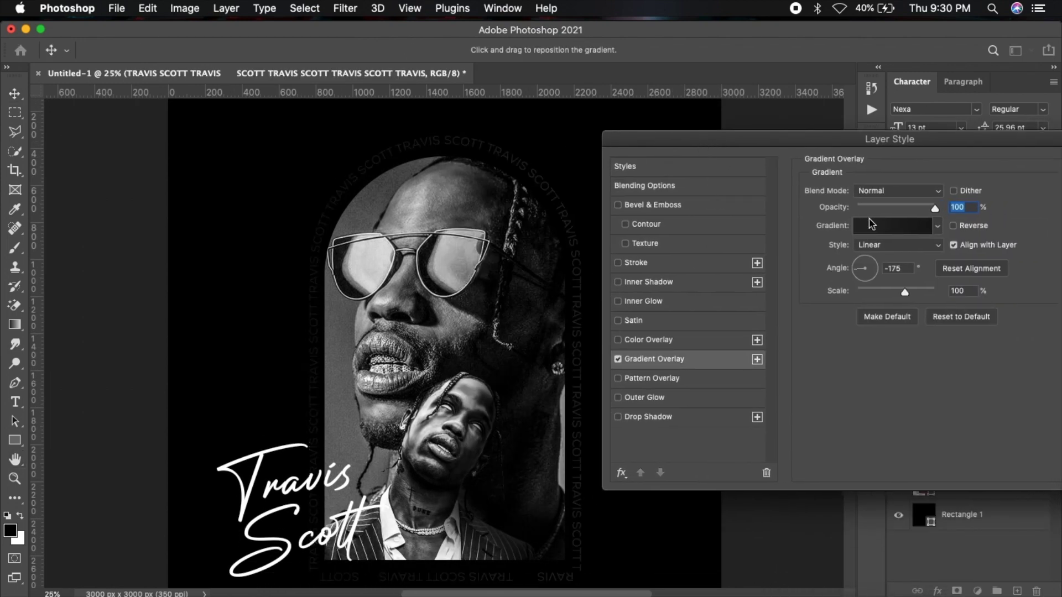
click(880, 229)
- Set the gradient's left colour stop to a dark grey
click(721, 505)
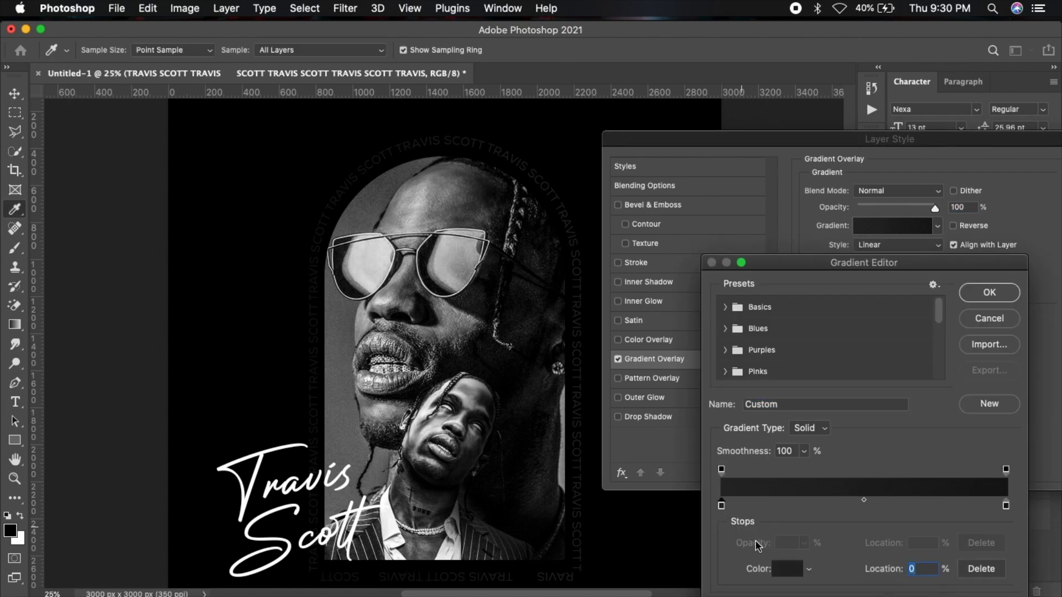
click(787, 569)
drag(797, 381, 814, 313)
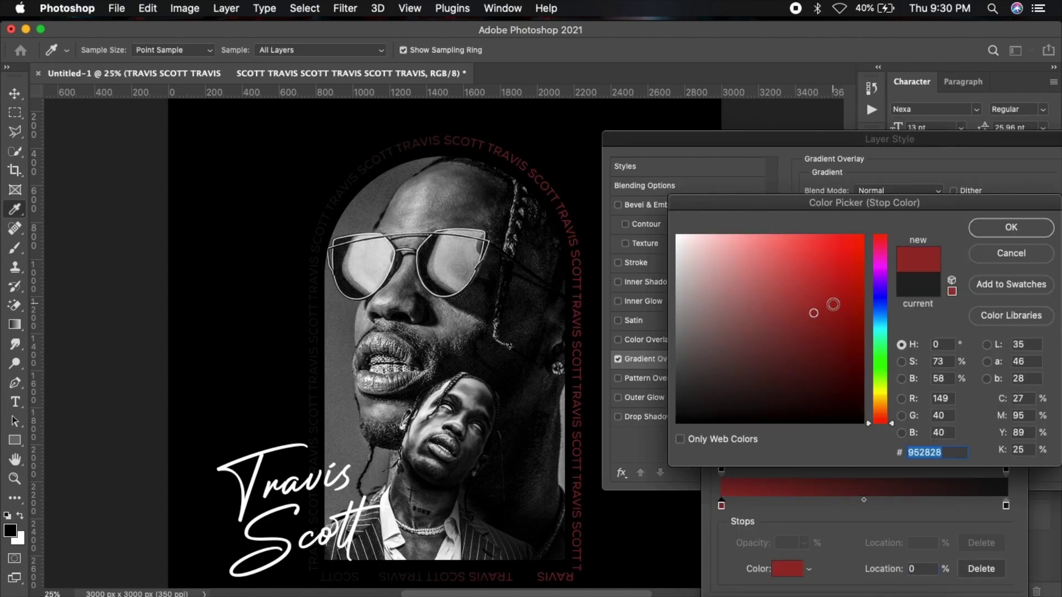
key(ctrl+minus)
click(685, 409)
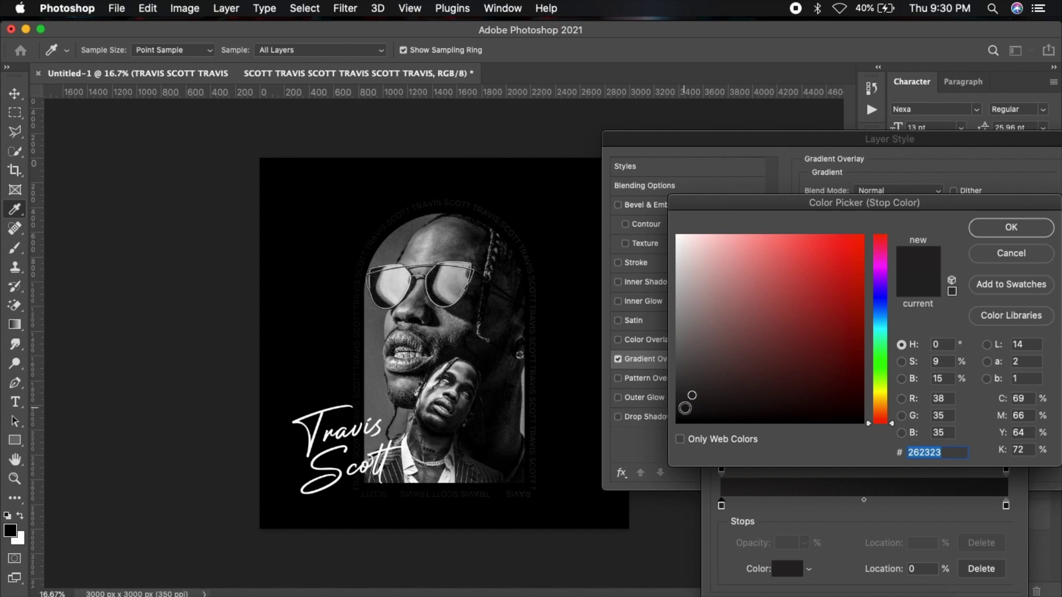
drag(684, 378, 667, 370)
click(988, 231)
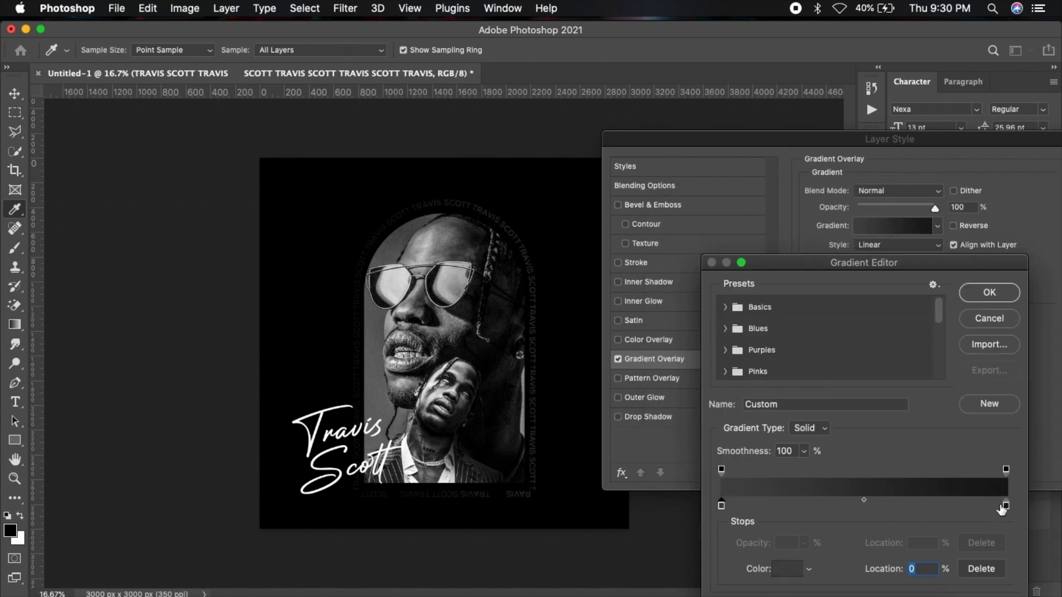
- Set the right stop to a darker grey and apply the -175° gradient overlay
click(787, 574)
click(674, 369)
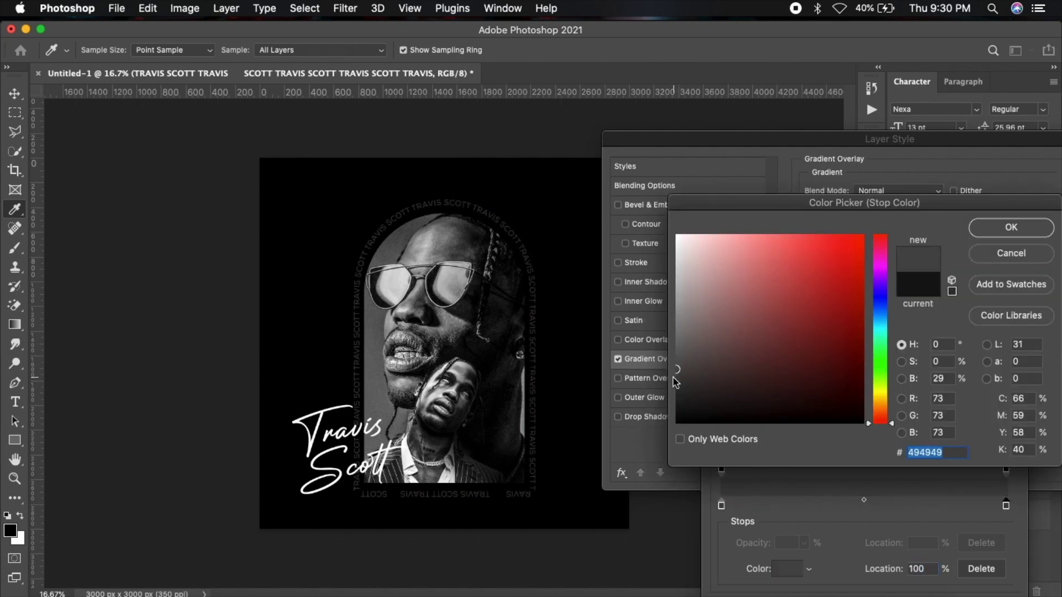
click(676, 380)
click(676, 391)
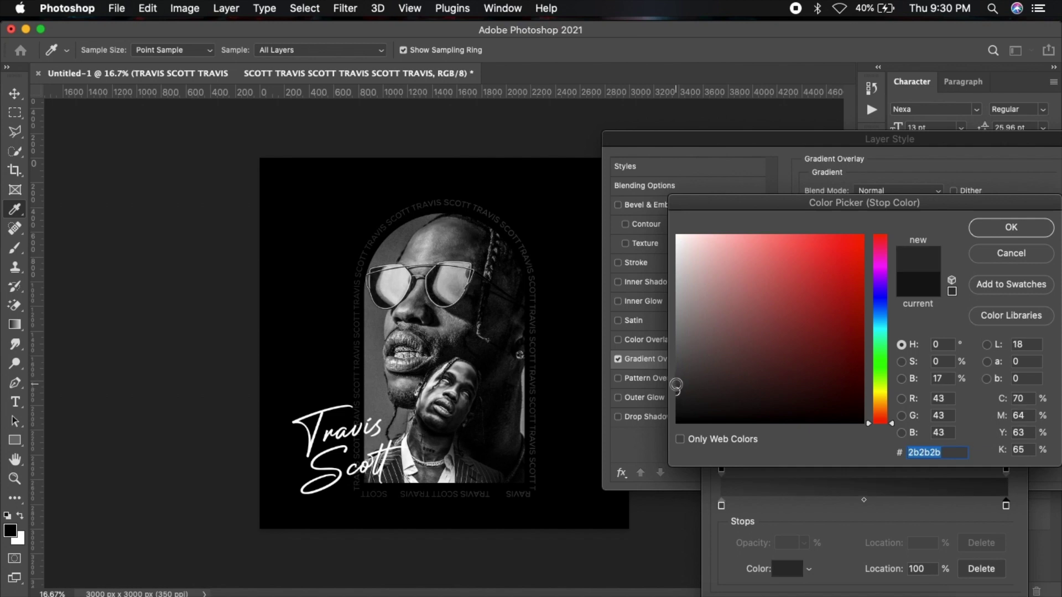
click(996, 230)
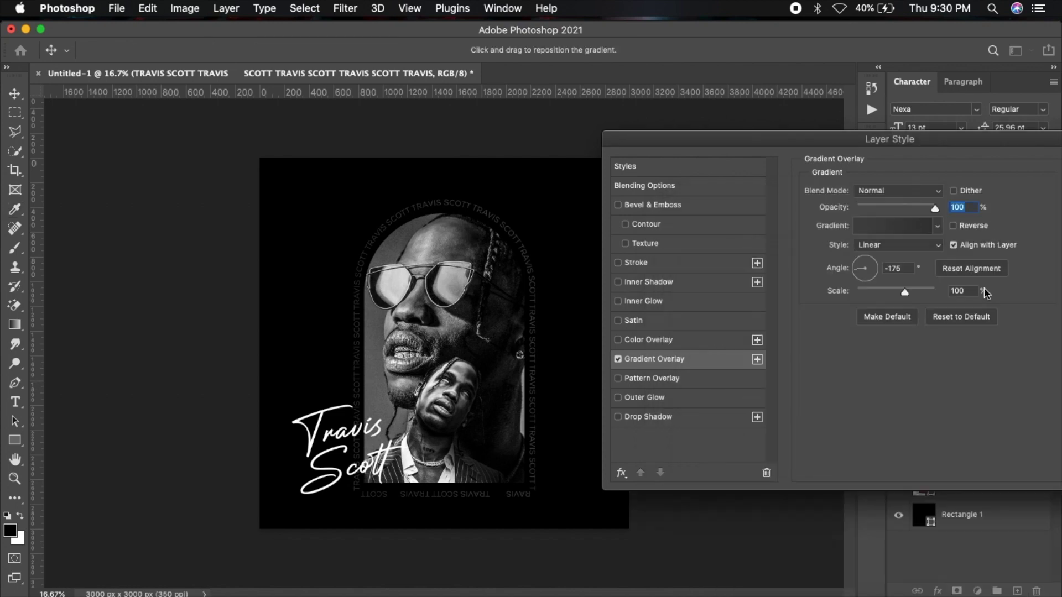
drag(968, 140, 731, 166)
click(885, 192)
click(1046, 426)
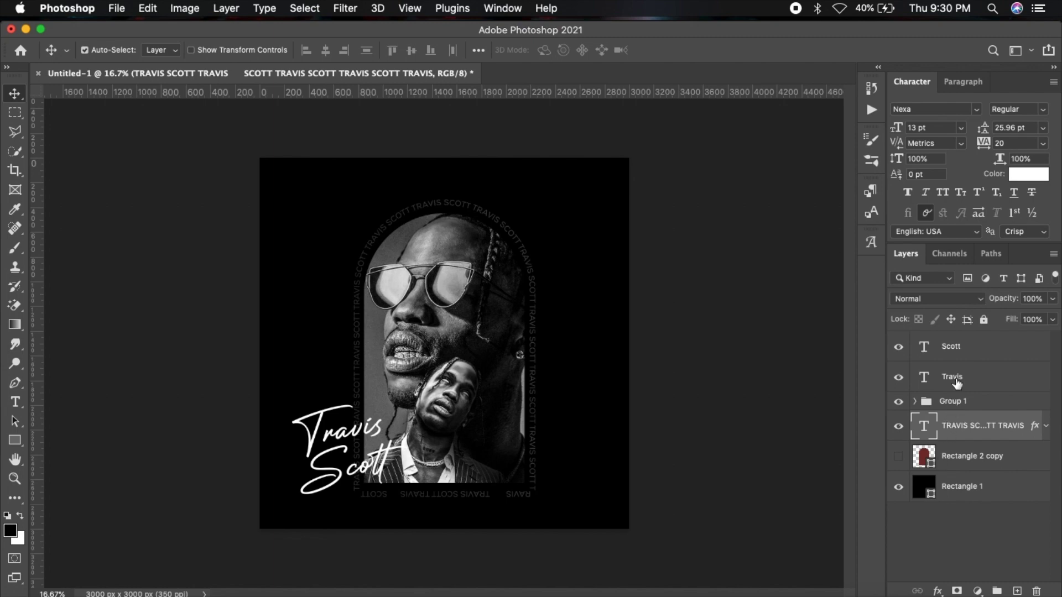
- Nudge the selected text and portrait layers upward
shift+click(954, 349)
key(shift+Up)
key(shift+Up)
key(shift+Up)
key(shift+Up)
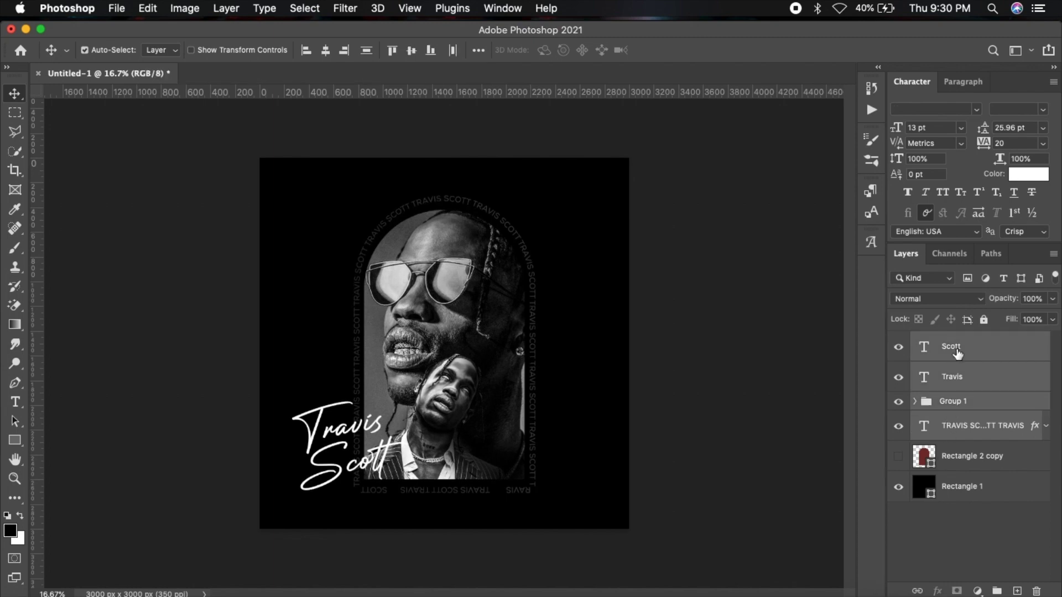
key(shift+Up)
key(shift+Up)
key(shift+Up)
- Recolour the Travis and Scott layers dark red (#510404) and group them
click(958, 354)
shift+click(952, 377)
click(1029, 174)
click(837, 371)
drag(835, 372, 856, 362)
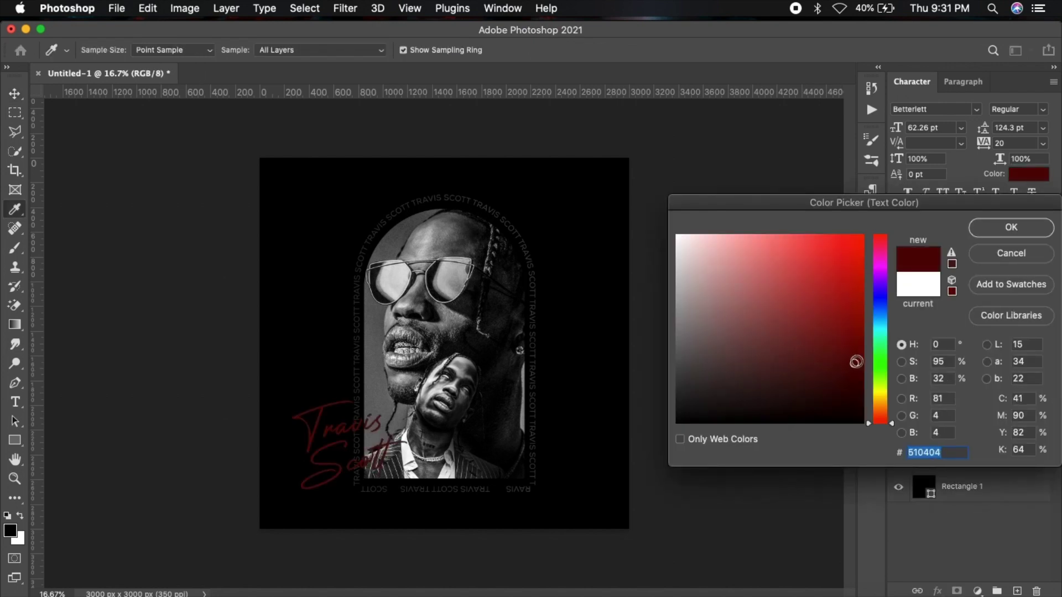
click(989, 230)
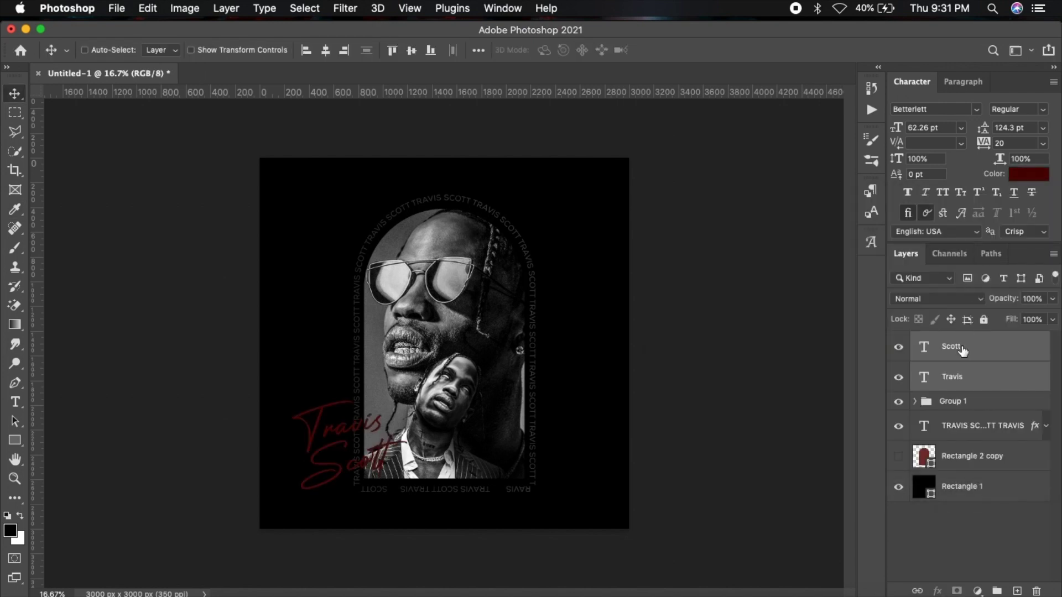
key(super+g)
double_click(960, 340)
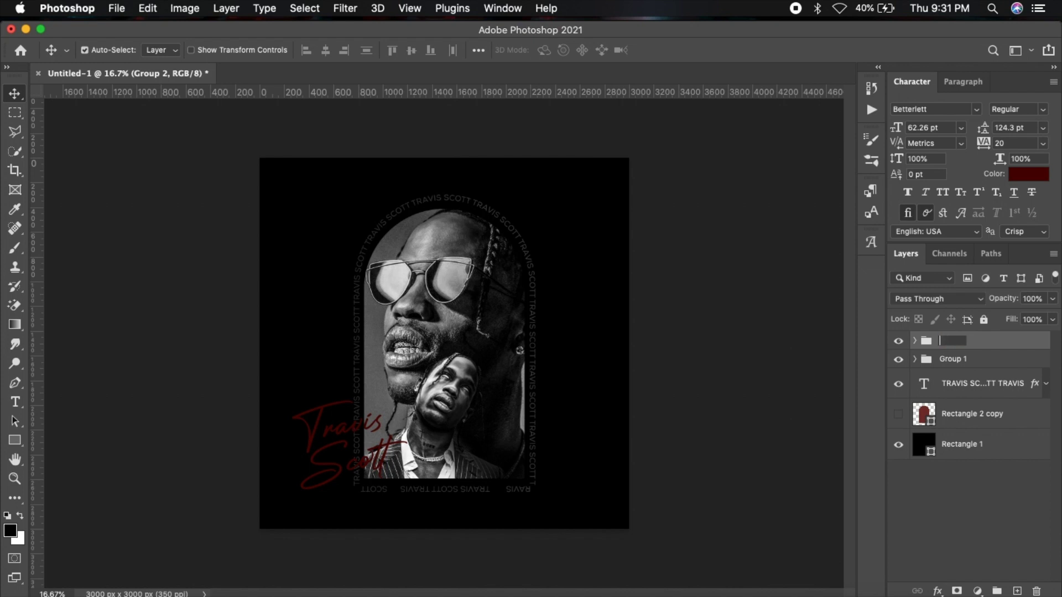
text(NAME)
- Delete the unused Rectangle 2 copy, group the arch text, and rename Group 1 to IMAGE
click(934, 392)
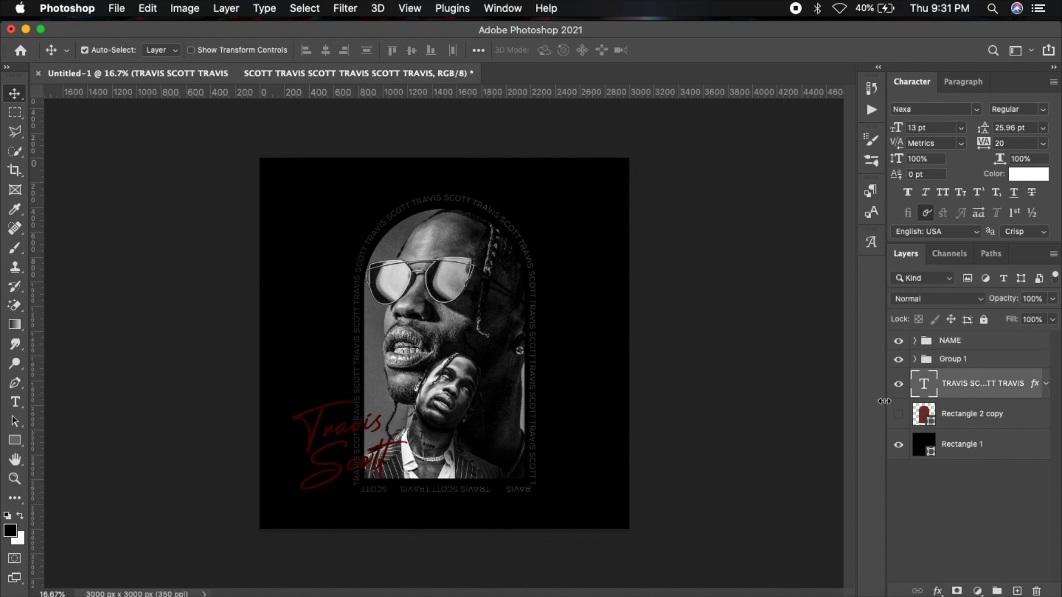
click(968, 415)
key(Delete)
click(969, 389)
key(super+g)
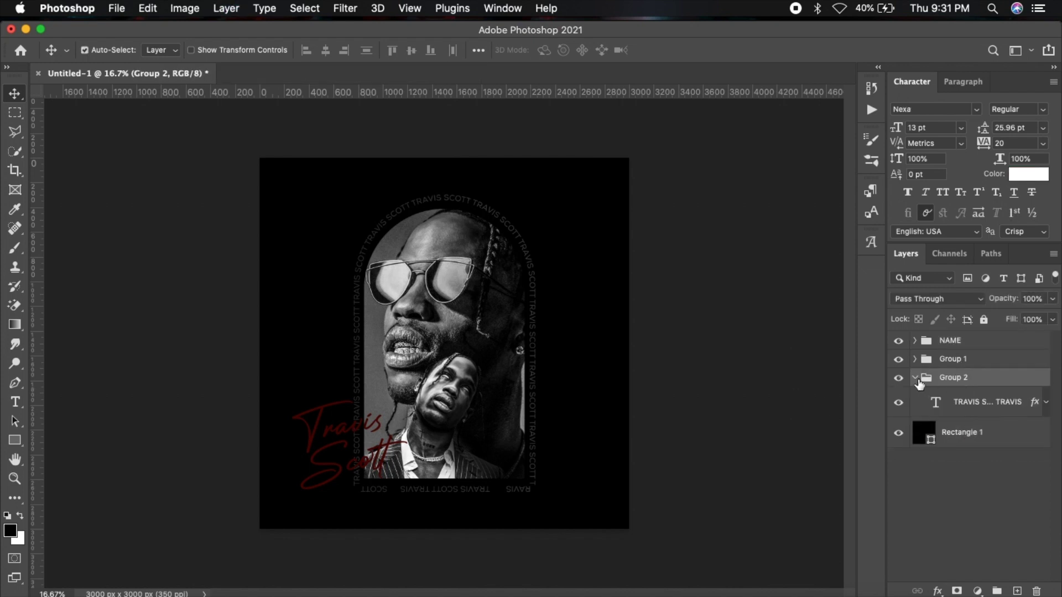
double_click(953, 359)
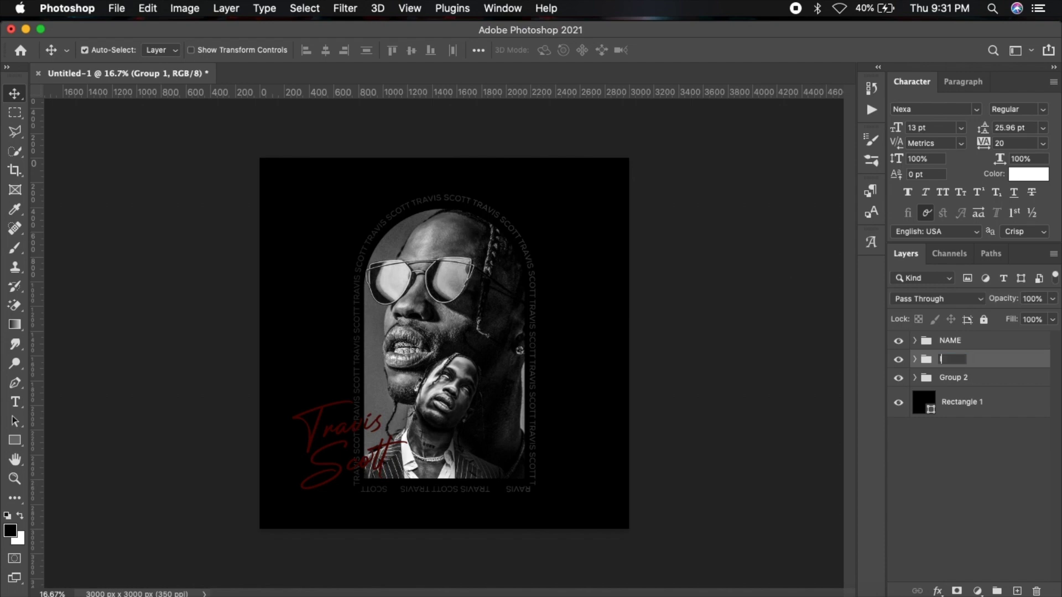
- Name the arch text group WRITE UP and drag the four-point star image onto the poster
double_click(953, 378)
text(UP)
key(Return)
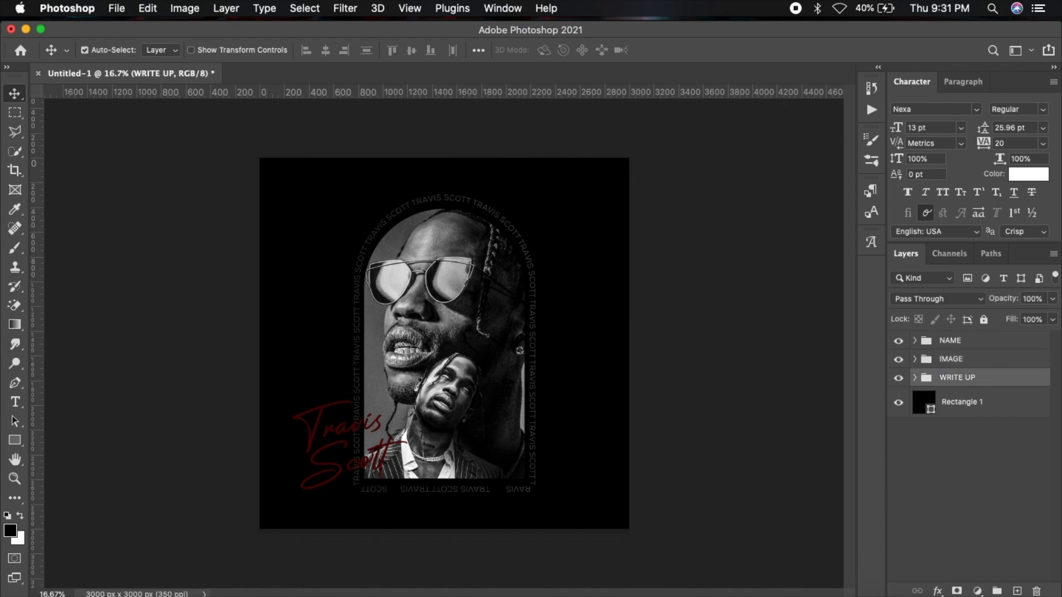
click(958, 347)
click(149, 594)
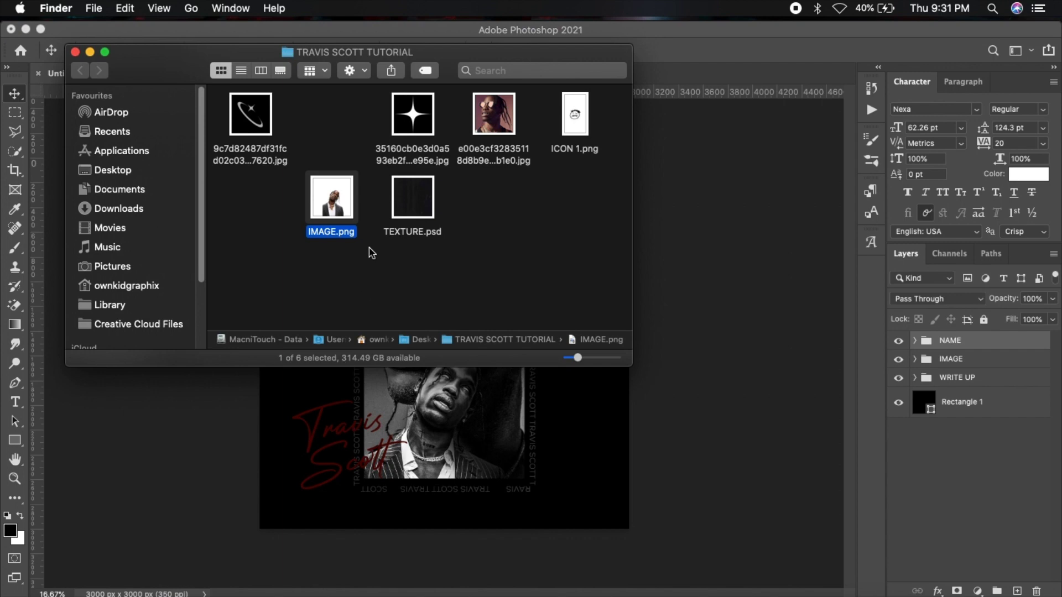
drag(412, 113, 451, 437)
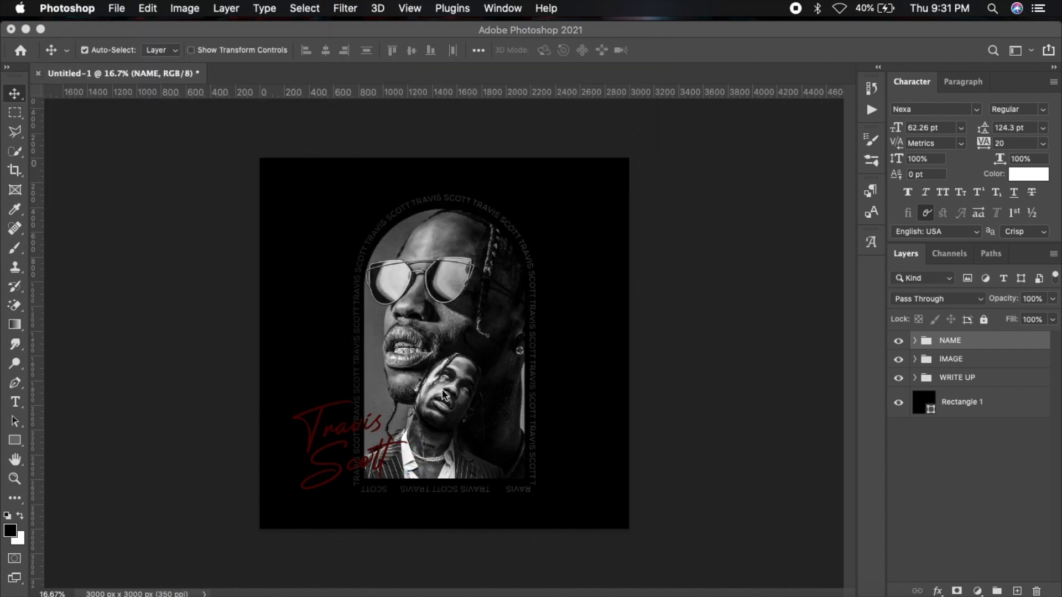
- Scale down the placed star, rasterize it, and erase its black background
drag(629, 160, 552, 236)
key(Return)
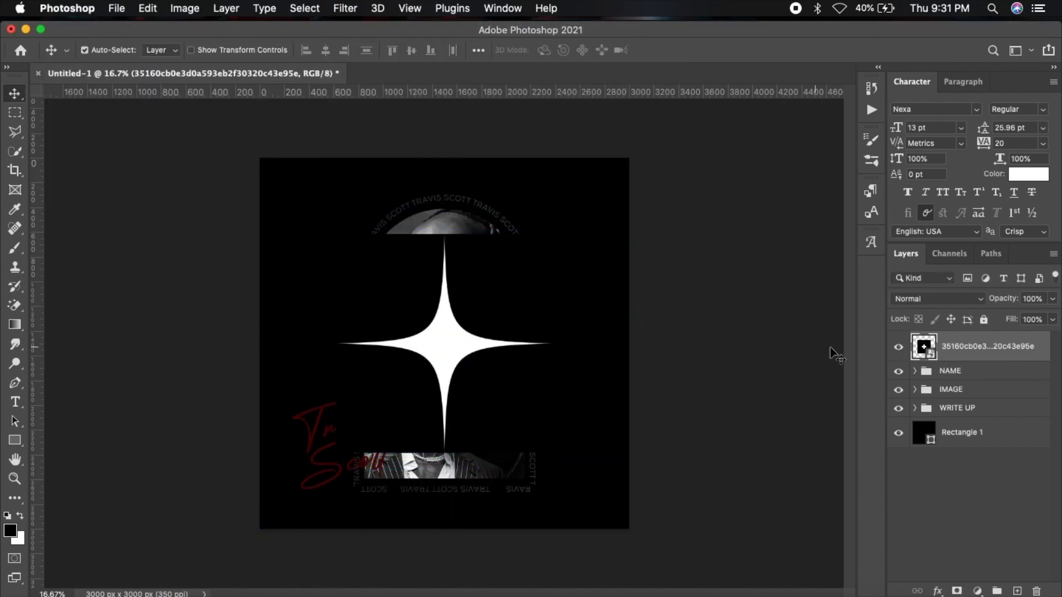
right_click(965, 348)
click(813, 509)
key(w)
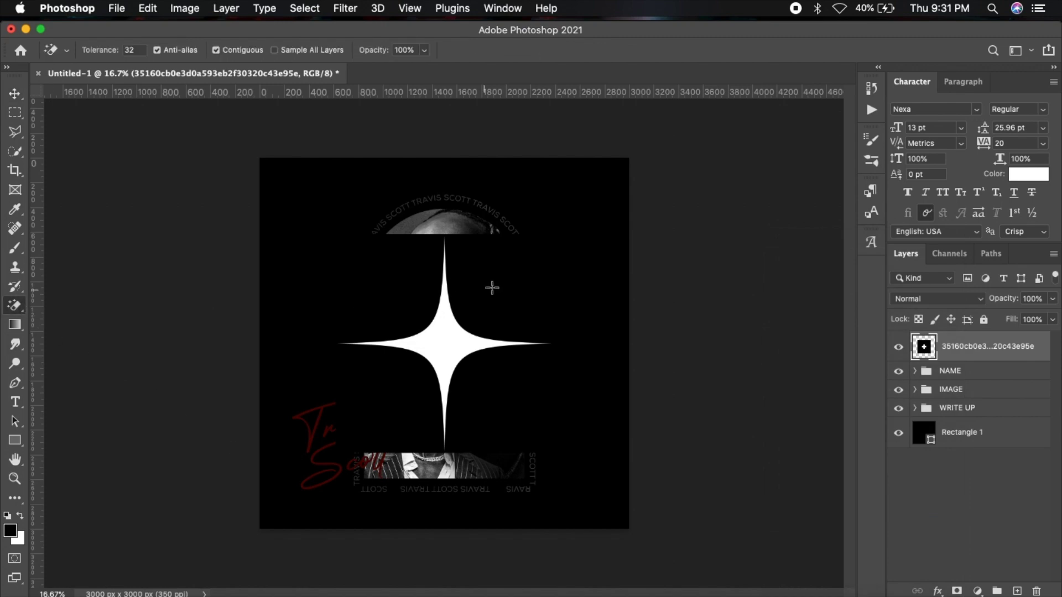
click(453, 296)
key(Delete)
key(ctrl+d)
- Shrink the star into a small sparkle beside the lower portrait and place the face icon
key(ctrl+t)
drag(550, 237, 407, 381)
drag(373, 414, 354, 352)
mouse_move(390, 320)
mouse_down()
mouse_move(360, 346)
mouse_move(545, 227)
mouse_move(389, 400)
mouse_up()
key(Return)
drag(576, 117, 493, 446)
drag(487, 345, 584, 251)
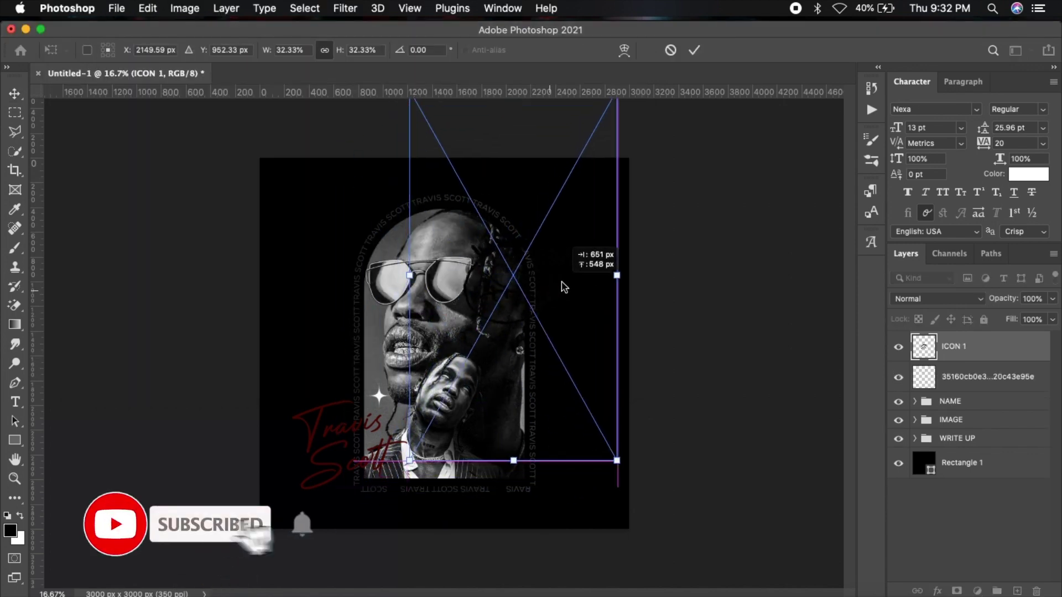
- Commit the face icon and make it white with Hue/Saturation Lightness +100
click(694, 51)
right_click(946, 357)
click(802, 541)
key(super+u)
drag(855, 275, 981, 275)
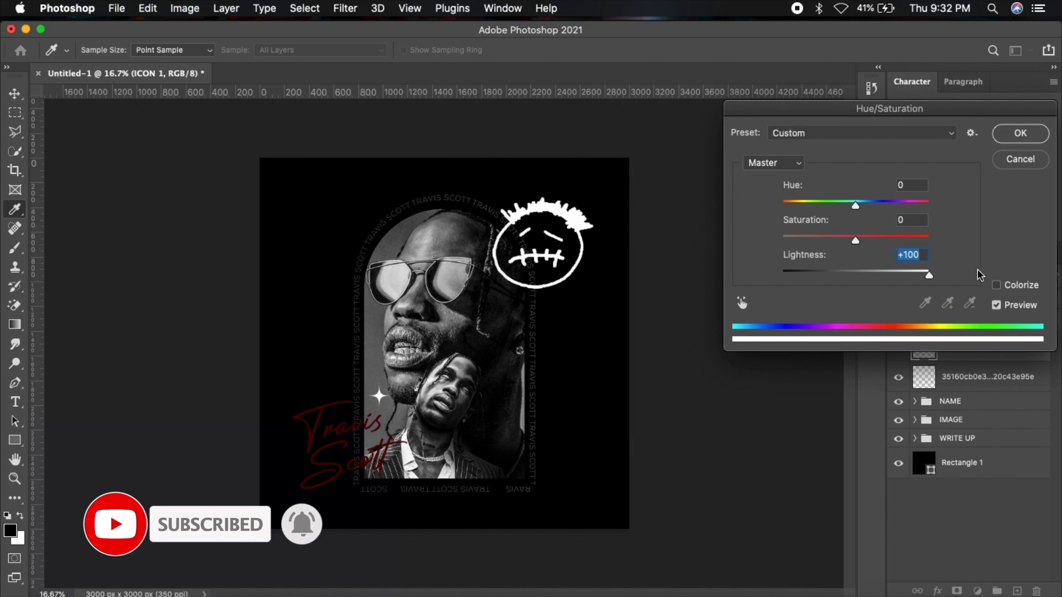
key(Return)
- Scale the icon to about 45% onto the portrait's cheek beside the glasses
key(super+t)
mouse_move(595, 195)
mouse_down()
mouse_move(560, 253)
mouse_move(478, 321)
mouse_move(507, 282)
mouse_up()
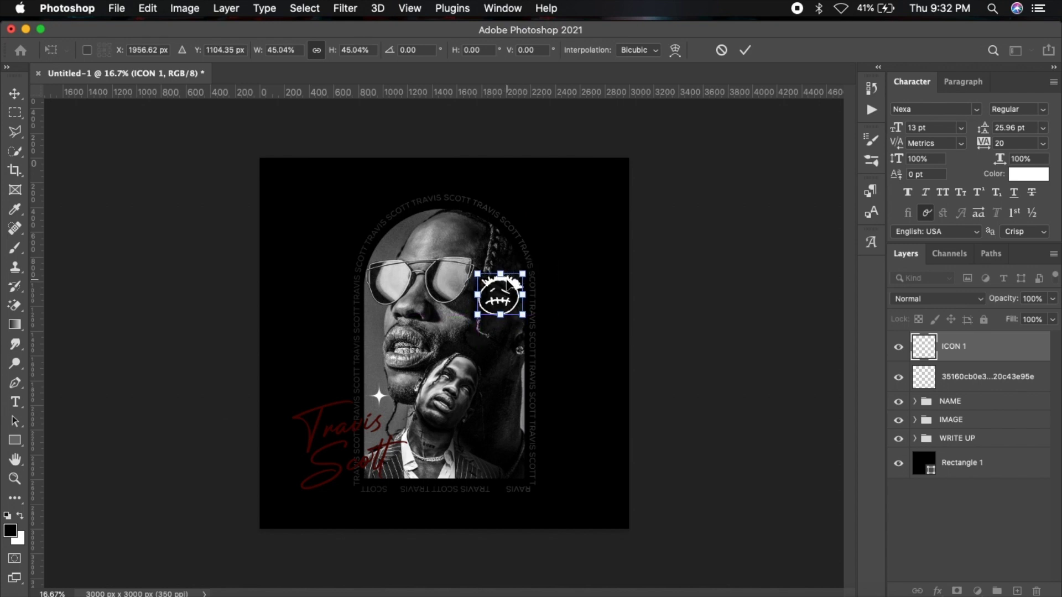
key(Return)
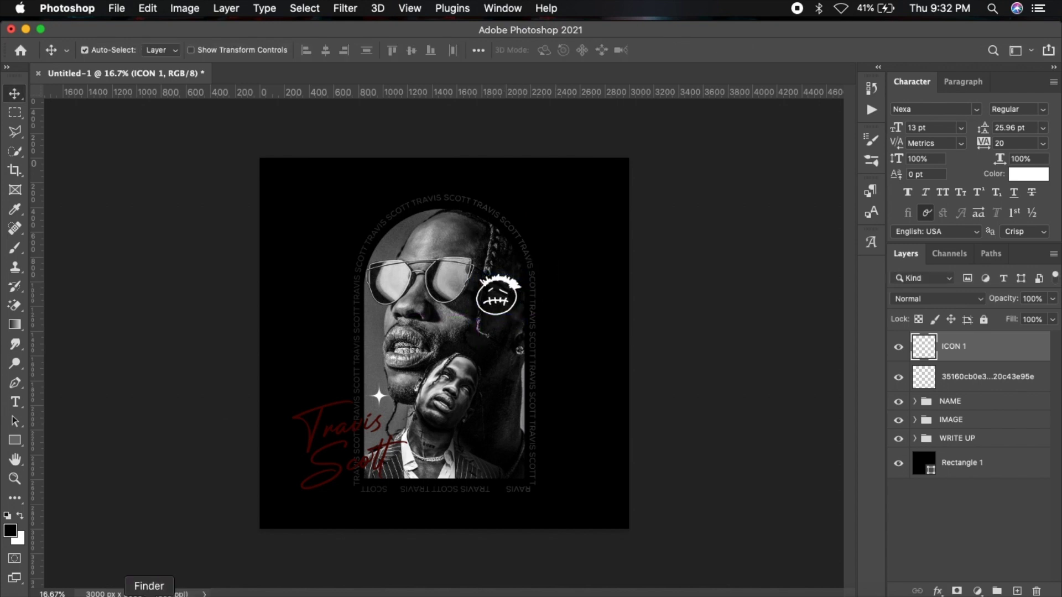
- Place the ringed-star image, rasterize it, and erase its black background
click(147, 591)
drag(237, 108, 510, 411)
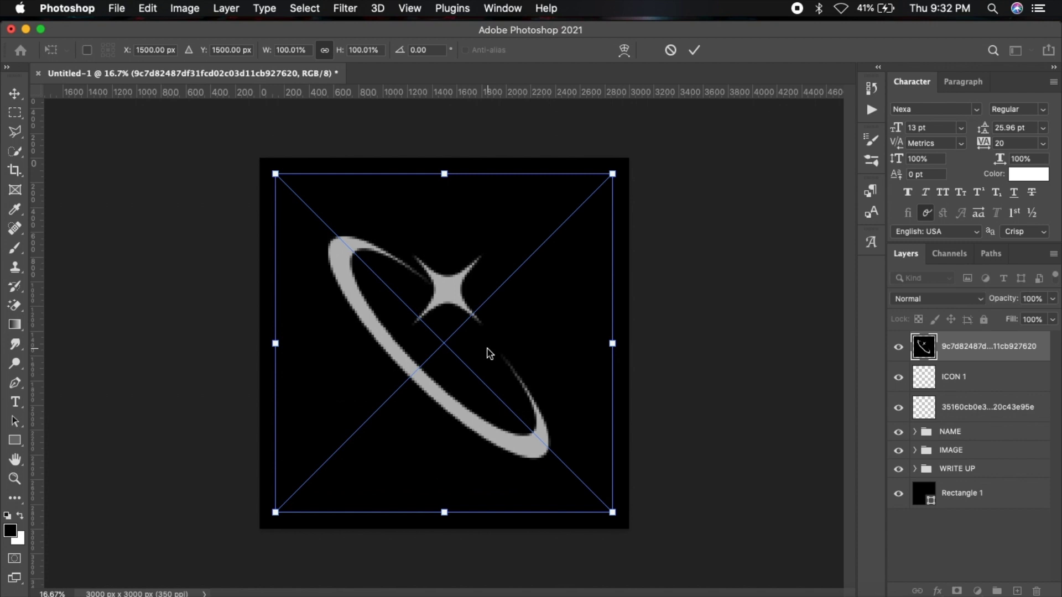
drag(612, 174, 540, 244)
key(Return)
right_click(974, 346)
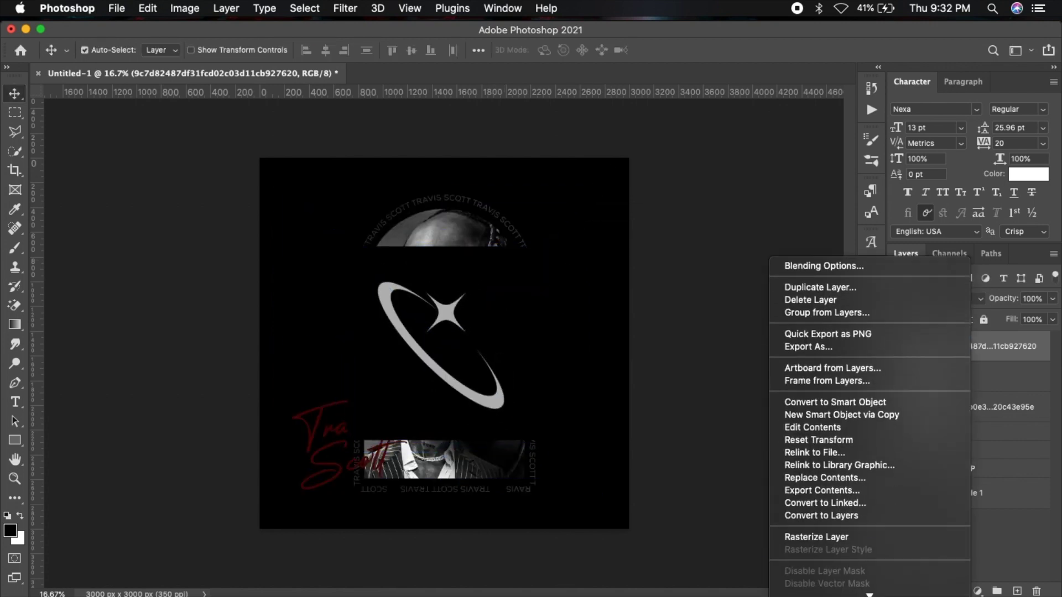
click(808, 515)
key(e)
click(465, 348)
- Shrink the ringed star and position it right of the lower portrait
key(v)
key(ctrl+t)
mouse_move(378, 283)
mouse_down()
mouse_move(470, 374)
mouse_move(493, 425)
mouse_up()
key(Return)
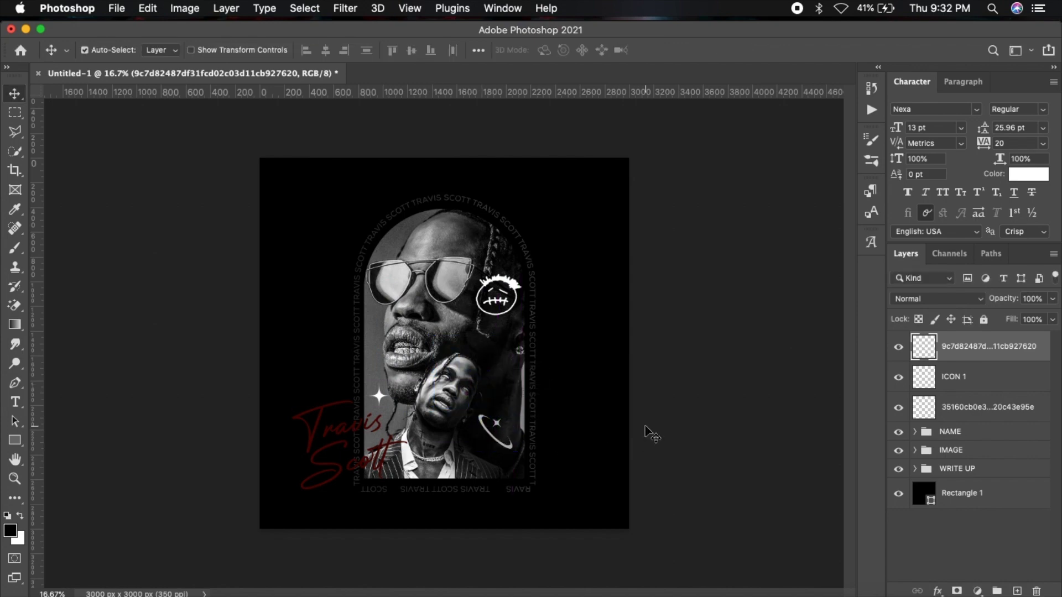
double_click(924, 382)
- Change ICON 1's Color Overlay to light grey #b7b7b7 sampled from the poster
drag(453, 171, 713, 149)
click(714, 336)
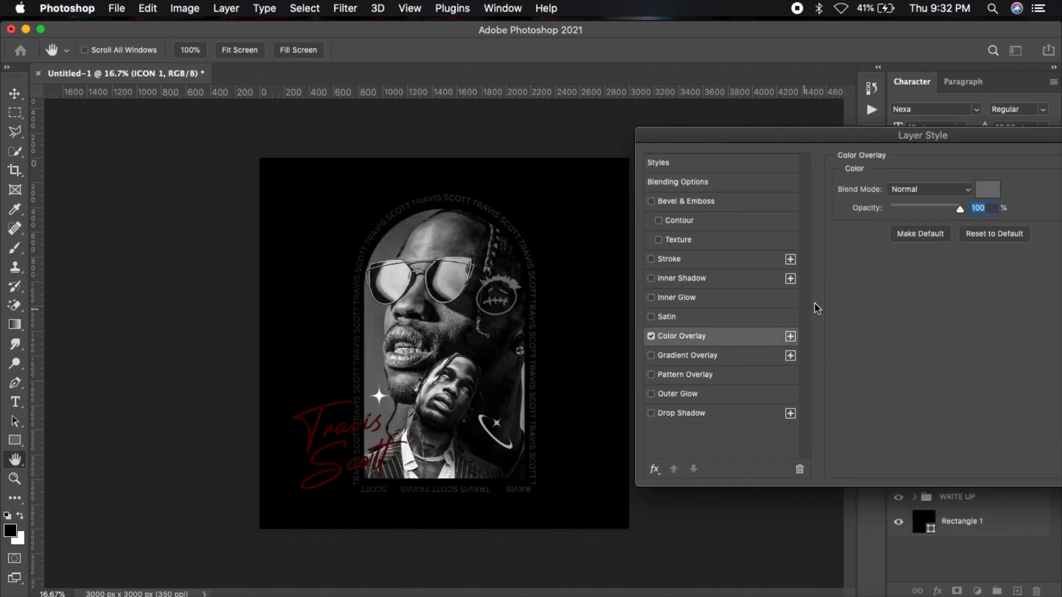
click(986, 189)
click(510, 449)
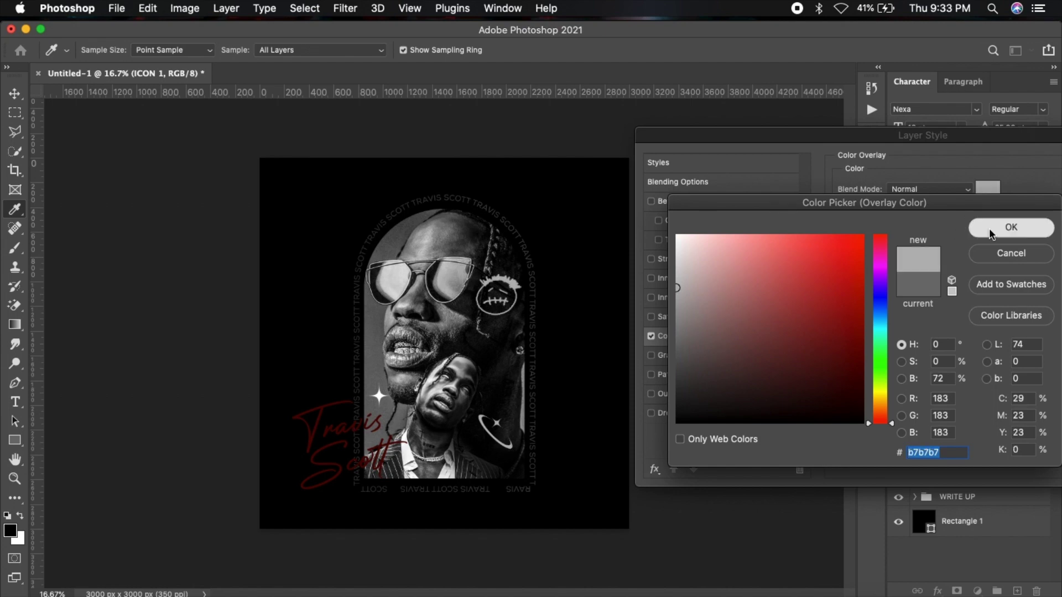
click(1011, 228)
click(889, 185)
click(1046, 377)
- Copy ICON 1's layer style and paste it onto the four-point star layer
right_click(978, 381)
scroll(818, 486, down, 5)
click(813, 487)
right_click(954, 407)
scroll(824, 553, down, 5)
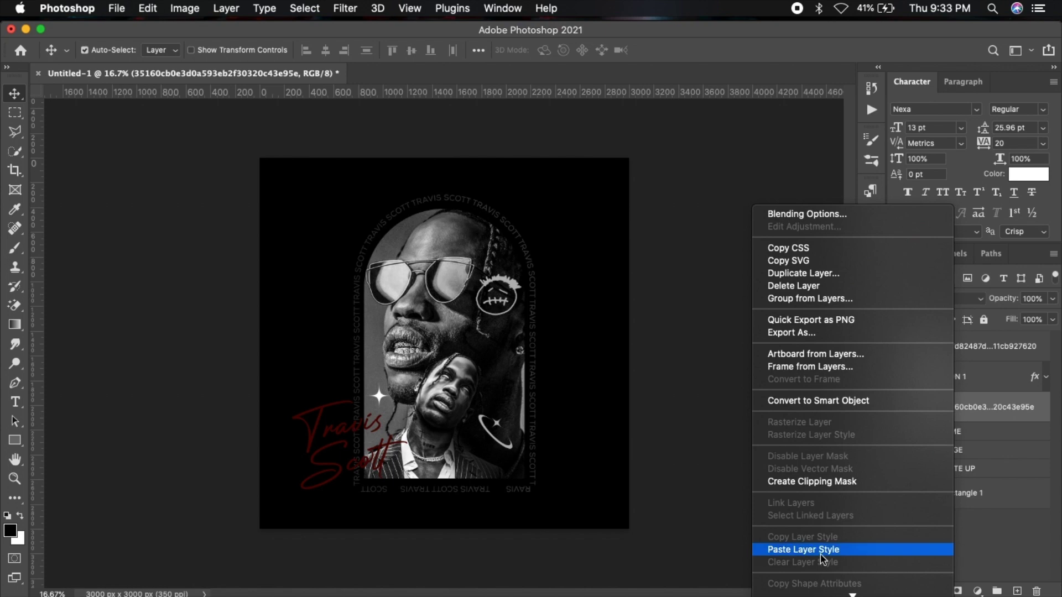
click(813, 551)
click(1044, 409)
click(932, 353)
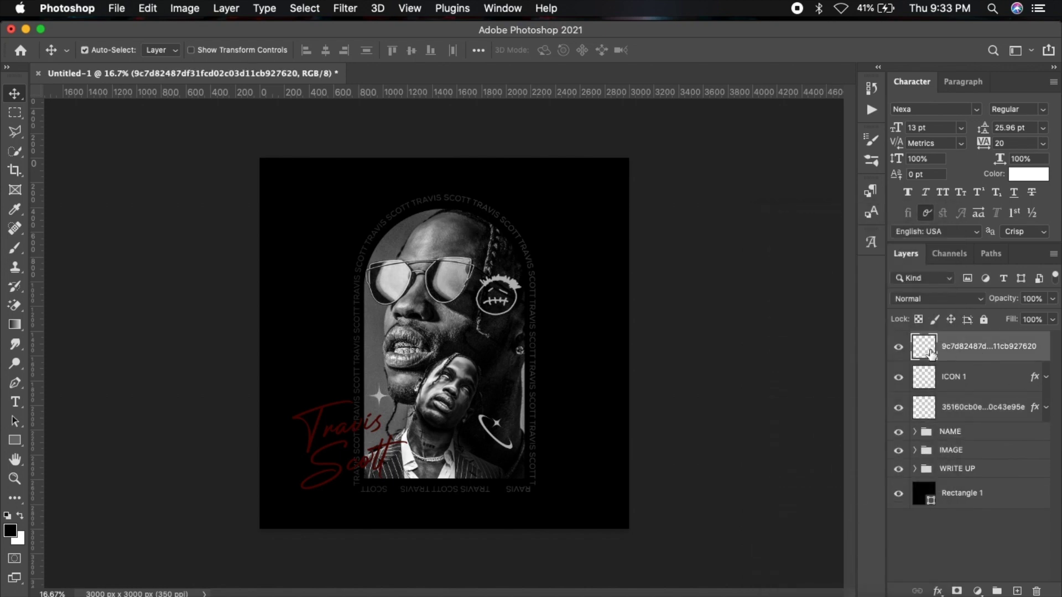
click(149, 592)
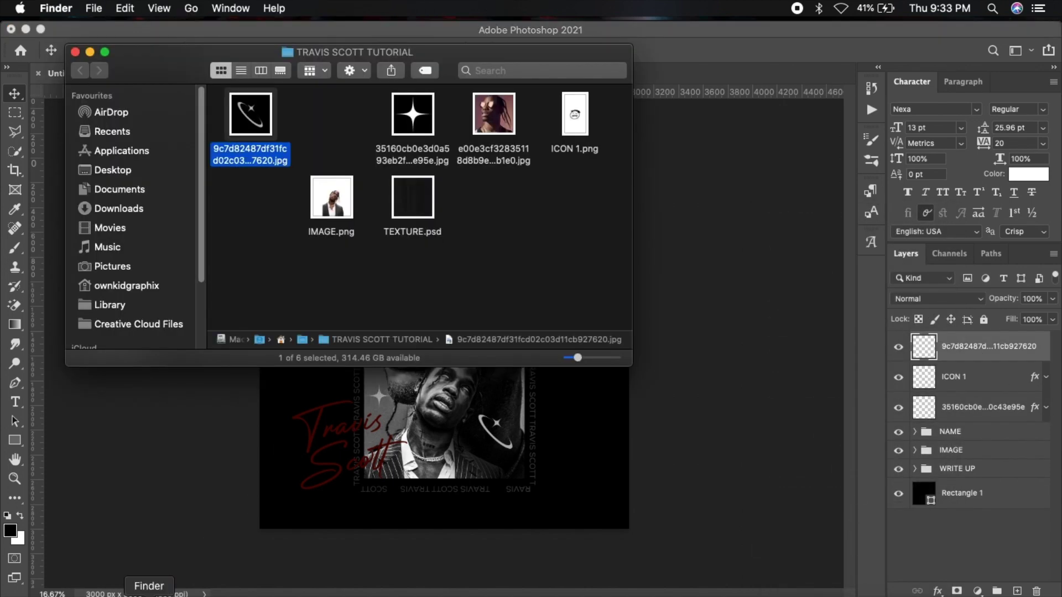
- Place the downloaded lens-flare image into the poster, scaled down and moved up
click(166, 498)
click(813, 594)
mouse_move(827, 434)
mouse_down()
mouse_move(624, 524)
mouse_move(420, 316)
mouse_up()
mouse_move(339, 237)
mouse_down()
mouse_move(424, 214)
mouse_move(452, 270)
mouse_up()
key(Return)
- Blend the flare with Lighten and shrink it into a small sparkle on the sunglasses
right_click(955, 347)
key(Escape)
click(938, 299)
click(913, 392)
drag(573, 310, 596, 305)
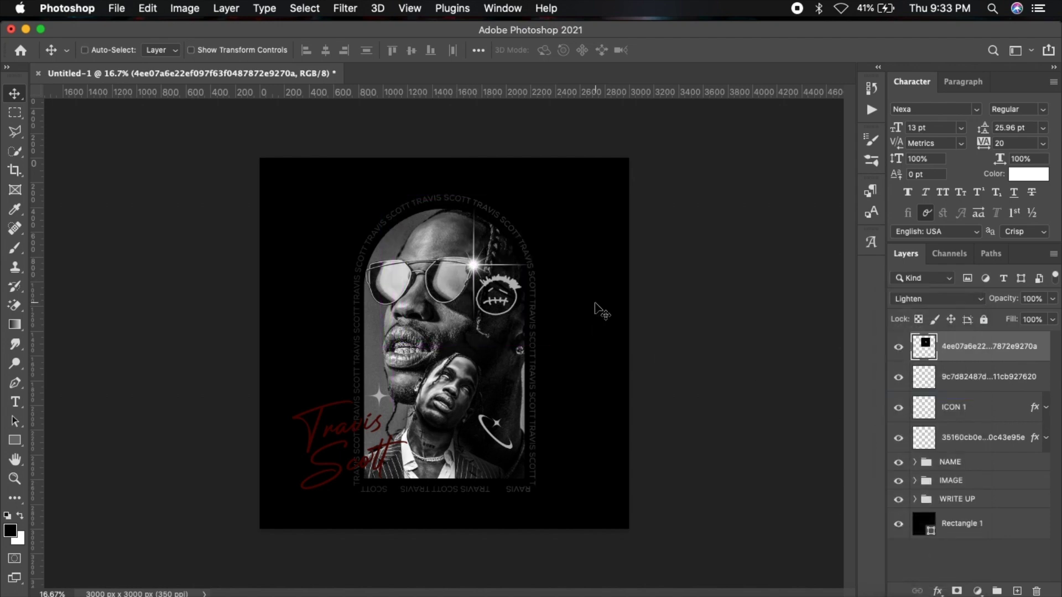
key(ctrl+t)
drag(559, 194, 525, 232)
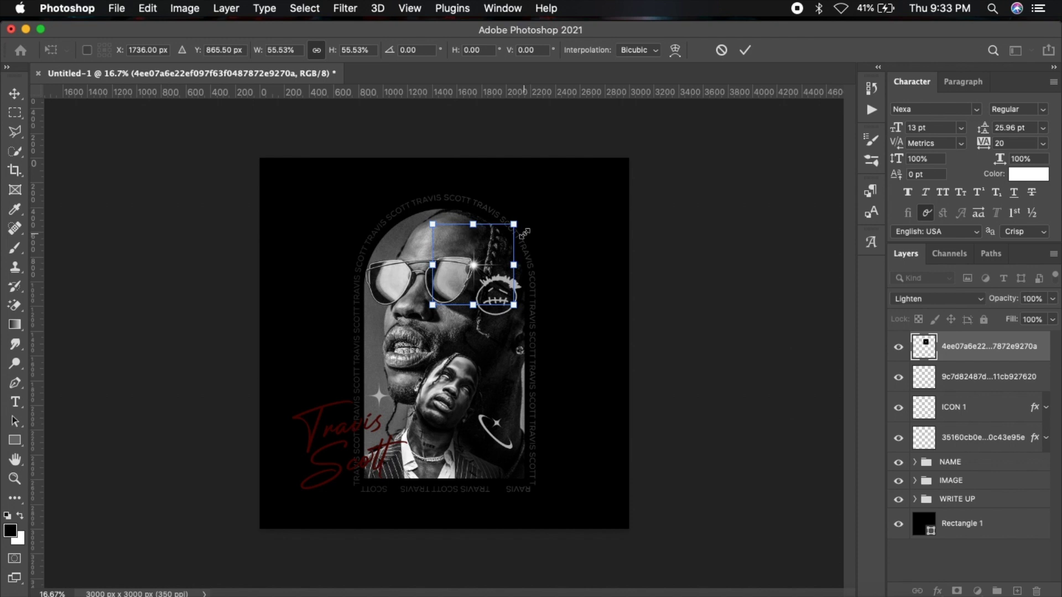
key(Return)
- Duplicate the sparkle onto the left lens and lower left of the sunglasses
alt+drag(487, 262, 493, 251)
key(ctrl)
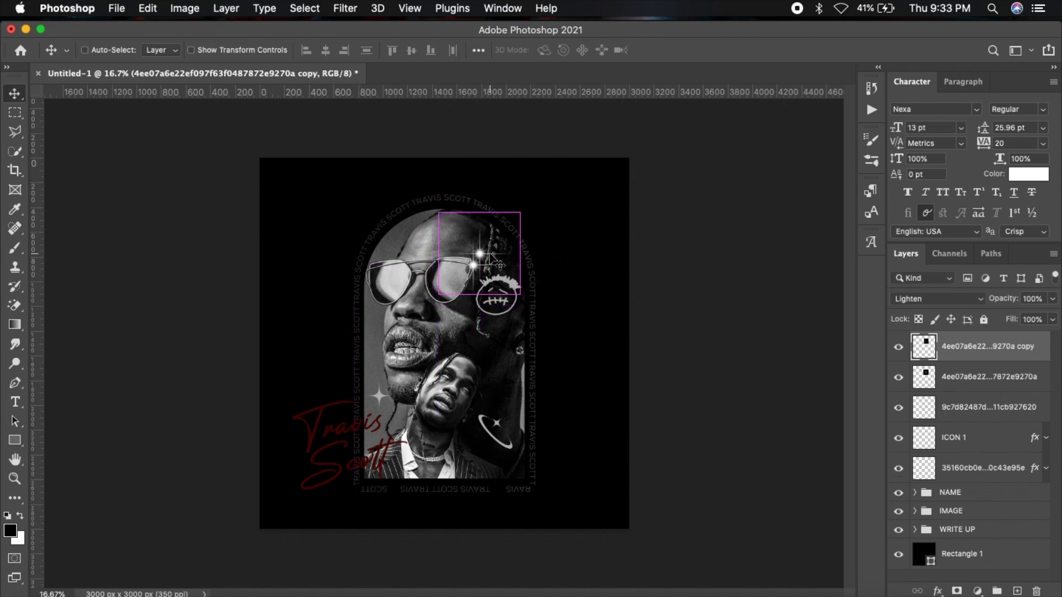
alt+drag(499, 266, 369, 273)
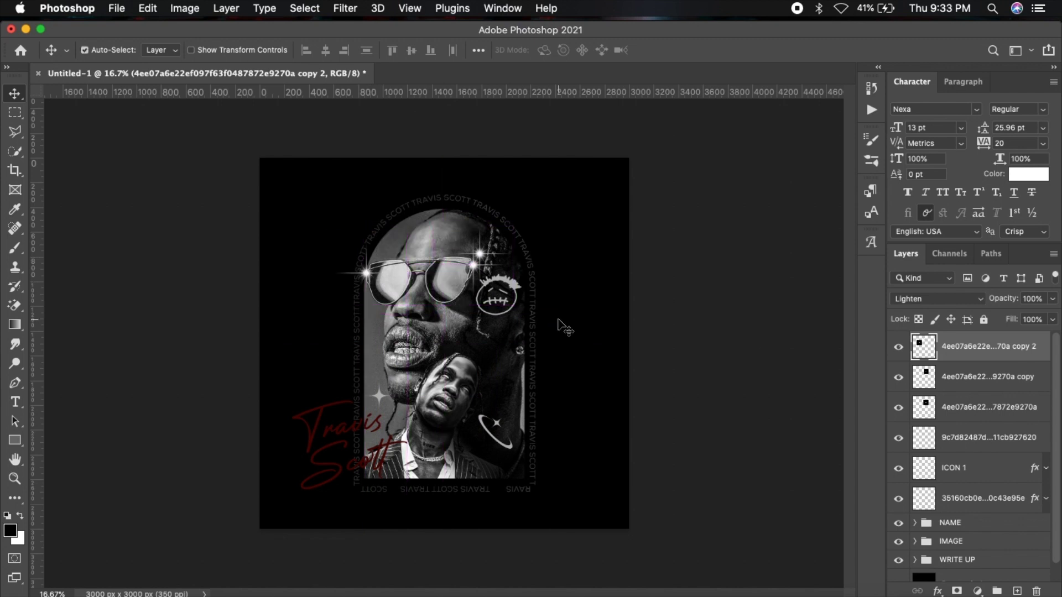
key(ctrl+t)
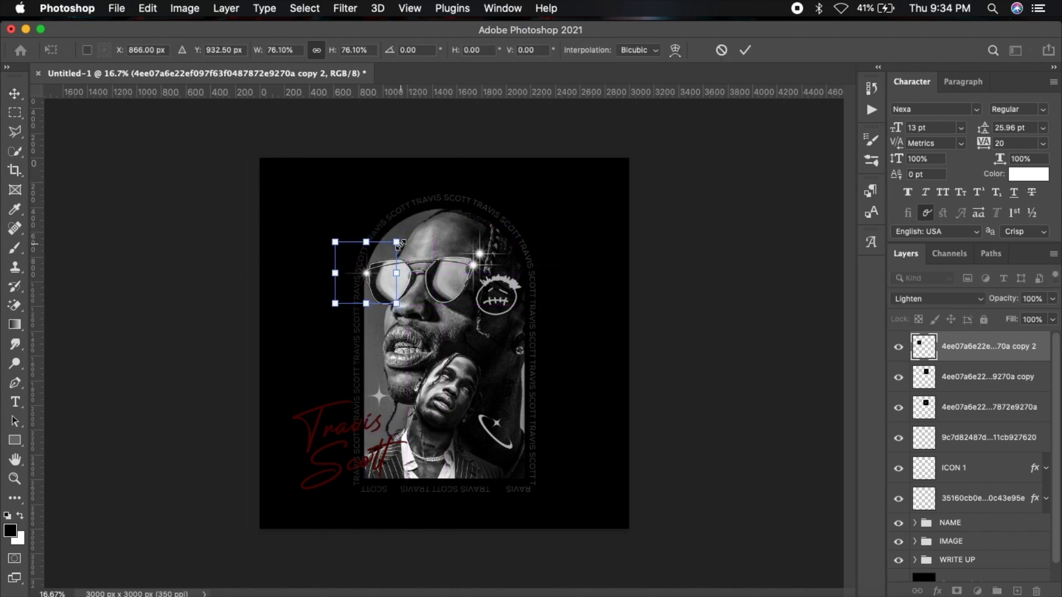
key(Return)
drag(545, 374, 433, 398)
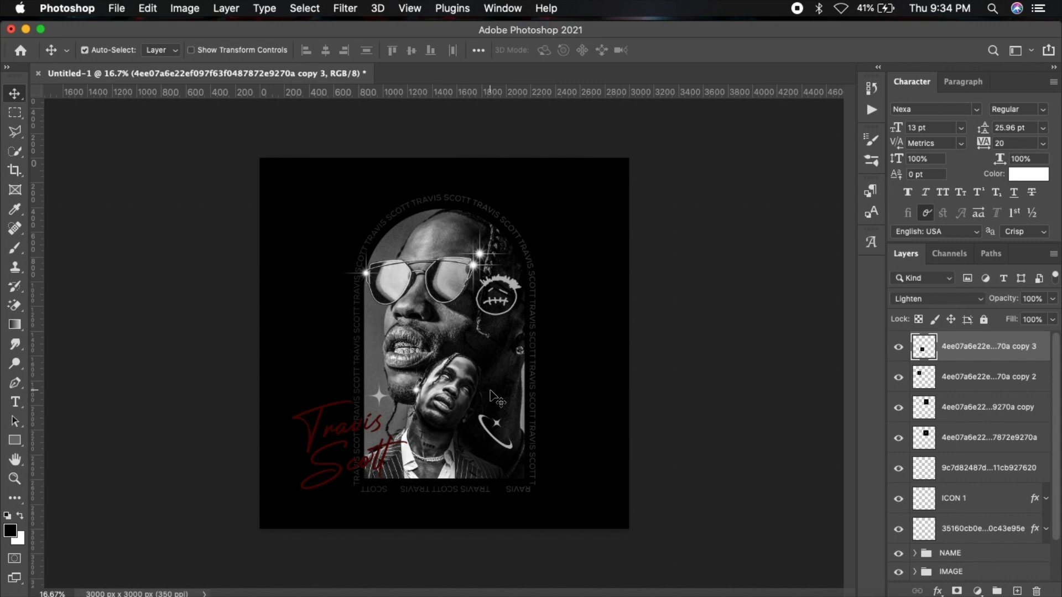
- Group all the sparkle and icon layers into a group named ICON
shift+click(960, 529)
key(super+g)
double_click(952, 340)
text(ICON)
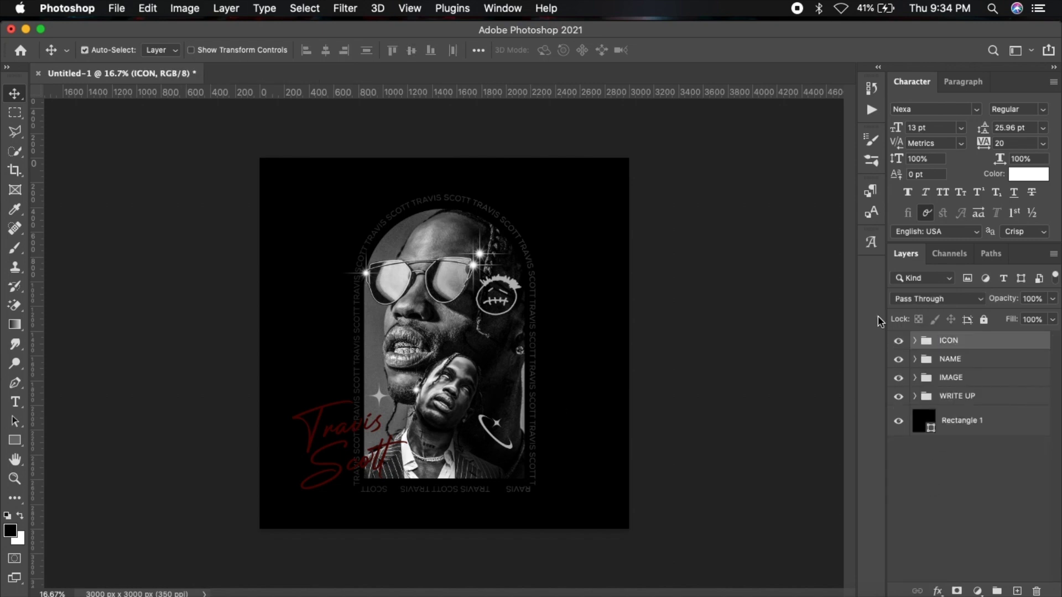
- Open TEXTURE.psd from the tutorial assets folder
click(149, 595)
click(413, 204)
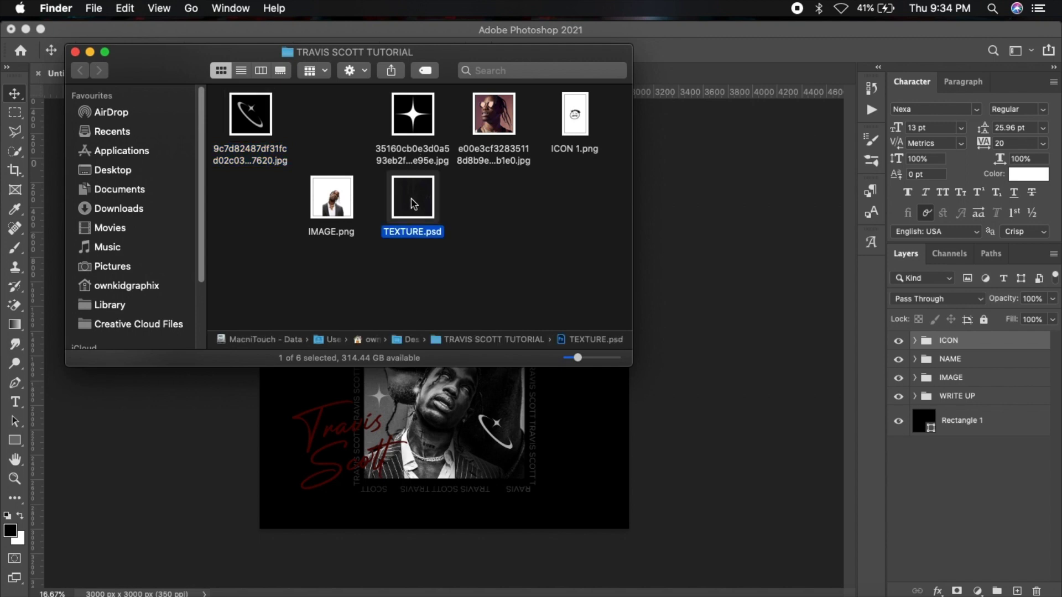
double_click(413, 204)
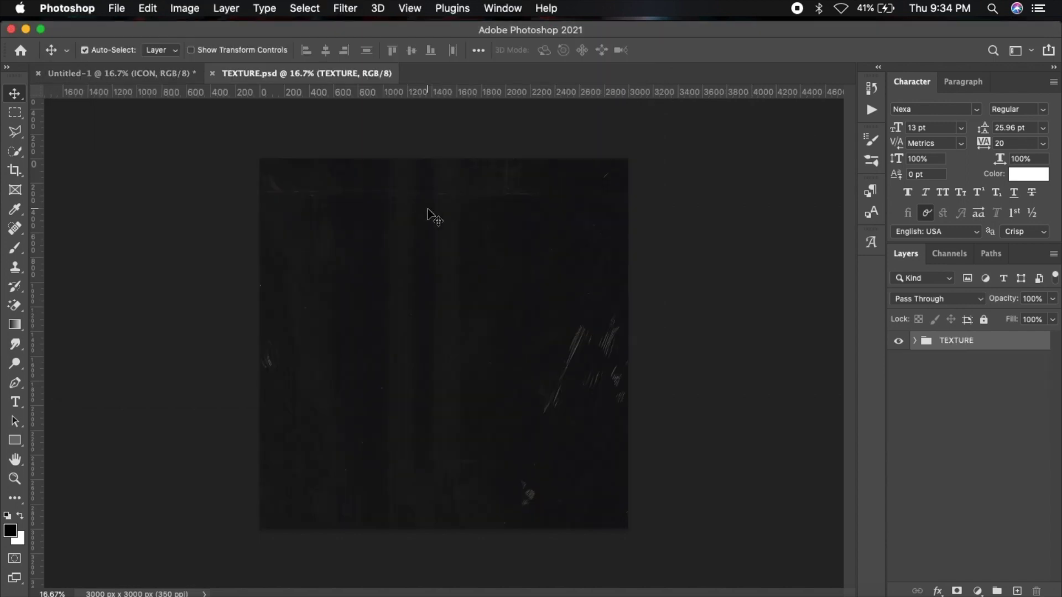
- Duplicate the TEXTURE group into Untitled-1 and return to the poster document
right_click(957, 338)
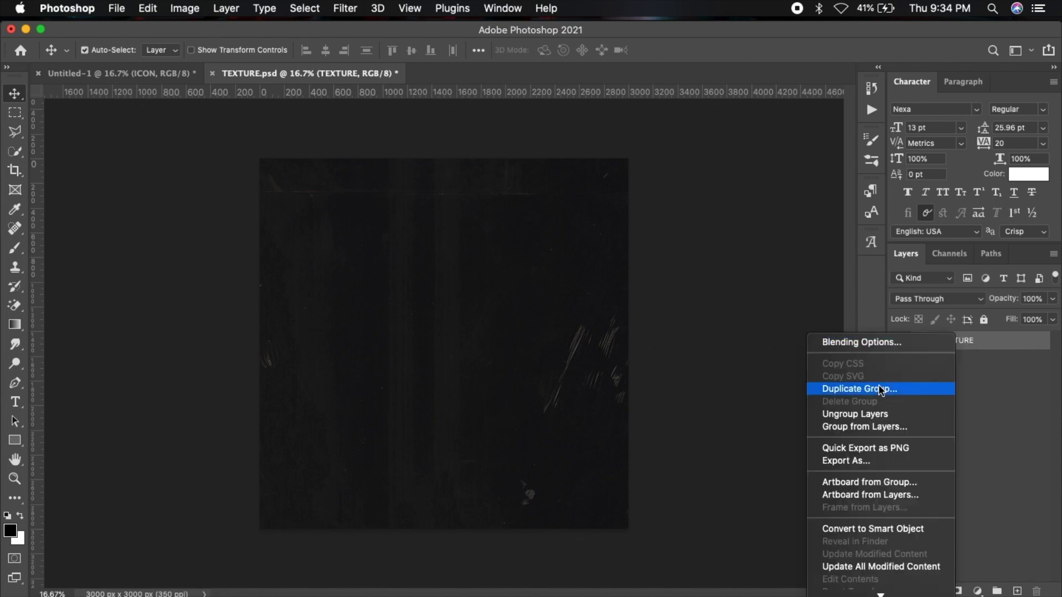
click(880, 389)
click(551, 320)
click(526, 306)
click(663, 266)
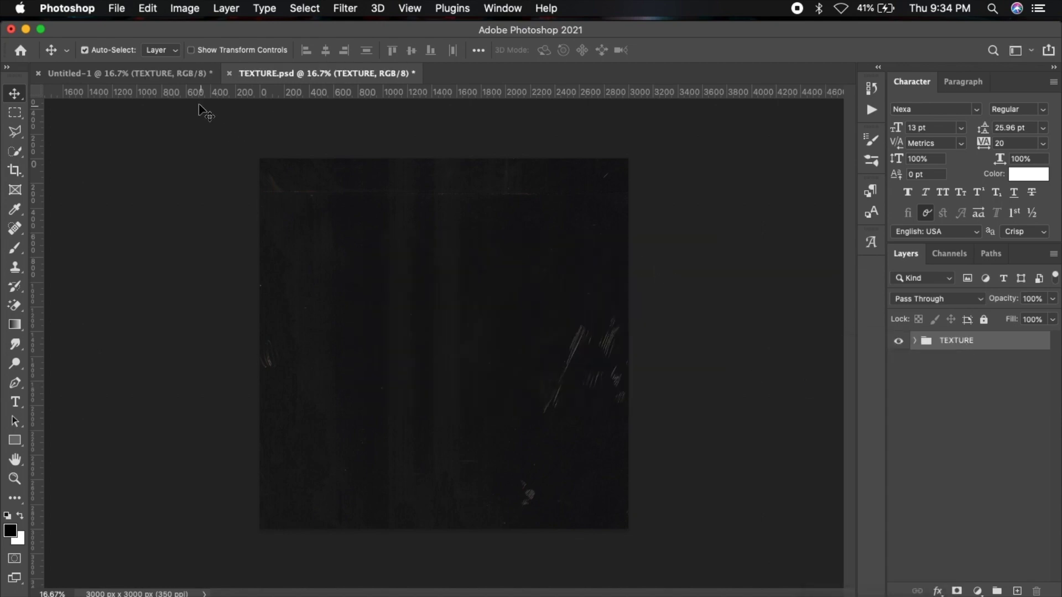
click(127, 73)
double_click(897, 341)
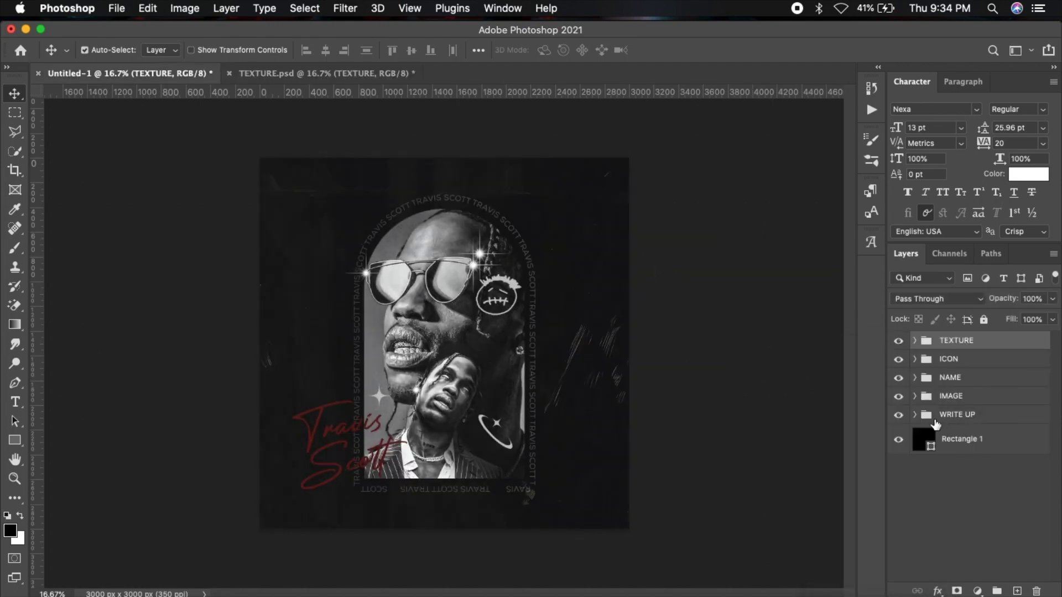
- Add a Levels 1 adjustment atop the IMAGE group with black input raised to about 18
click(915, 396)
click(975, 429)
click(957, 399)
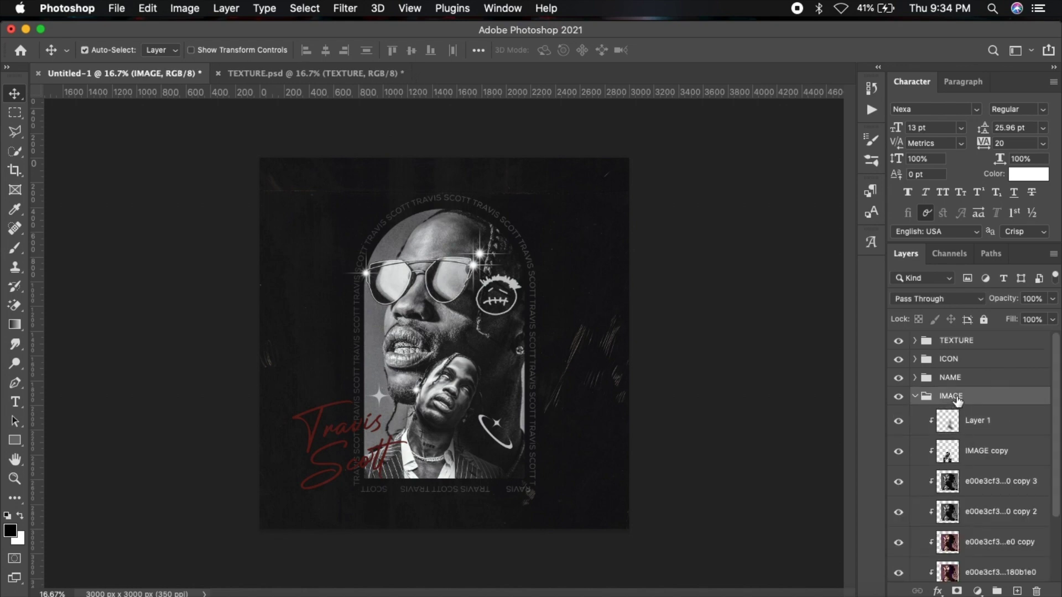
click(940, 302)
click(977, 591)
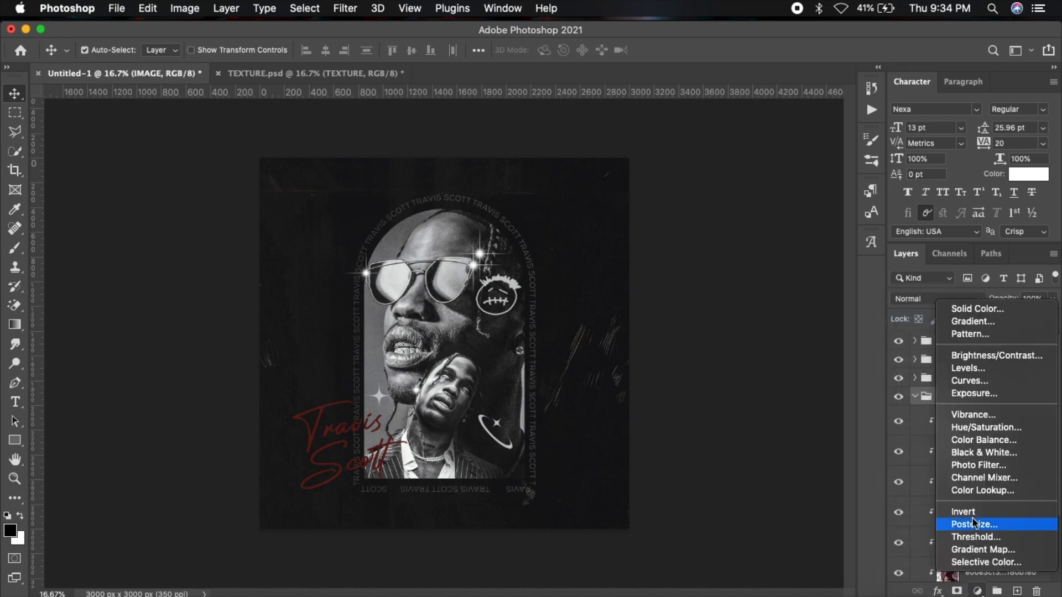
click(969, 368)
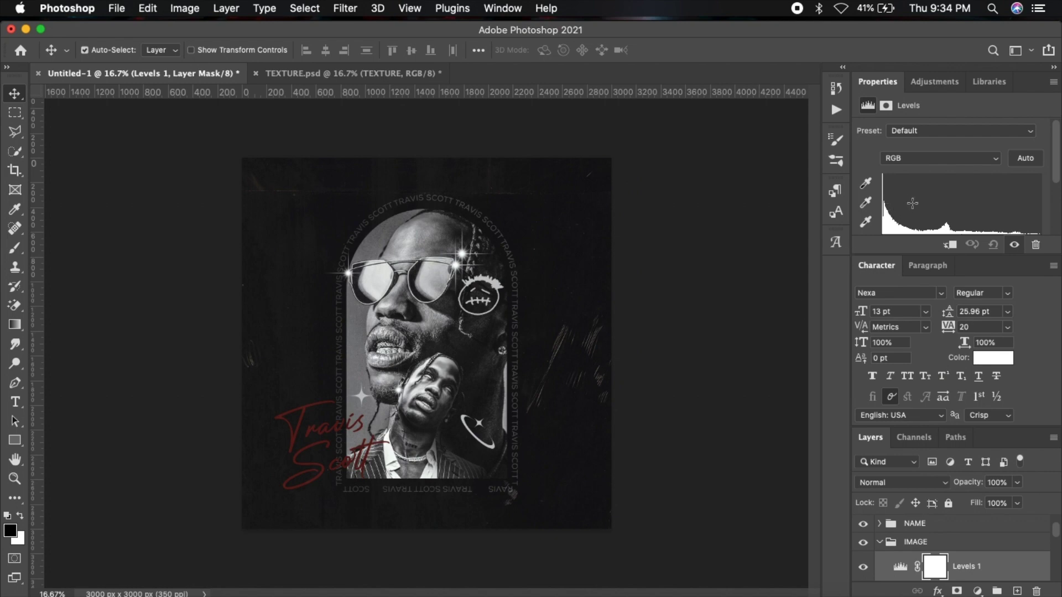
drag(883, 197, 889, 197)
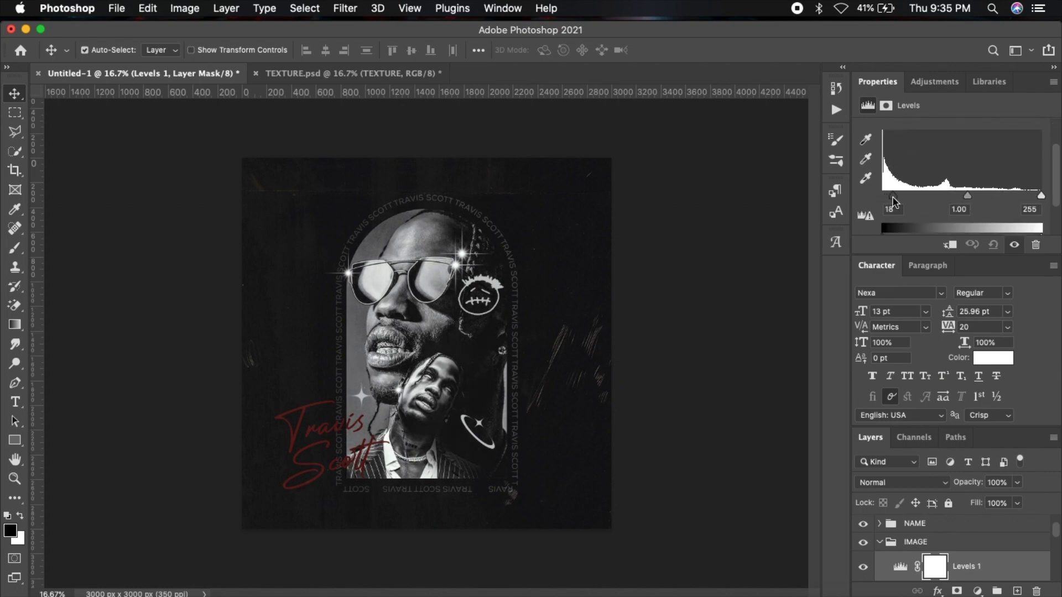
click(1053, 82)
click(917, 226)
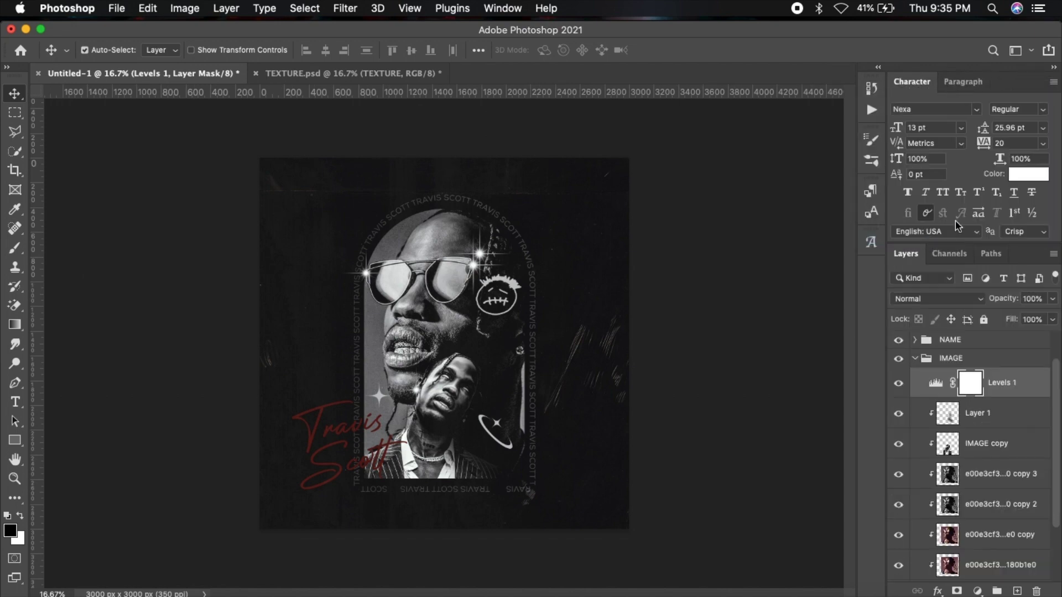
click(915, 360)
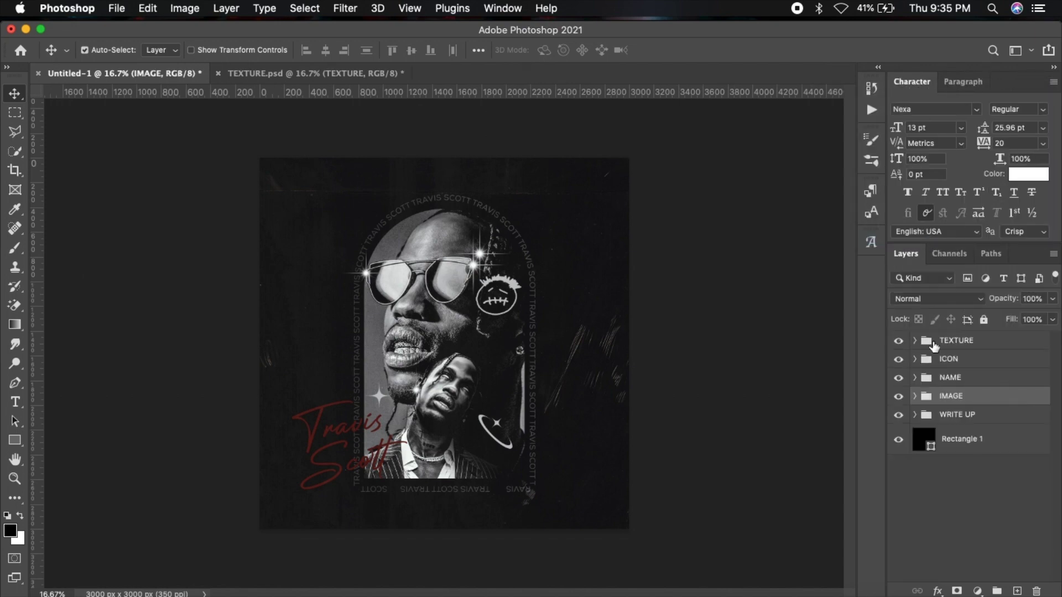
- Wrap the black Rectangle 1 background in its own group named BG
click(949, 446)
key(ctrl+g)
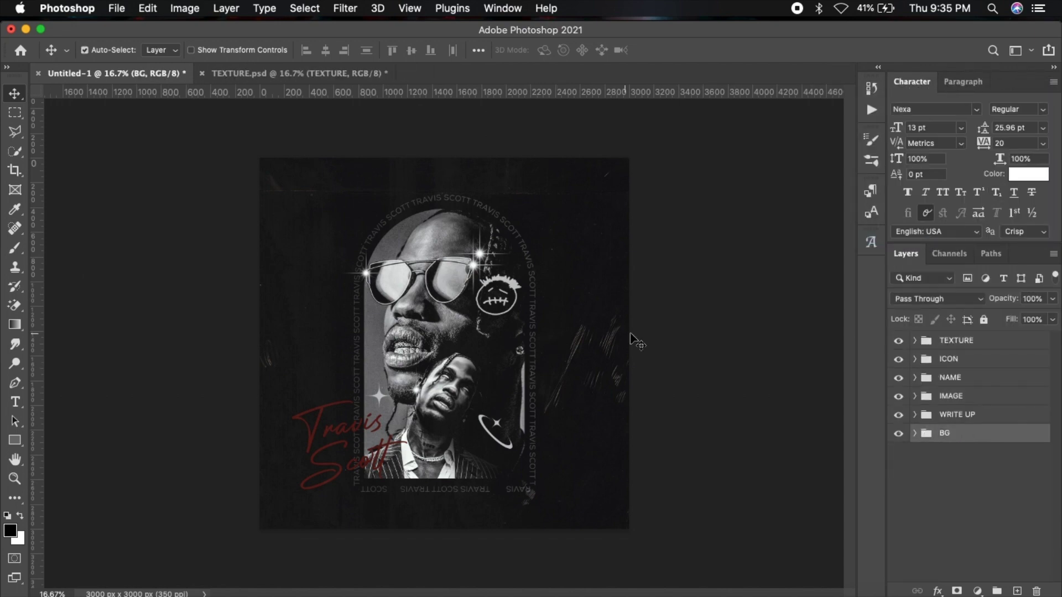
click(704, 321)
- Zoom in and back out to review the finished poster
key(ctrl+plus)
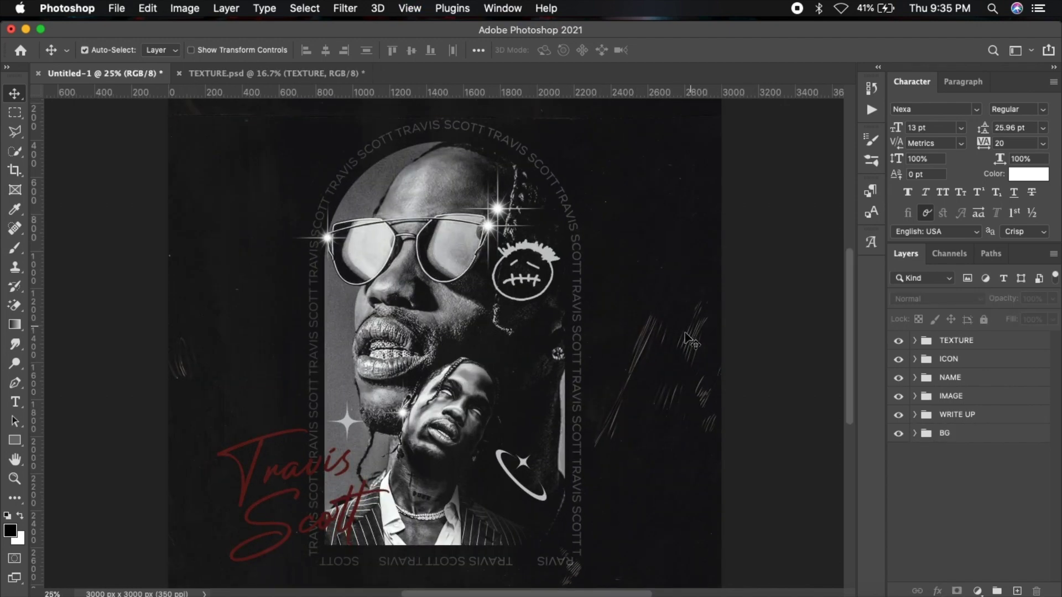
scroll(541, 352, up, 2)
scroll(541, 352, down, 5)
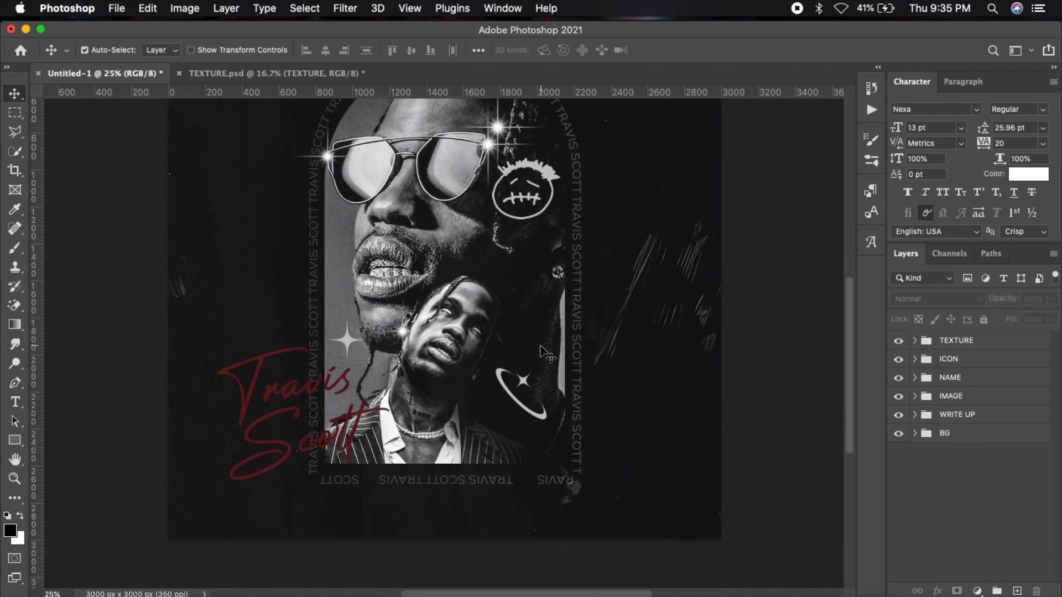
key(ctrl+minus)
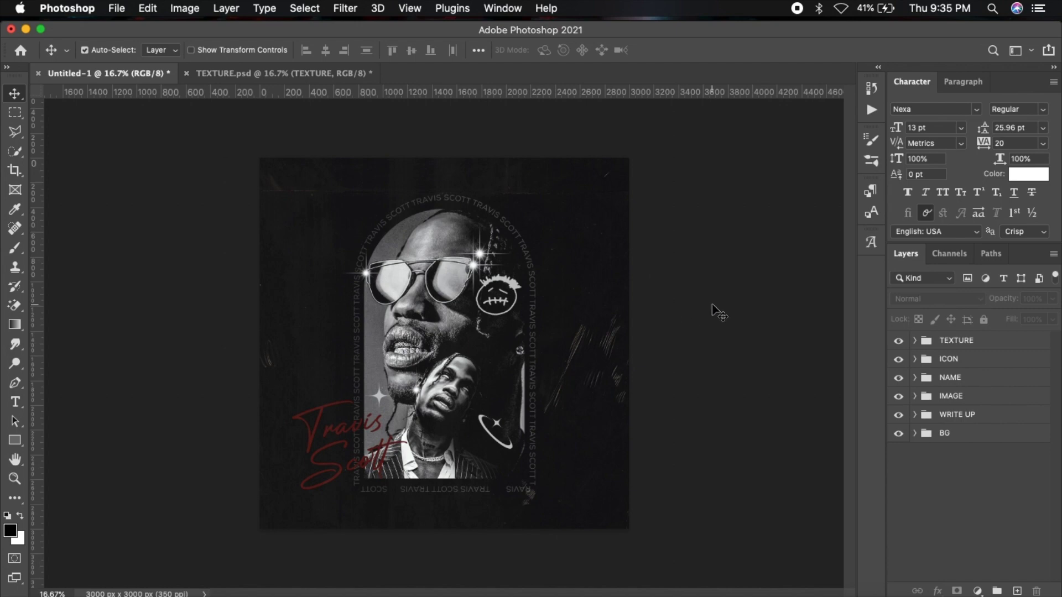